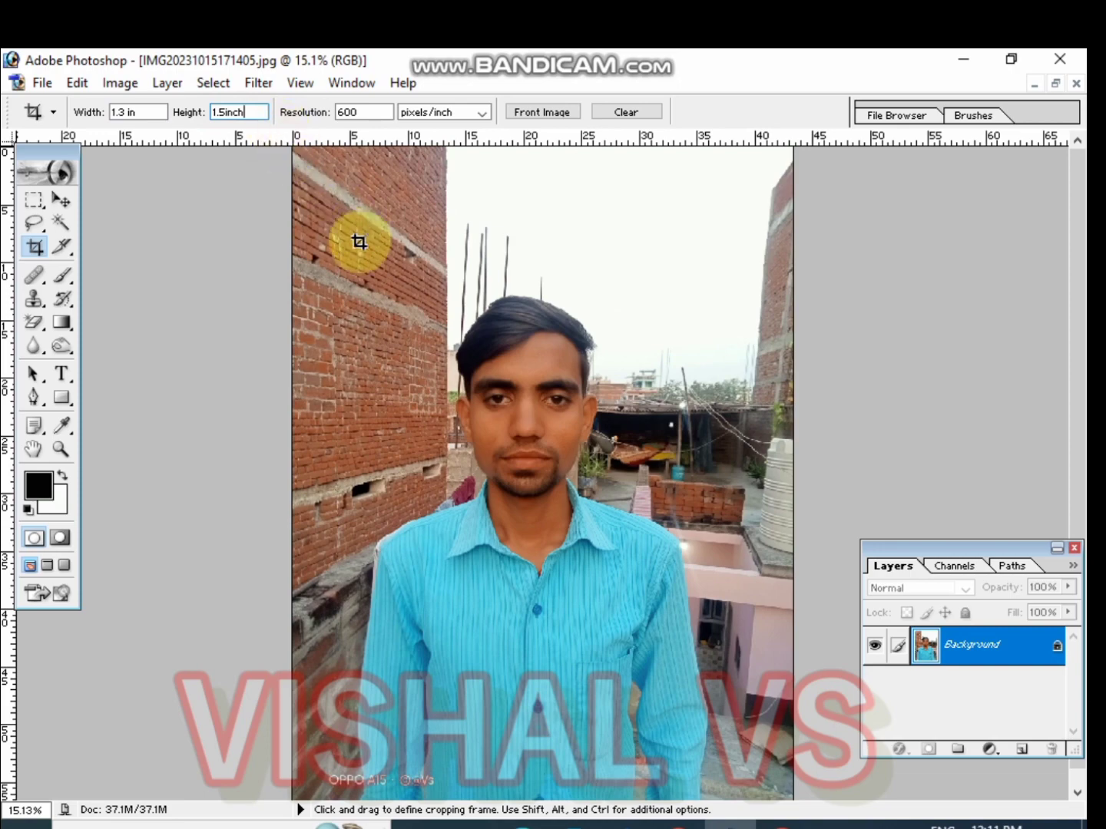
# Draw a 1.3 × 1.5 inch crop frame around the person's head and shoulders, then move and resize it to fit
pyautogui.scroll(-1, 376, 259)
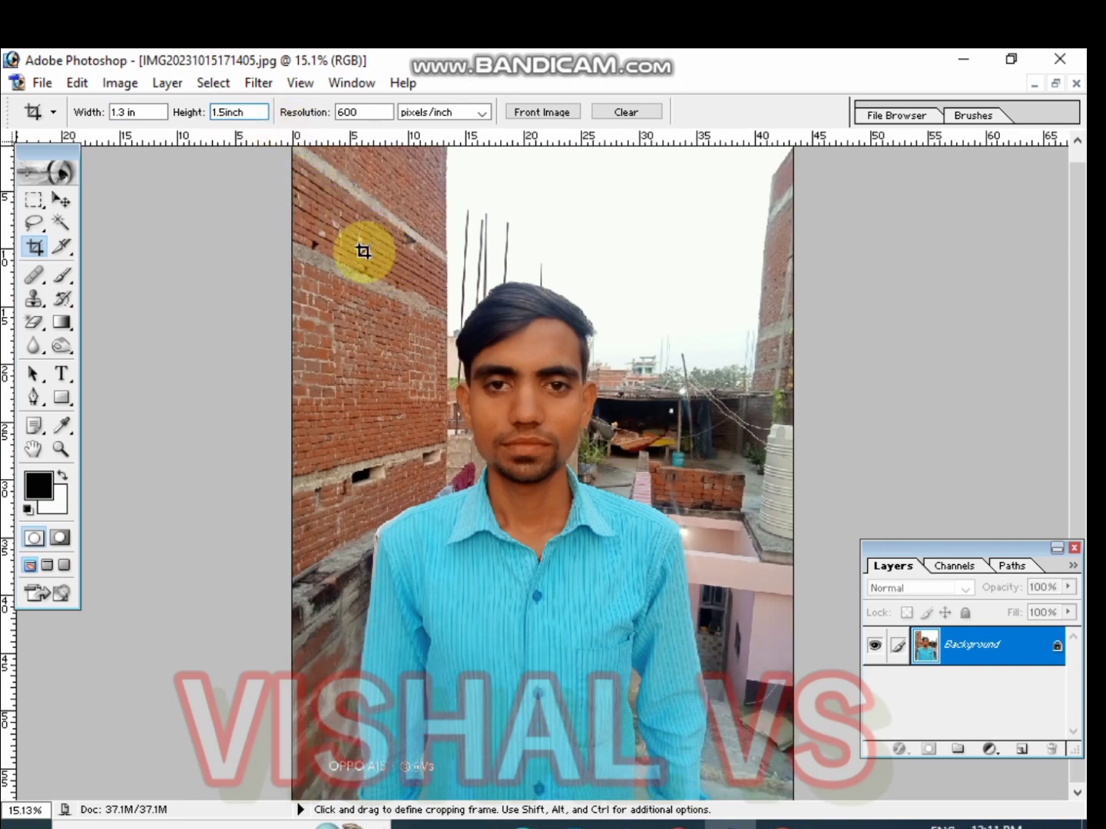
pyautogui.moveTo(363, 251); pyautogui.dragTo(712, 814)
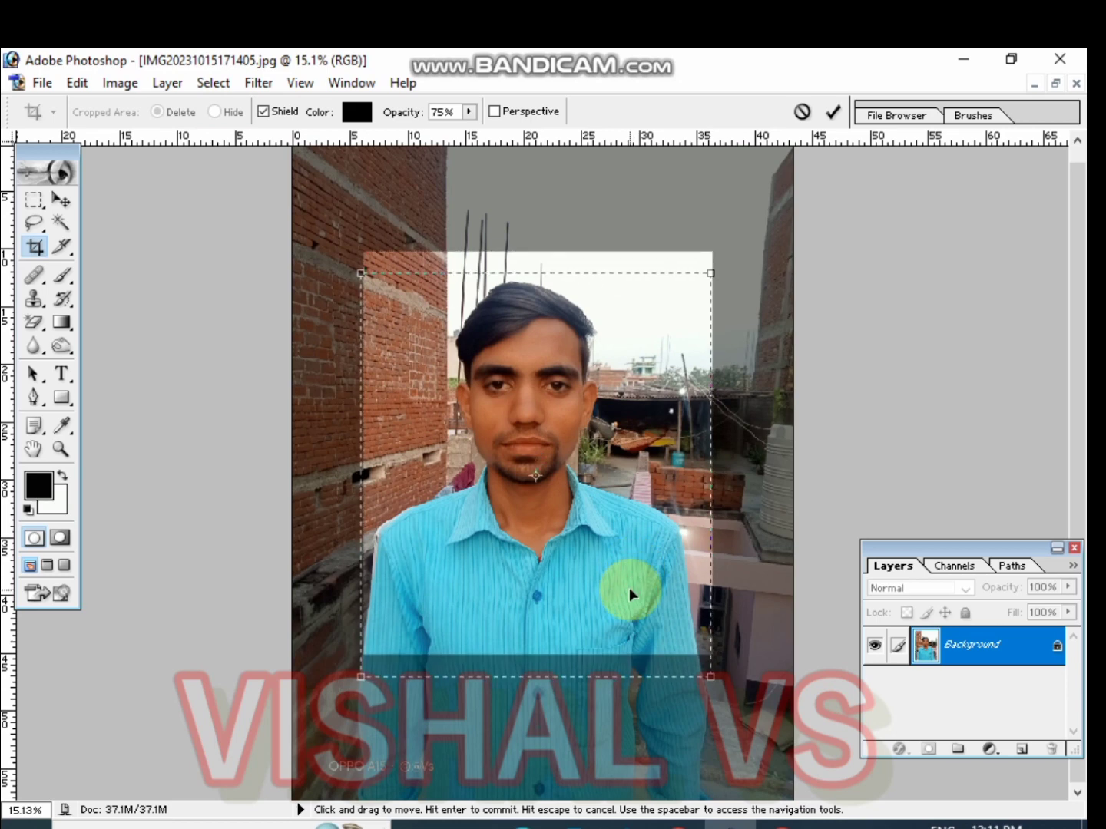
pyautogui.moveTo(629, 587); pyautogui.dragTo(627, 607)
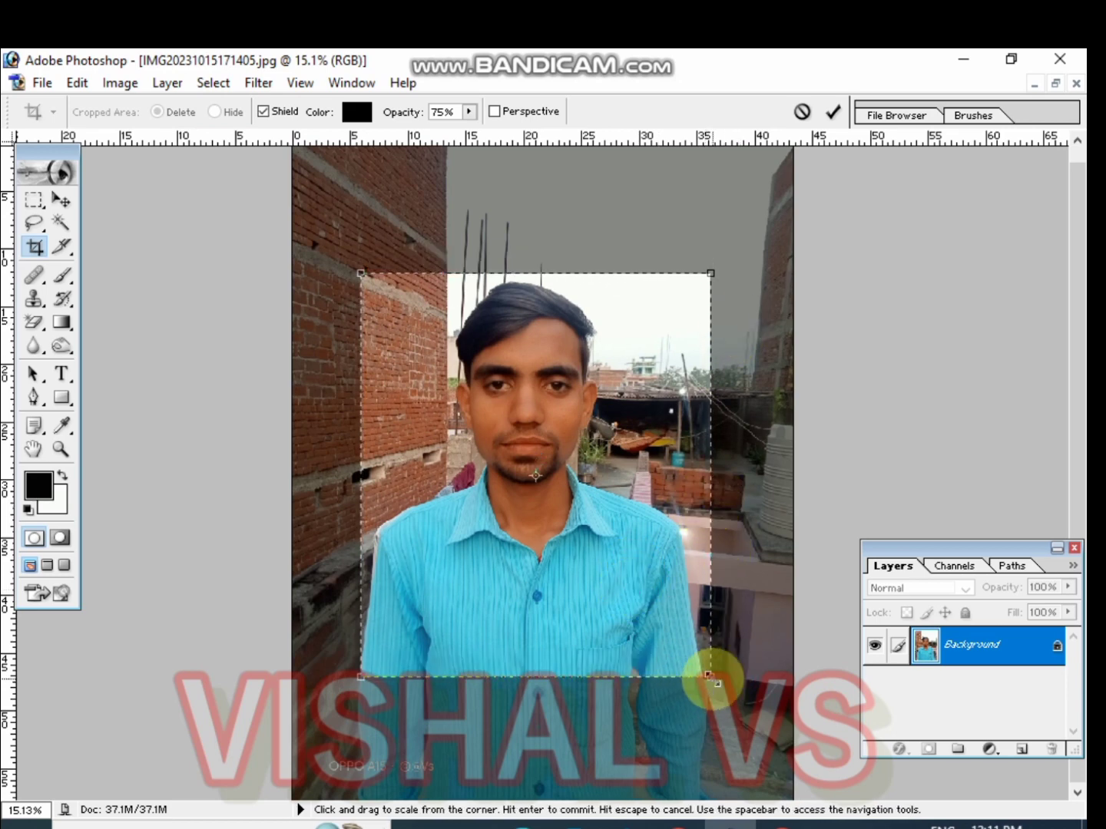
pyautogui.moveTo(711, 676); pyautogui.dragTo(660, 662)
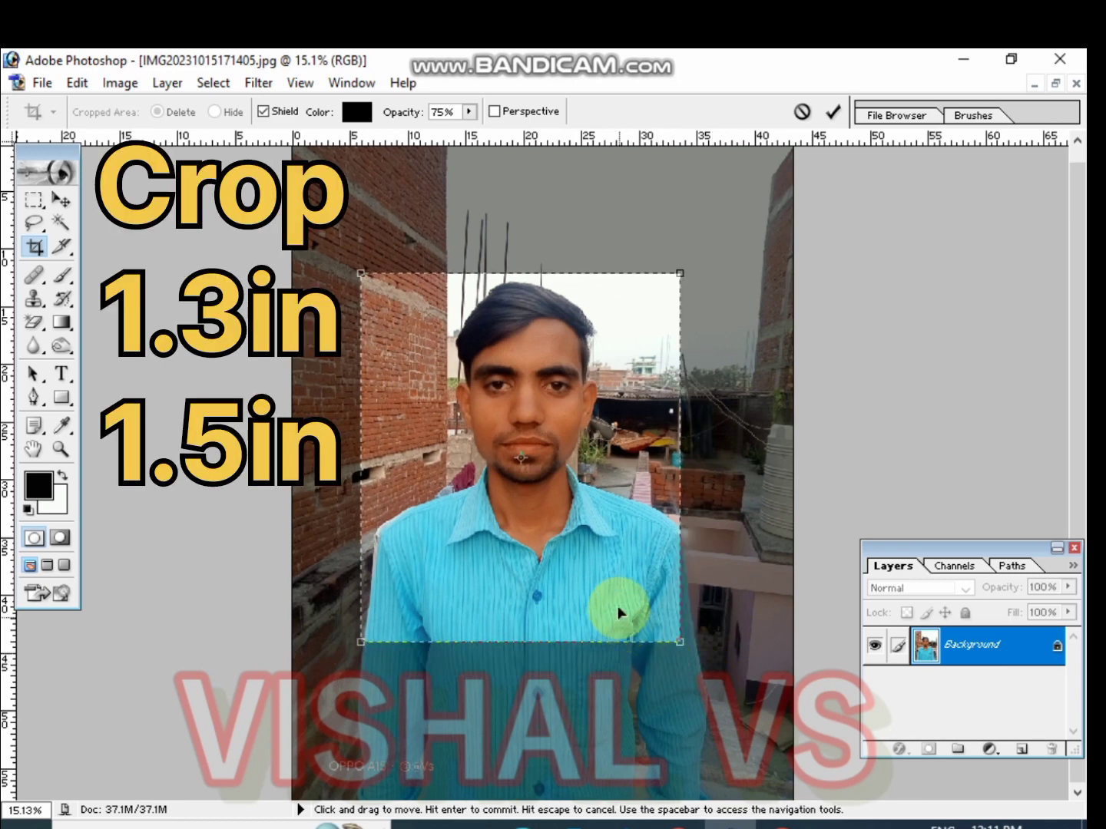
pyautogui.moveTo(605, 584); pyautogui.dragTo(610, 601)
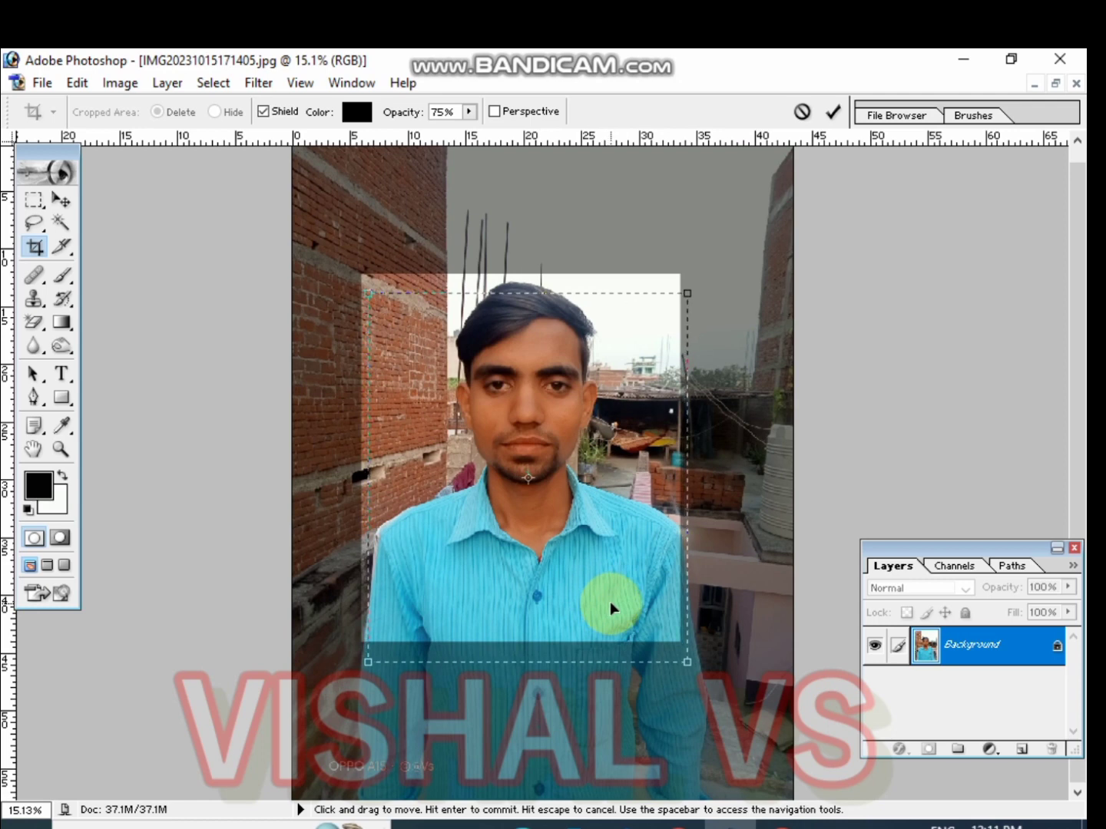
pyautogui.moveTo(691, 666)
pyautogui.mouseDown()
pyautogui.moveTo(662, 654)
pyautogui.moveTo(675, 646)
pyautogui.mouseUp()
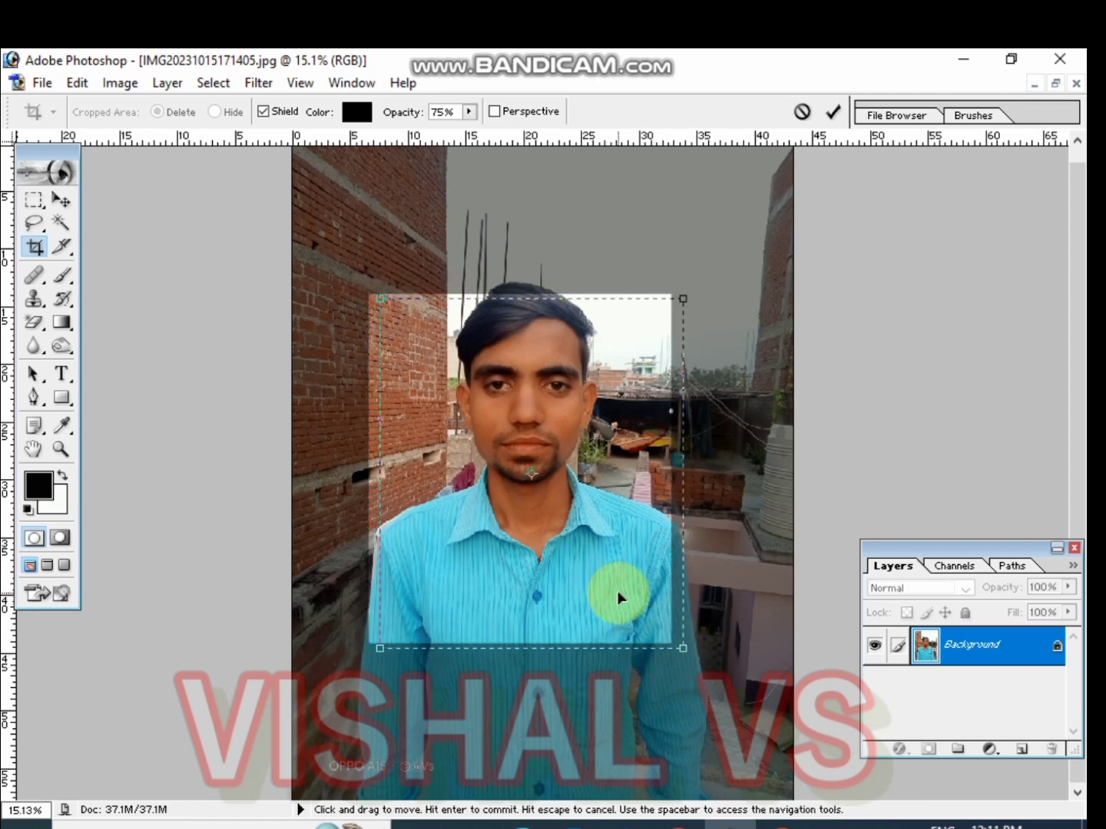
pyautogui.moveTo(643, 651); pyautogui.dragTo(641, 649)
# Nudge the crop frame slightly upward and commit the crop to the framed area
pyautogui.press('Up')
pyautogui.press('Up')
pyautogui.press('Up')
pyautogui.press('Up')
pyautogui.press('Up')
pyautogui.press('Up')
pyautogui.press('Up')
pyautogui.press('Up')
pyautogui.press('Up')
pyautogui.press('Up')
pyautogui.press('Up')
pyautogui.press('Up')
pyautogui.press('Up')
pyautogui.press('Up')
pyautogui.press('Up')
pyautogui.press('Up')
pyautogui.press('Up')
pyautogui.press('Up')
pyautogui.press('Up')
pyautogui.press('Up')
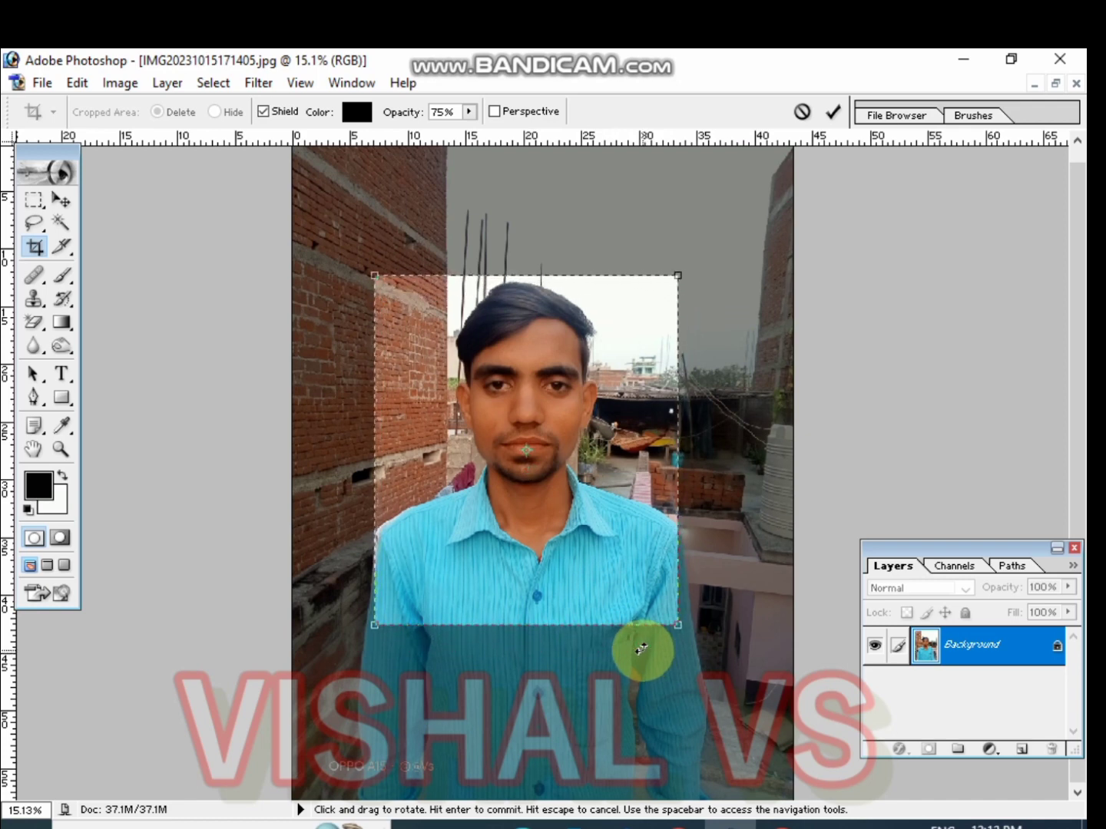
pyautogui.press('Up')
pyautogui.press('Up')
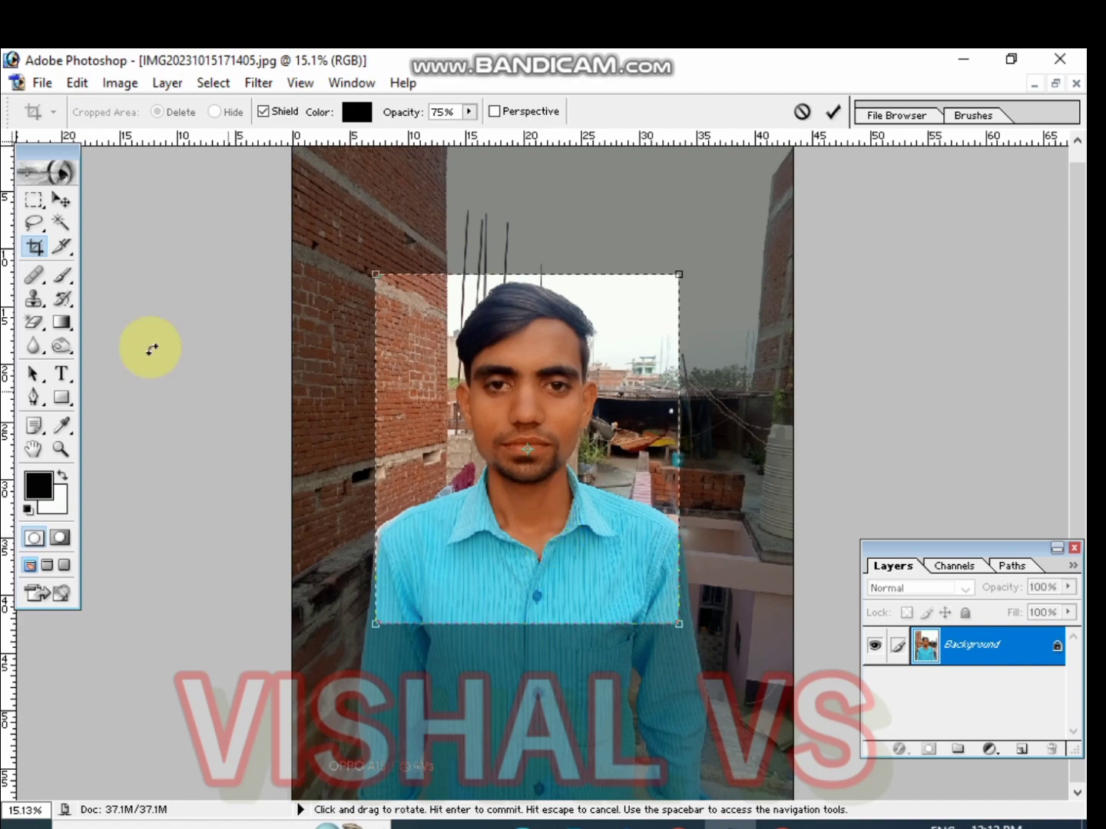
pyautogui.click(37, 245)
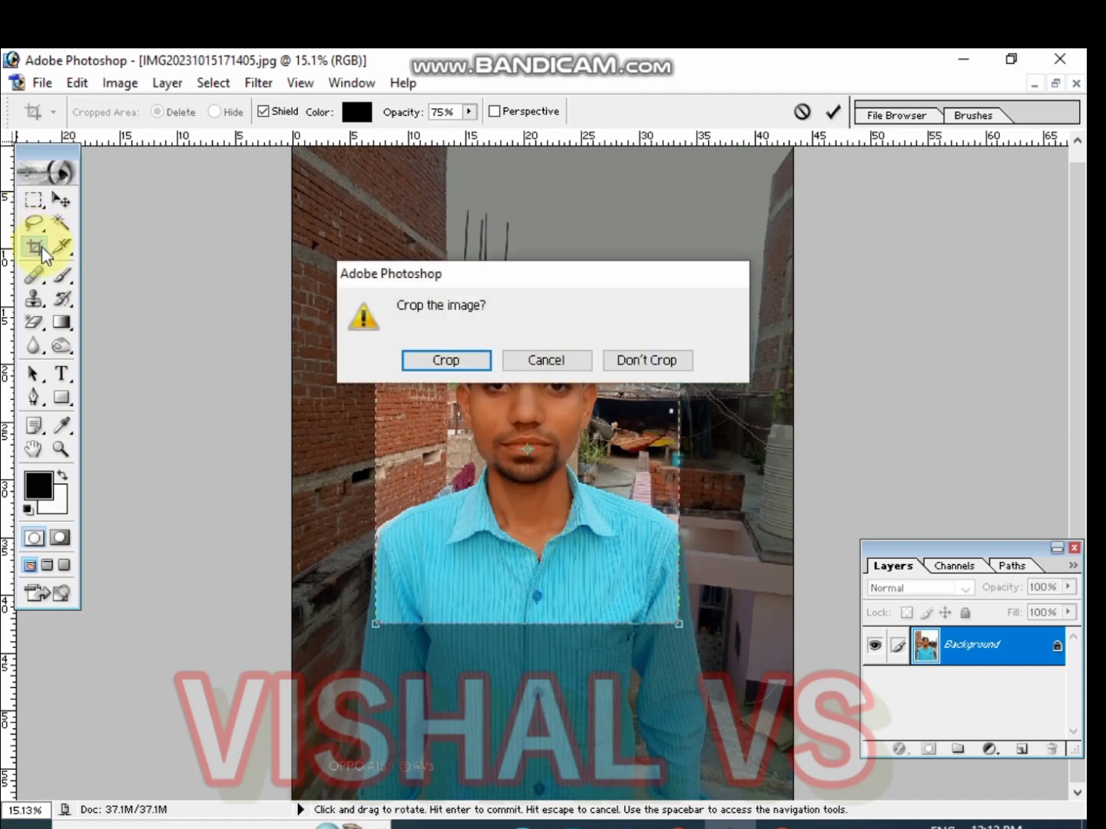
pyautogui.click(462, 364)
# Switch to the Polygonal Lasso Tool and start a selection outline along the left shoulder up to the neck
pyautogui.hotkey('ctrl', '0')
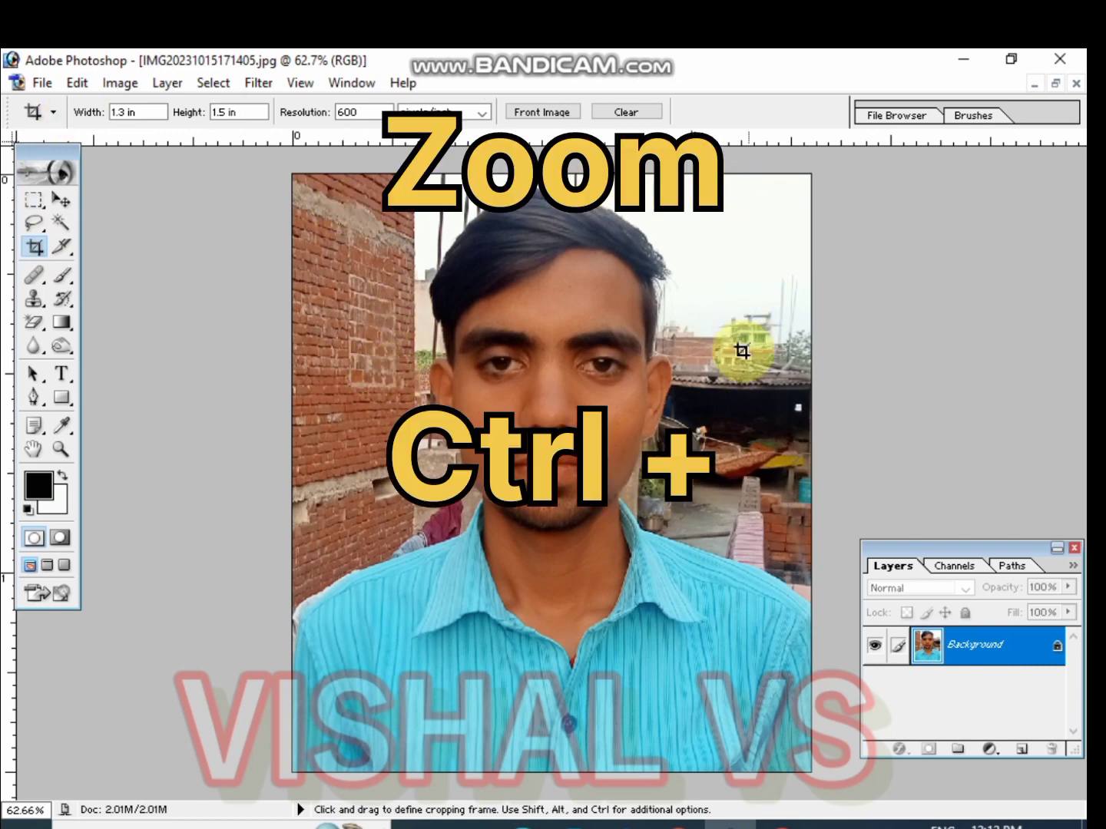
pyautogui.click(33, 223)
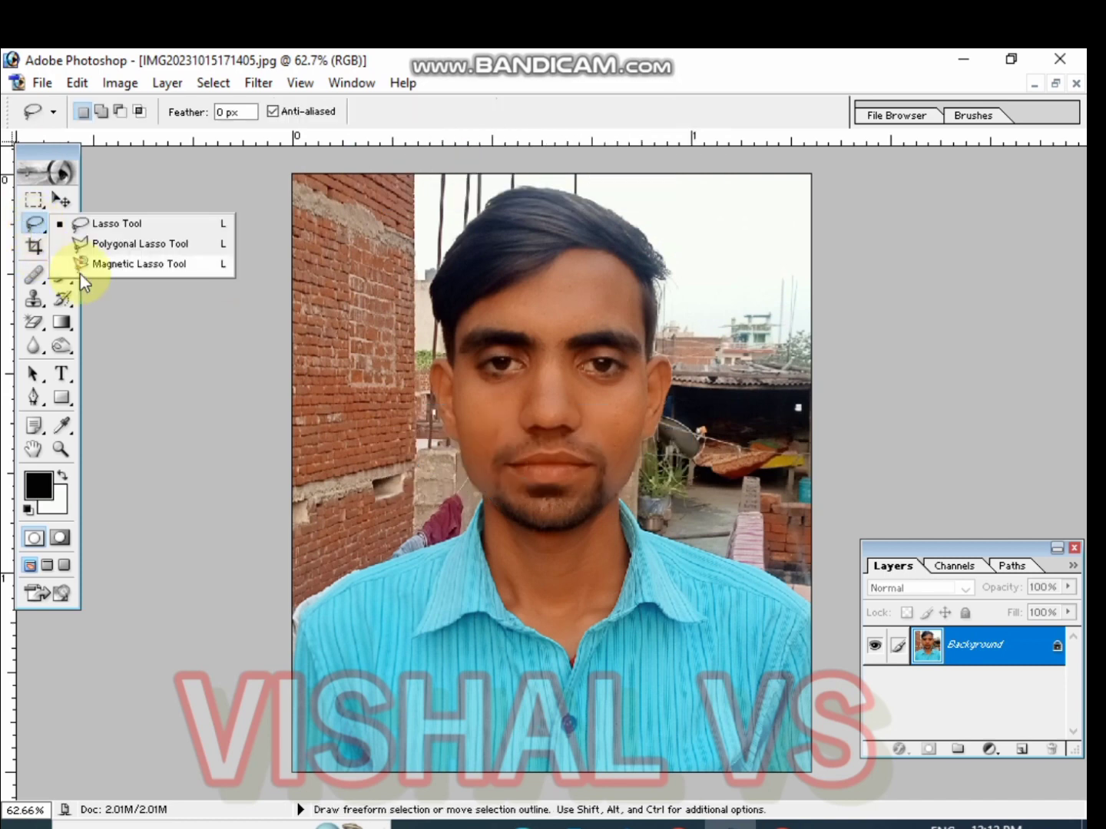
pyautogui.click(146, 249)
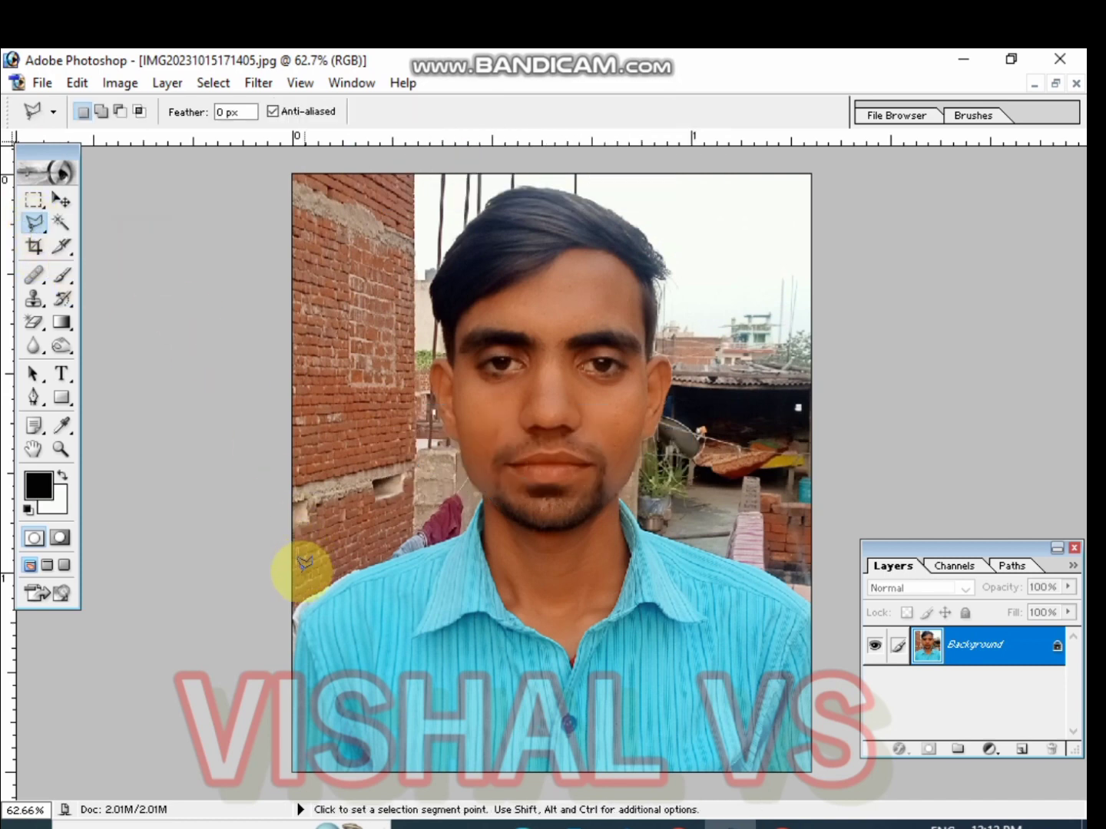
pyautogui.hotkey('ctrl', '+')
pyautogui.hotkey('ctrl', '+')
pyautogui.hotkey('ctrl', '+')
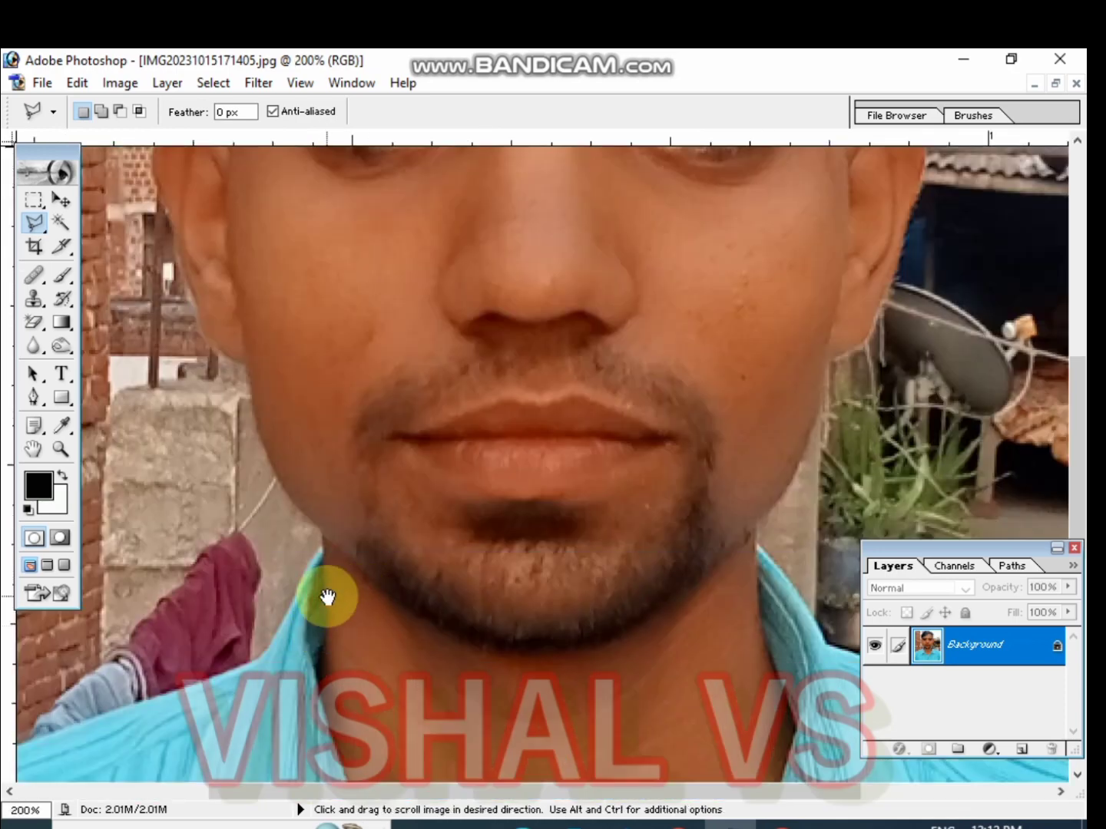
pyautogui.moveTo(328, 596); pyautogui.dragTo(963, 222)
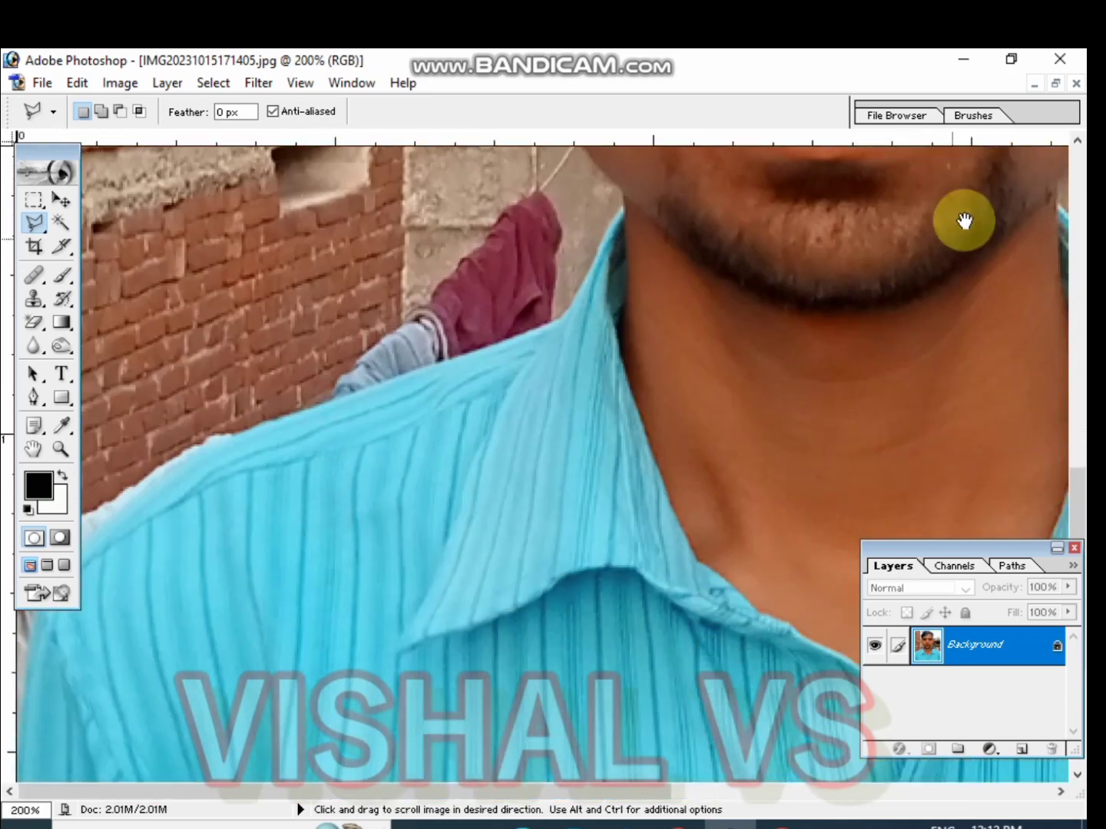
pyautogui.moveTo(771, 312); pyautogui.dragTo(15, 687)
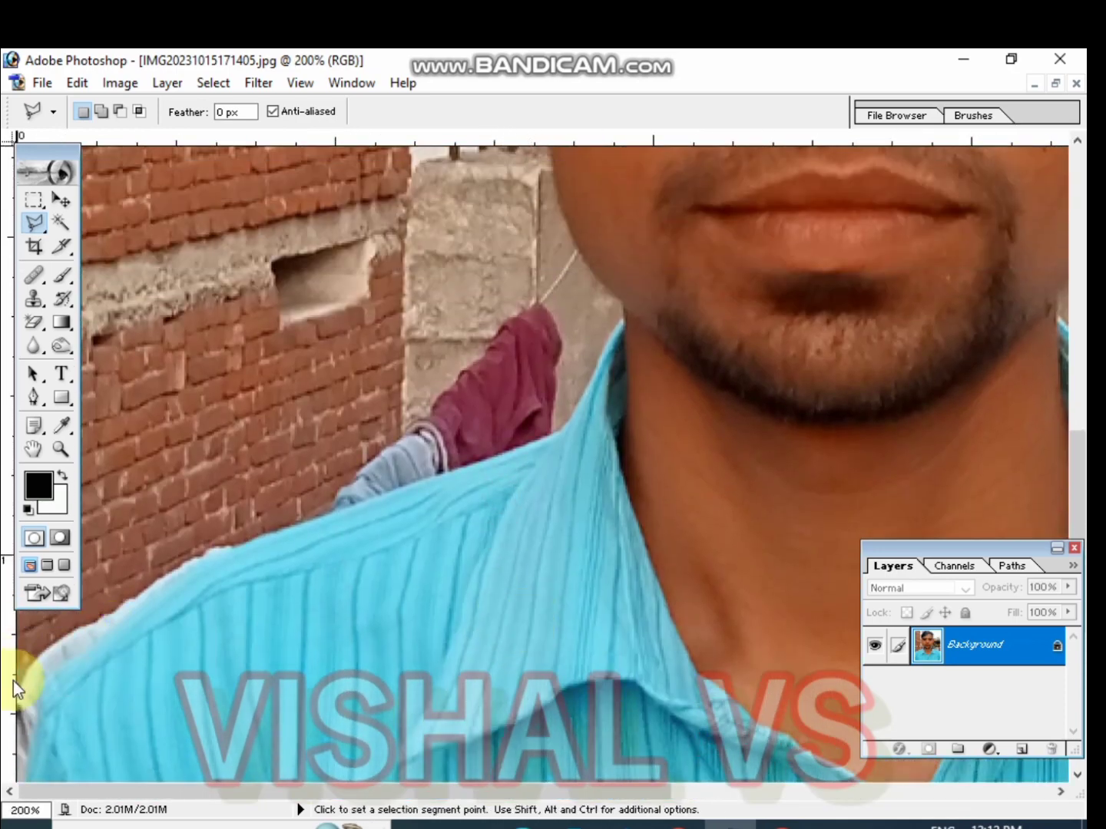
pyautogui.click(18, 694)
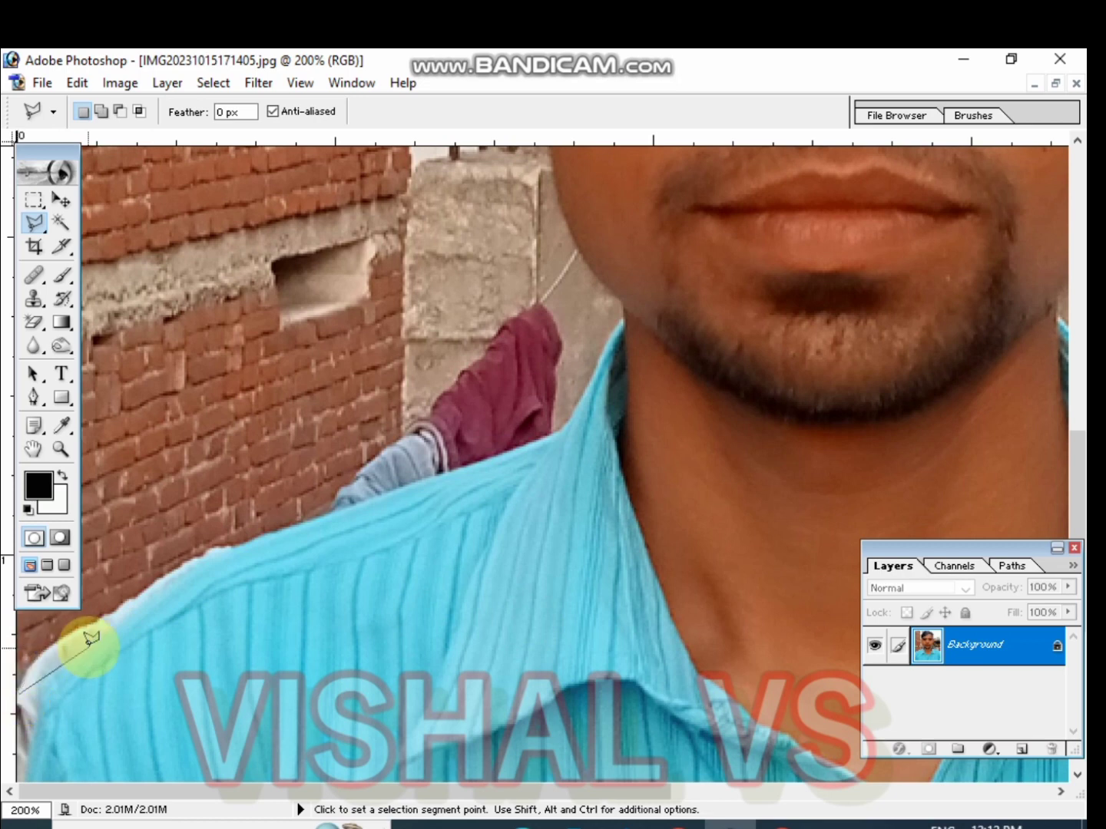
pyautogui.click(125, 603)
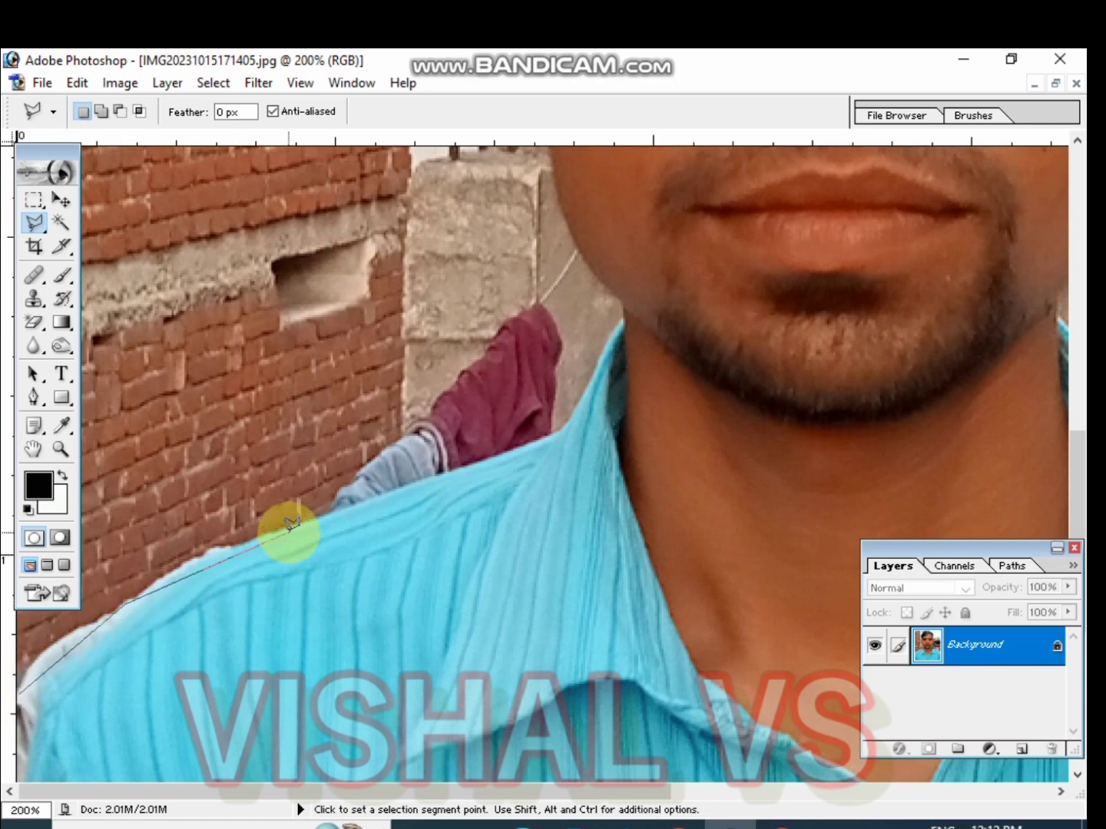
pyautogui.click(289, 529)
pyautogui.click(538, 444)
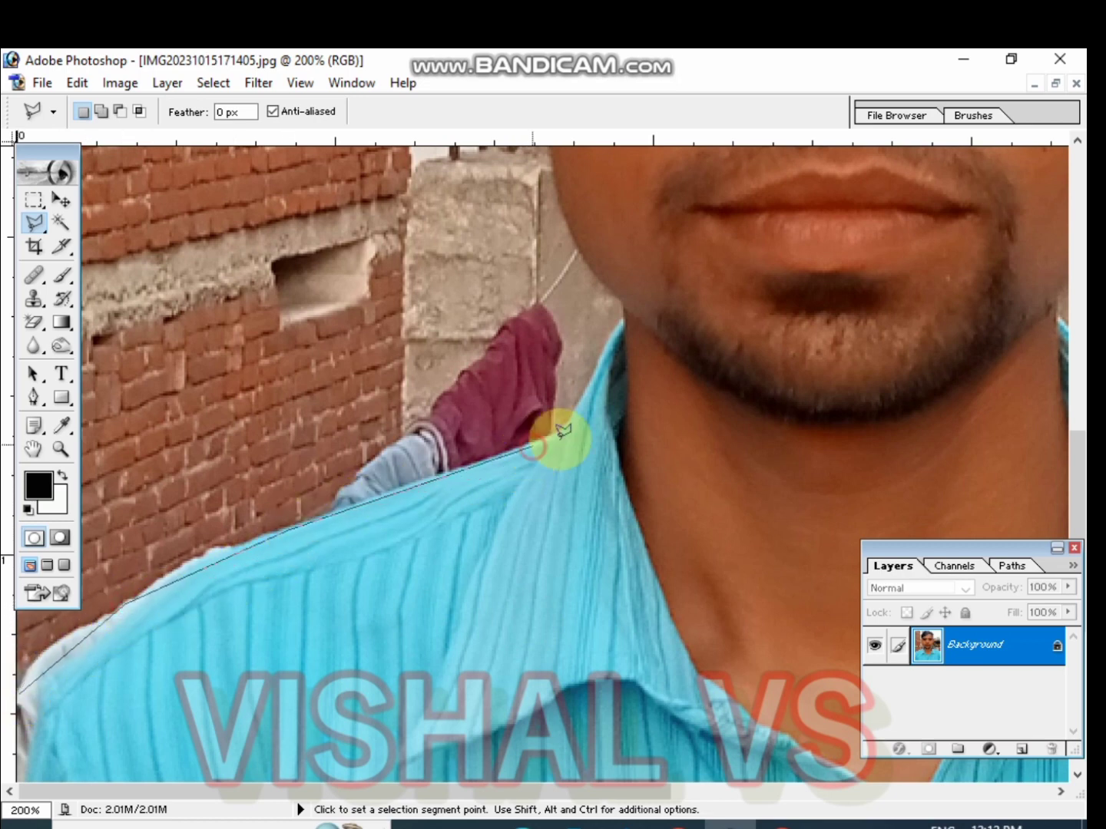
pyautogui.click(569, 425)
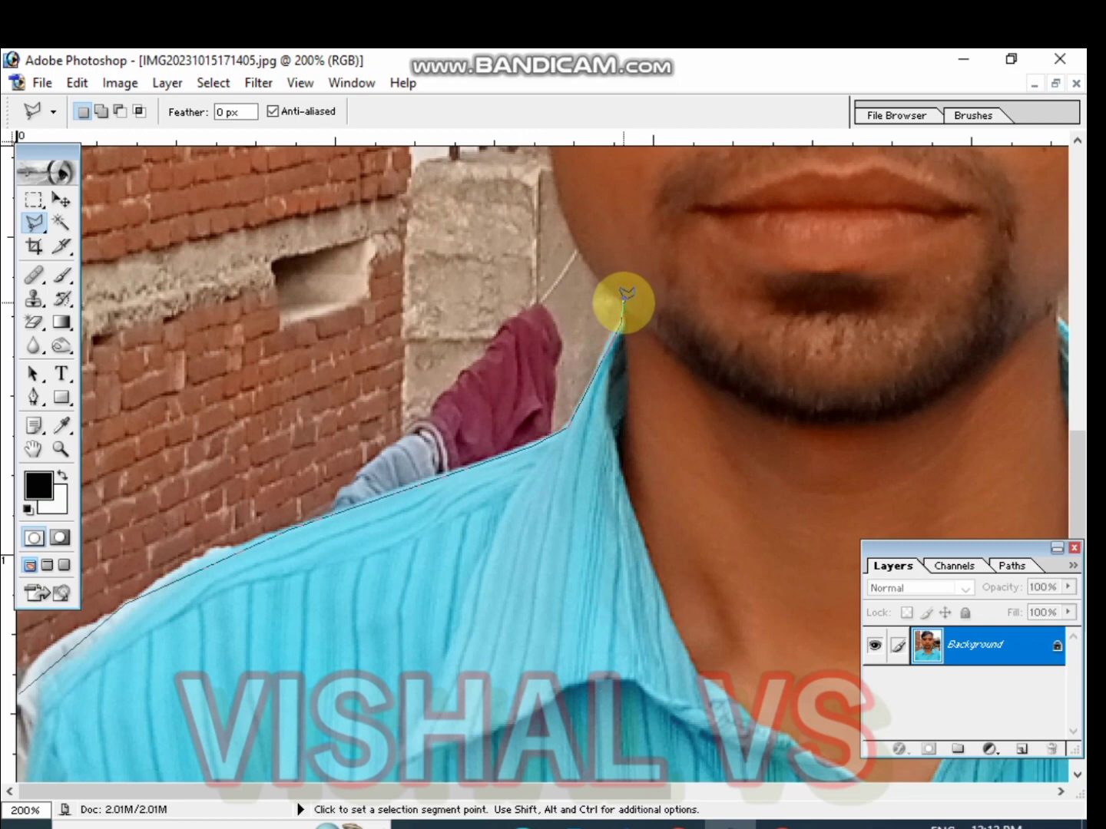
pyautogui.click(624, 302)
# Continue the lasso outline up the left side of the neck and around the left ear
pyautogui.moveTo(584, 254); pyautogui.dragTo(671, 573)
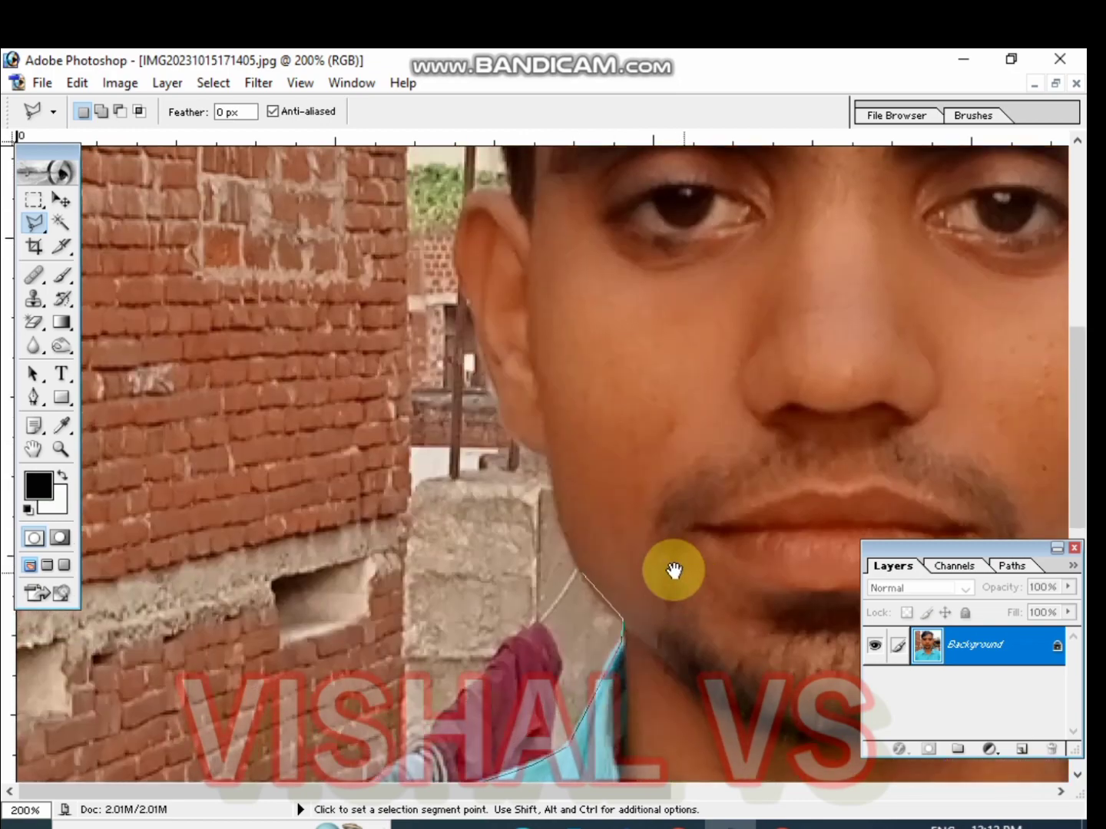
pyautogui.click(554, 494)
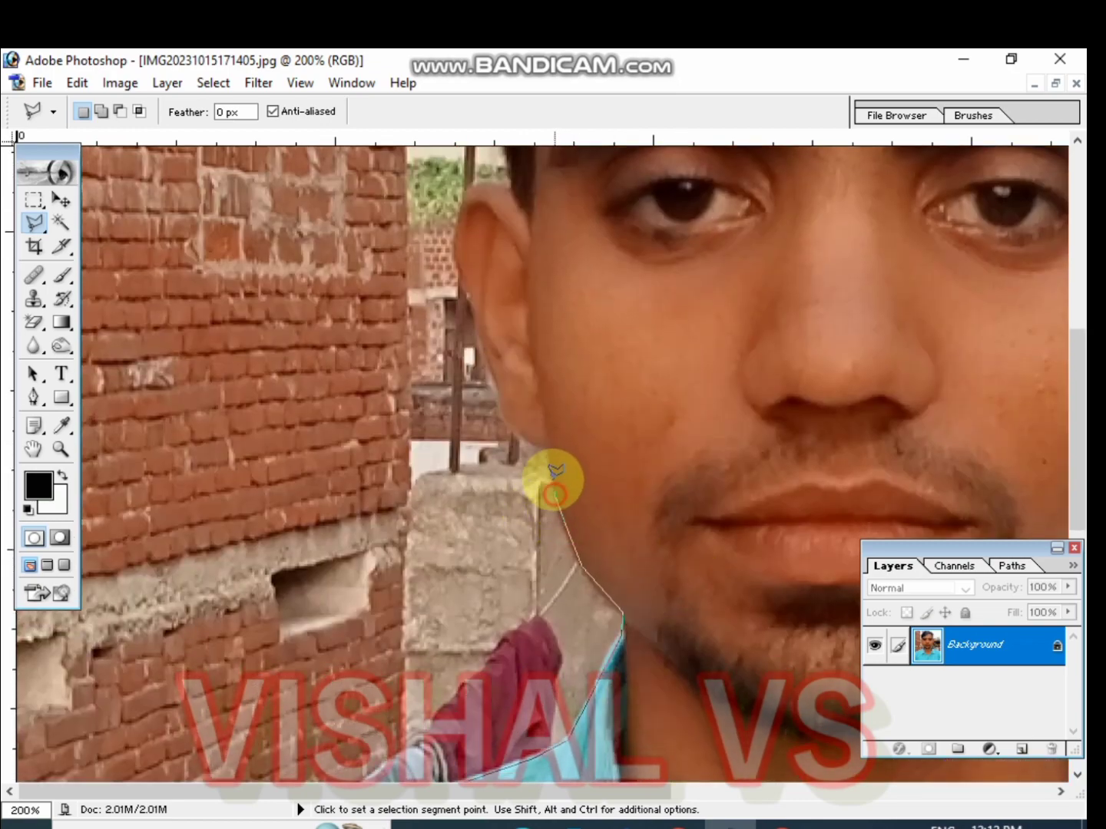
pyautogui.click(505, 425)
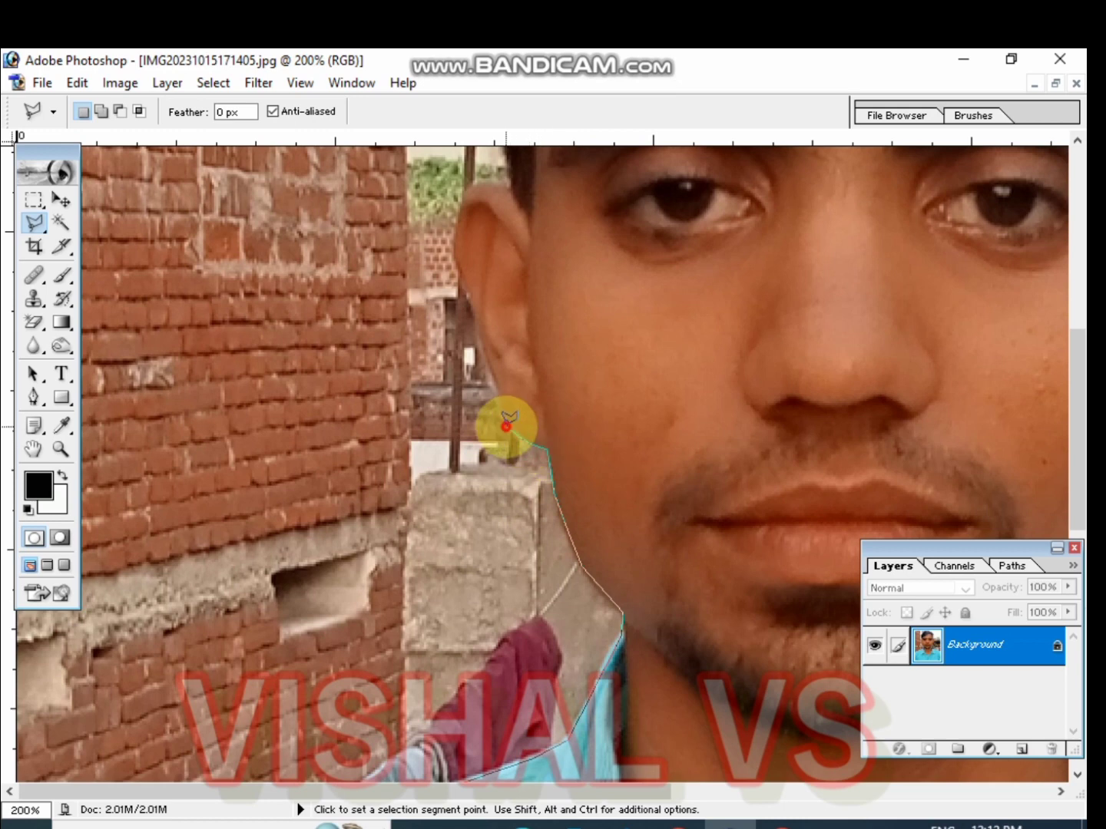
pyautogui.click(500, 384)
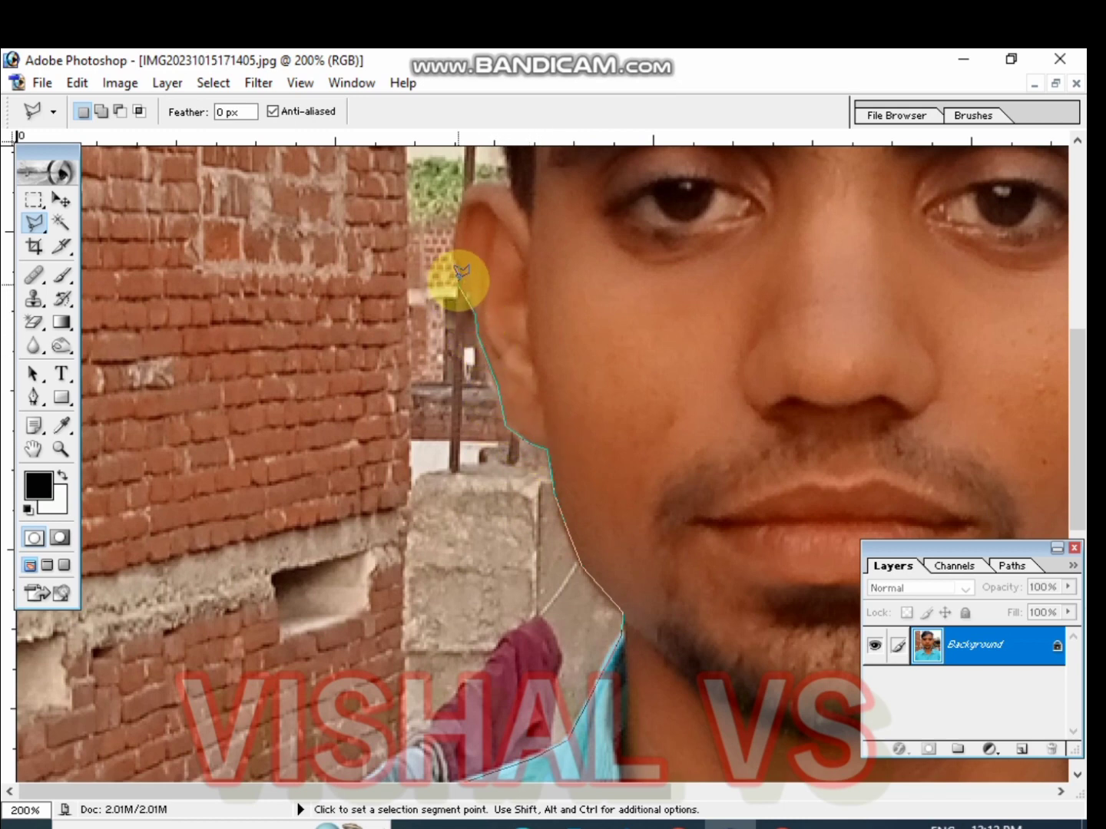
pyautogui.moveTo(459, 274)
pyautogui.mouseDown()
pyautogui.moveTo(484, 571)
pyautogui.moveTo(454, 522)
pyautogui.mouseUp()
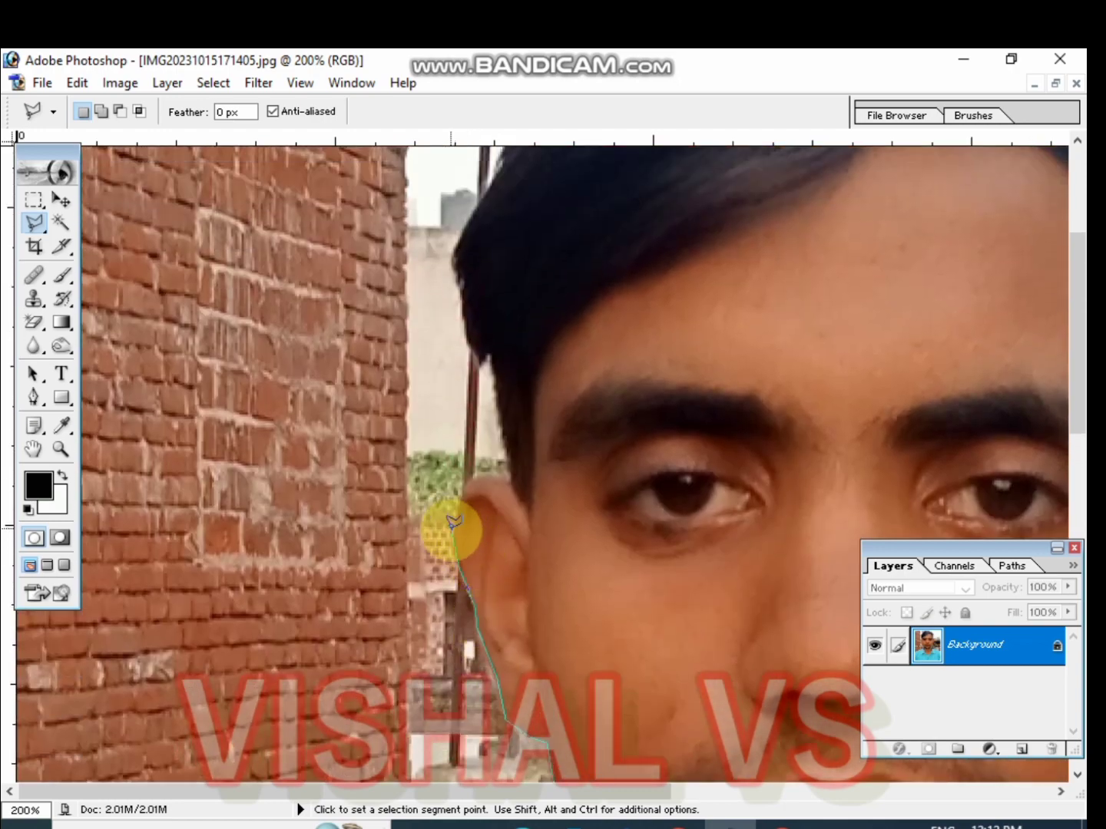
pyautogui.click(474, 484)
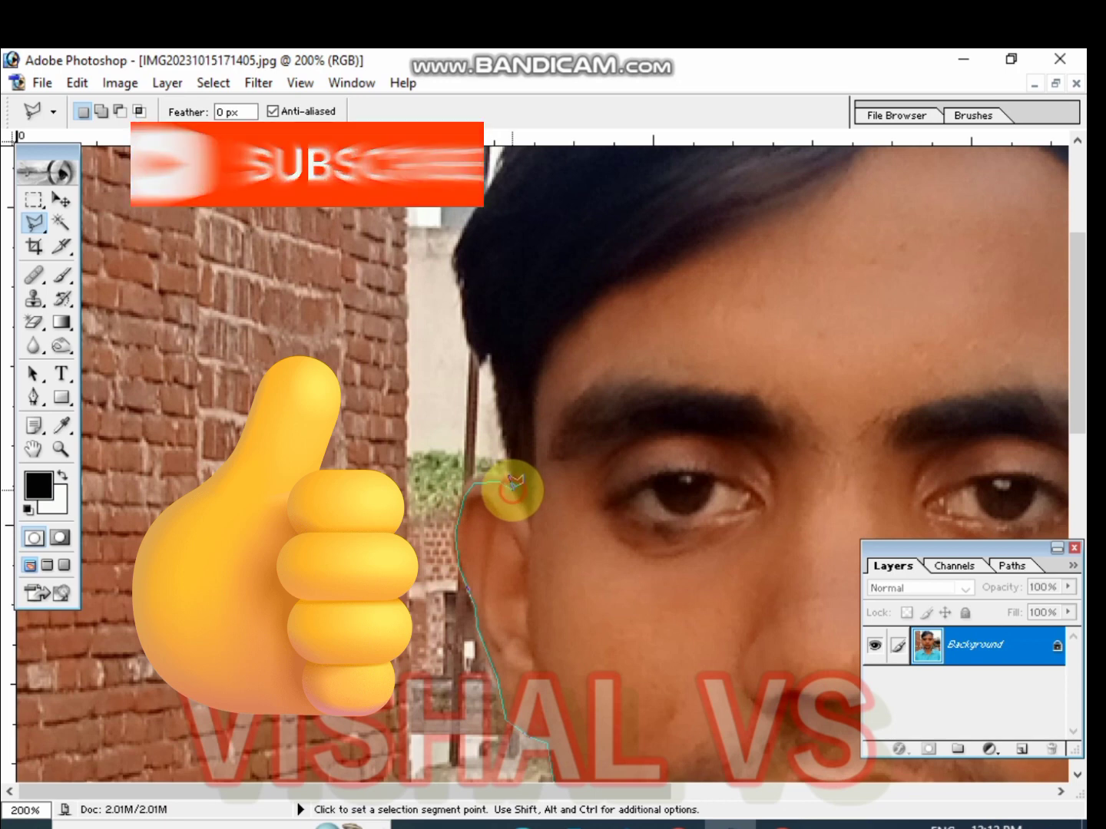
pyautogui.click(514, 487)
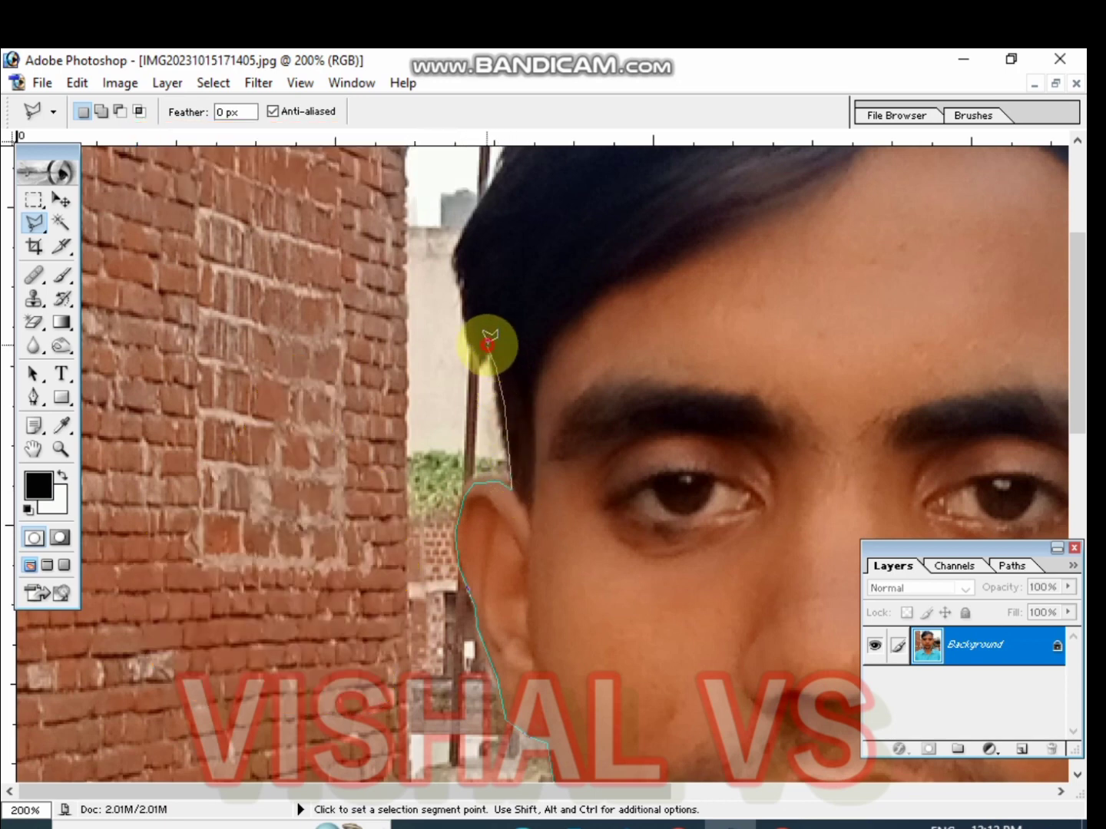
pyautogui.click(486, 353)
# Extend the lasso outline up the left side of the hair and across the top of the head
pyautogui.moveTo(498, 258); pyautogui.dragTo(479, 585)
pyautogui.click(524, 375)
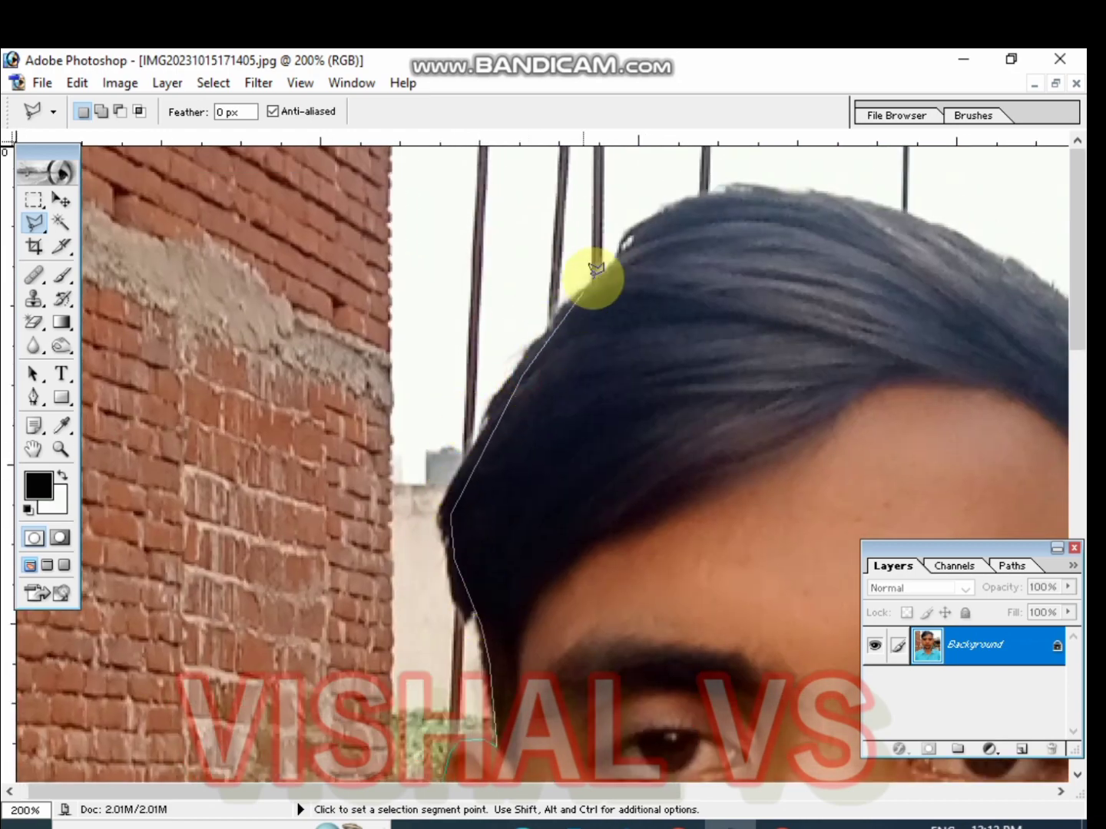
pyautogui.click(612, 274)
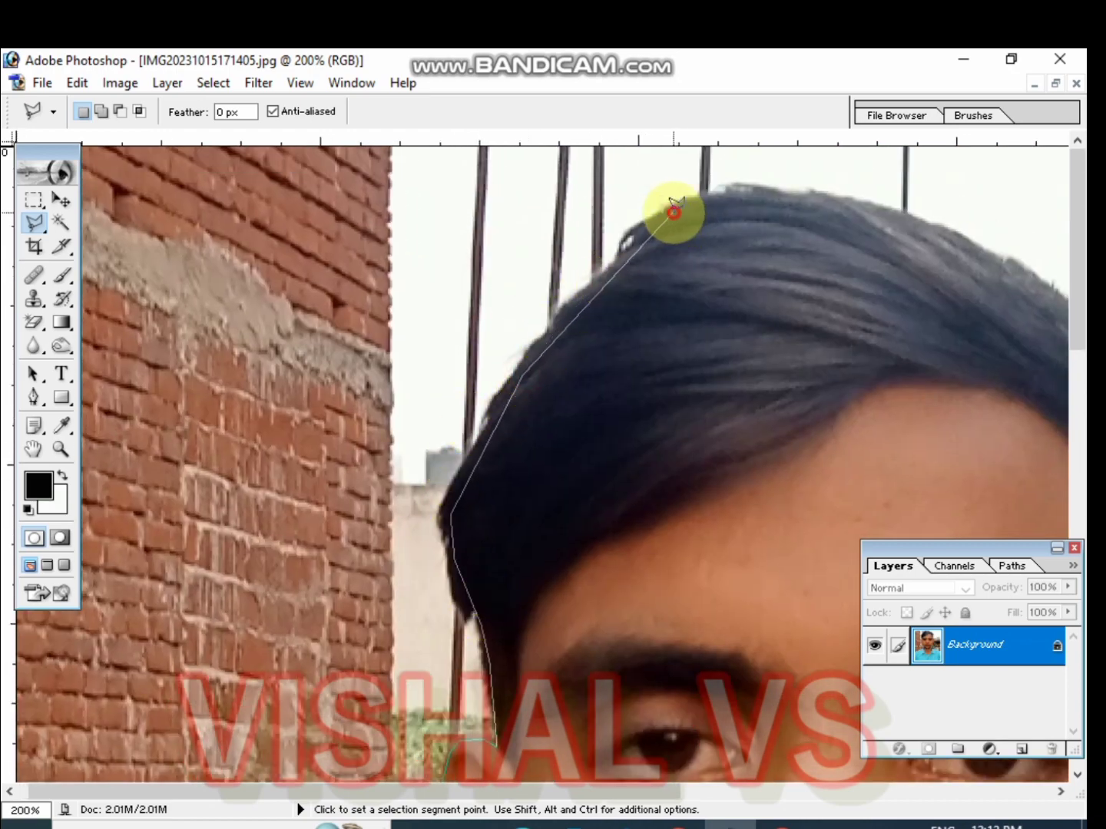
pyautogui.click(674, 211)
pyautogui.click(787, 197)
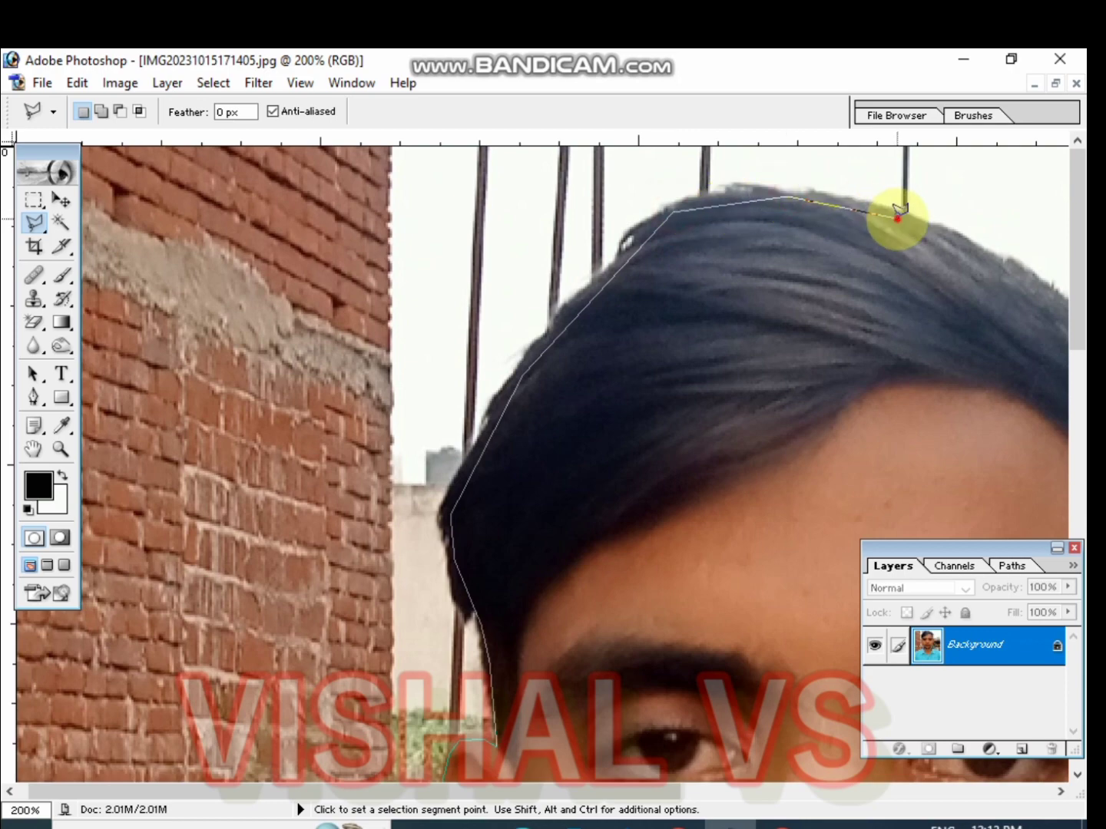
pyautogui.click(897, 219)
# Continue the lasso outline down the right side of the hair to the right temple
pyautogui.press('space')
pyautogui.moveTo(872, 285); pyautogui.dragTo(301, 400)
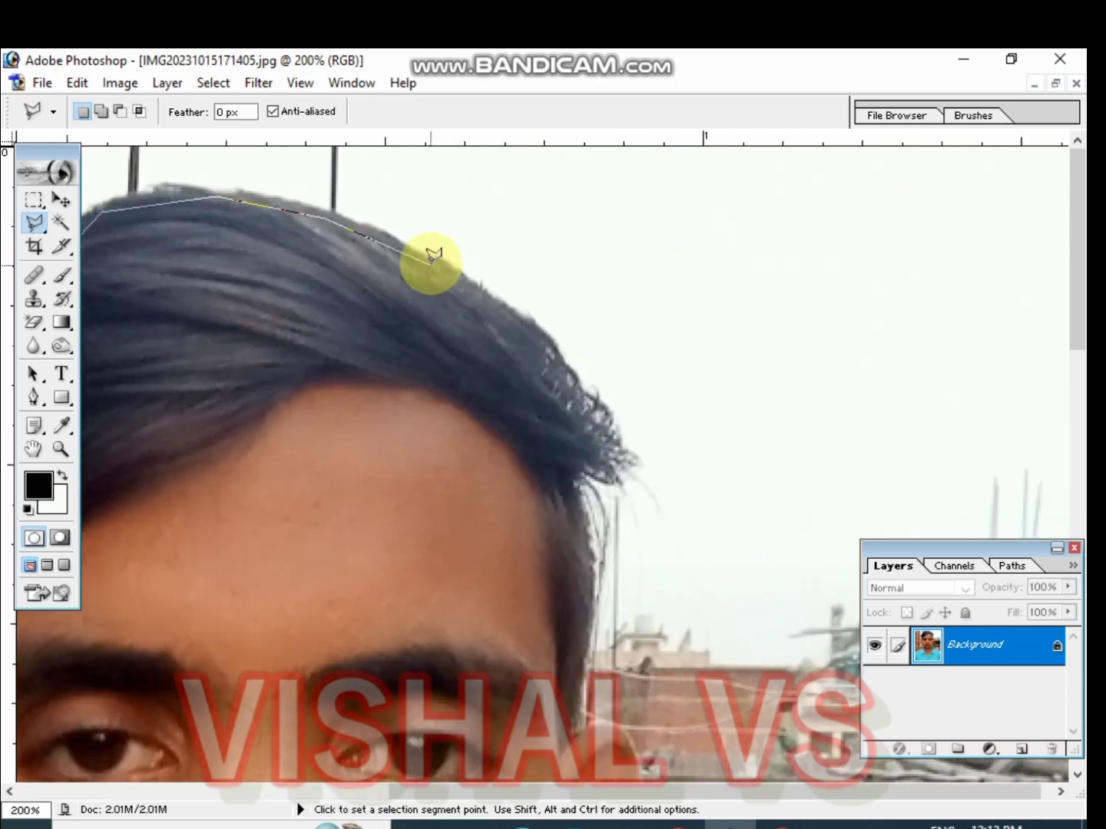
pyautogui.click(431, 257)
pyautogui.click(454, 279)
pyautogui.click(552, 354)
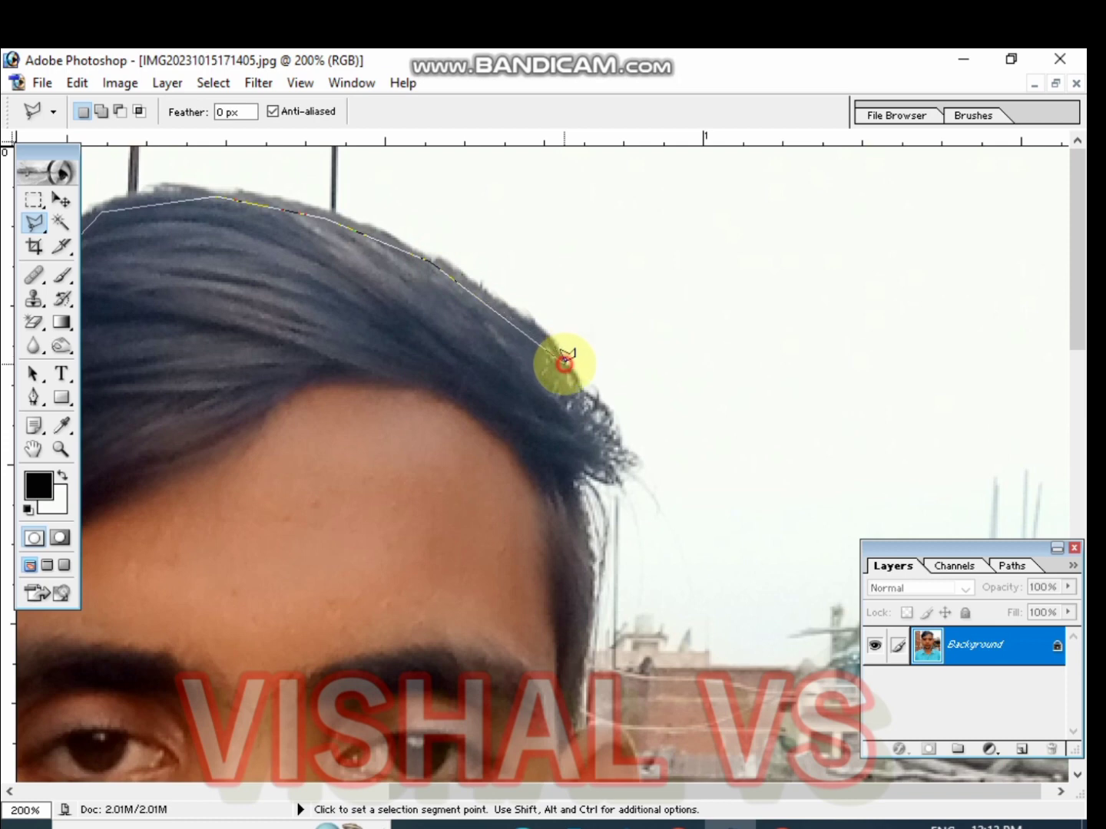
pyautogui.click(576, 383)
pyautogui.click(598, 416)
pyautogui.click(616, 452)
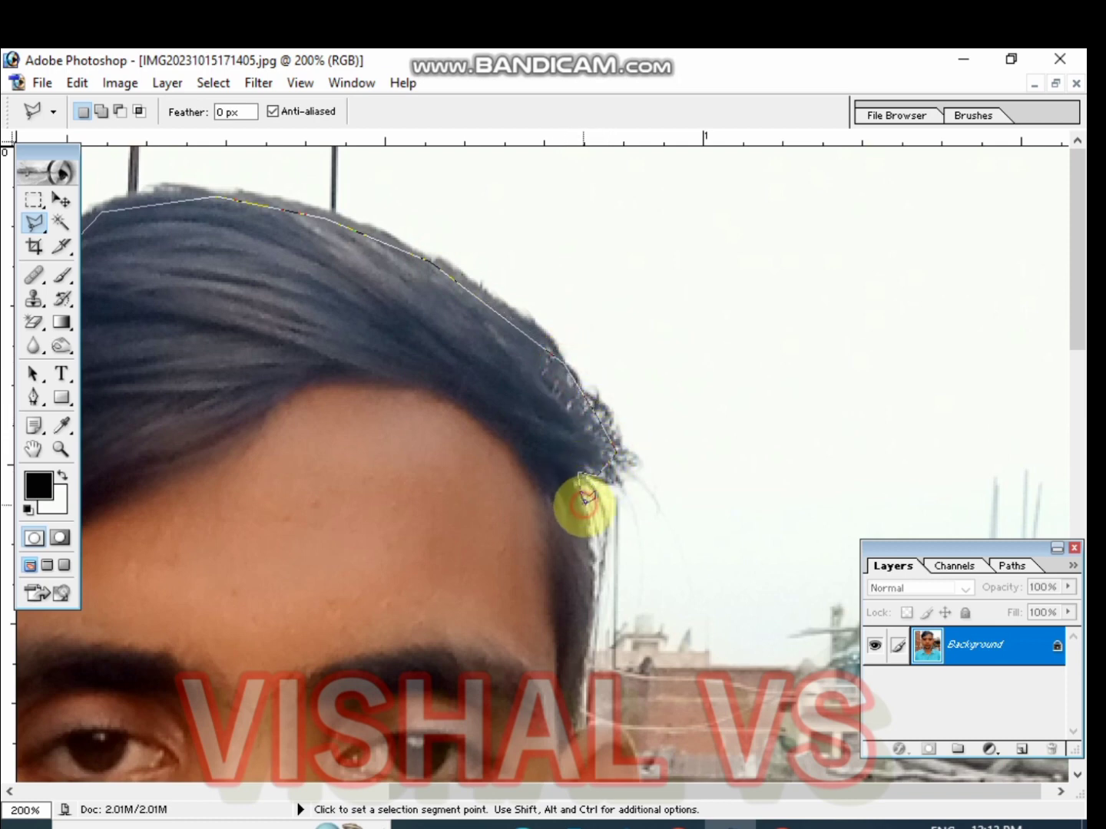
pyautogui.click(593, 623)
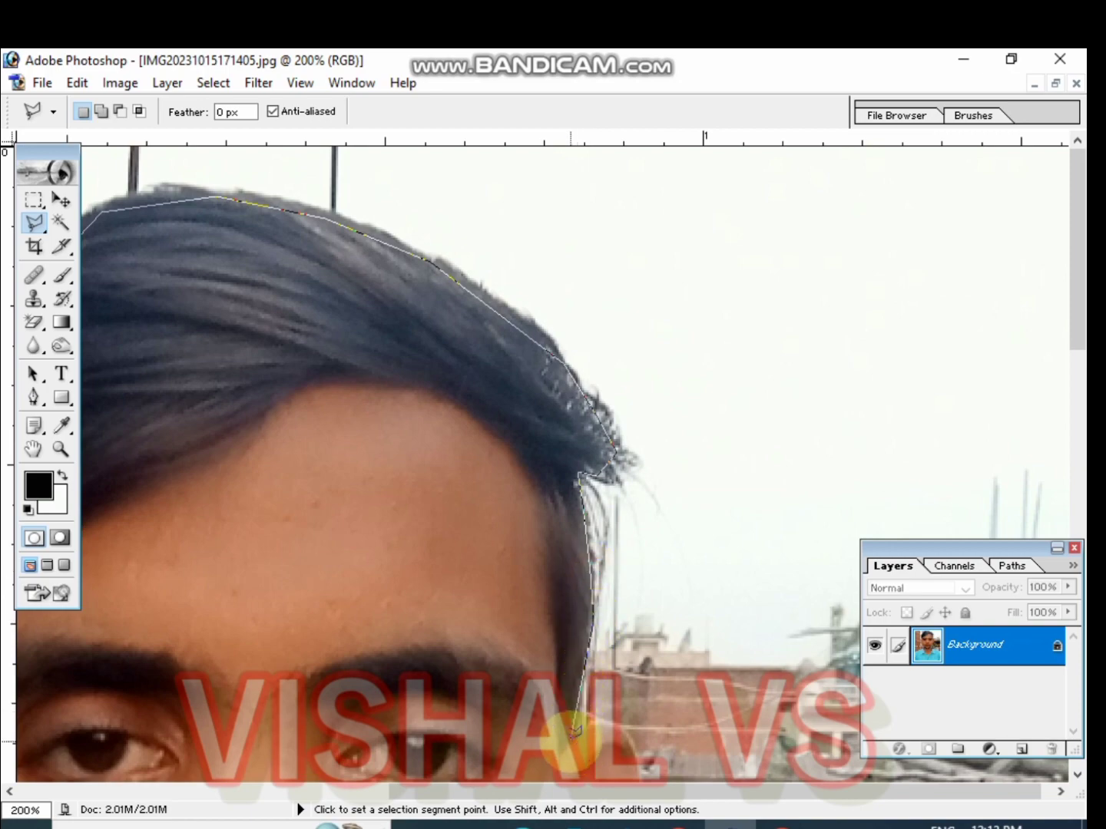
# Extend the lasso outline from the right temple around the top of the right ear
pyautogui.scroll(-10, 557, 715)
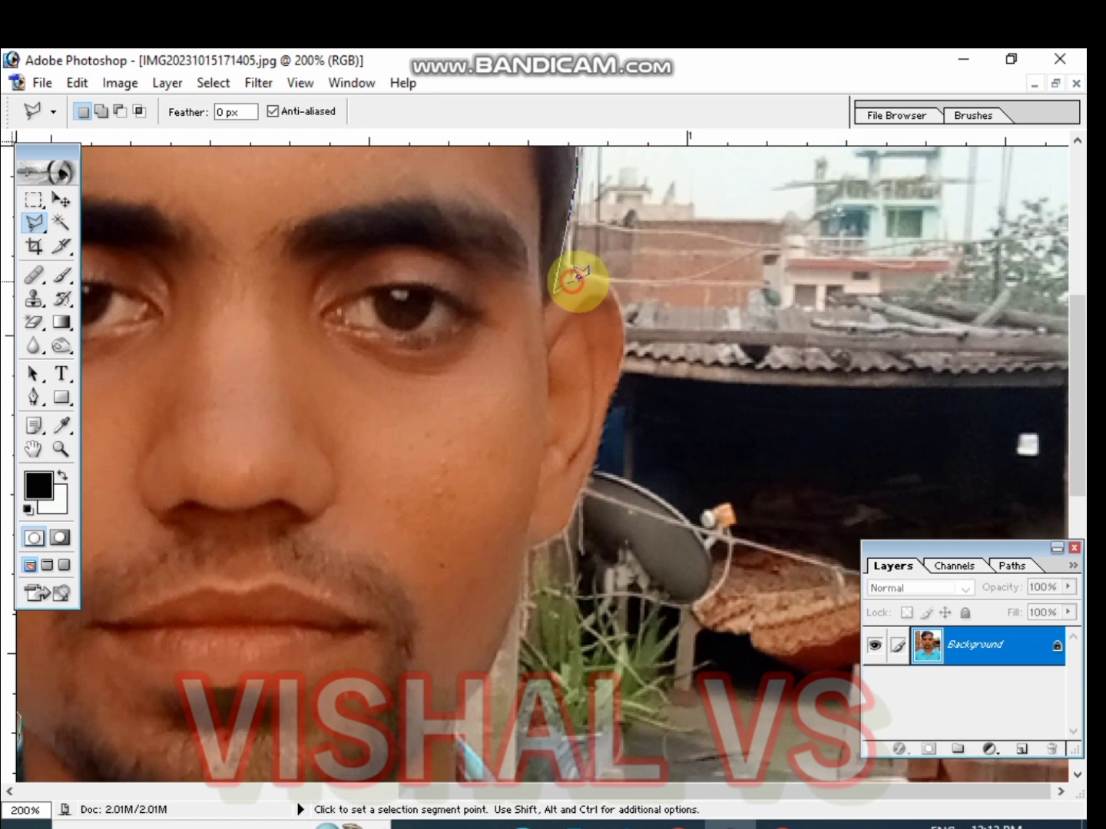
pyautogui.click(572, 280)
pyautogui.click(593, 277)
pyautogui.click(616, 293)
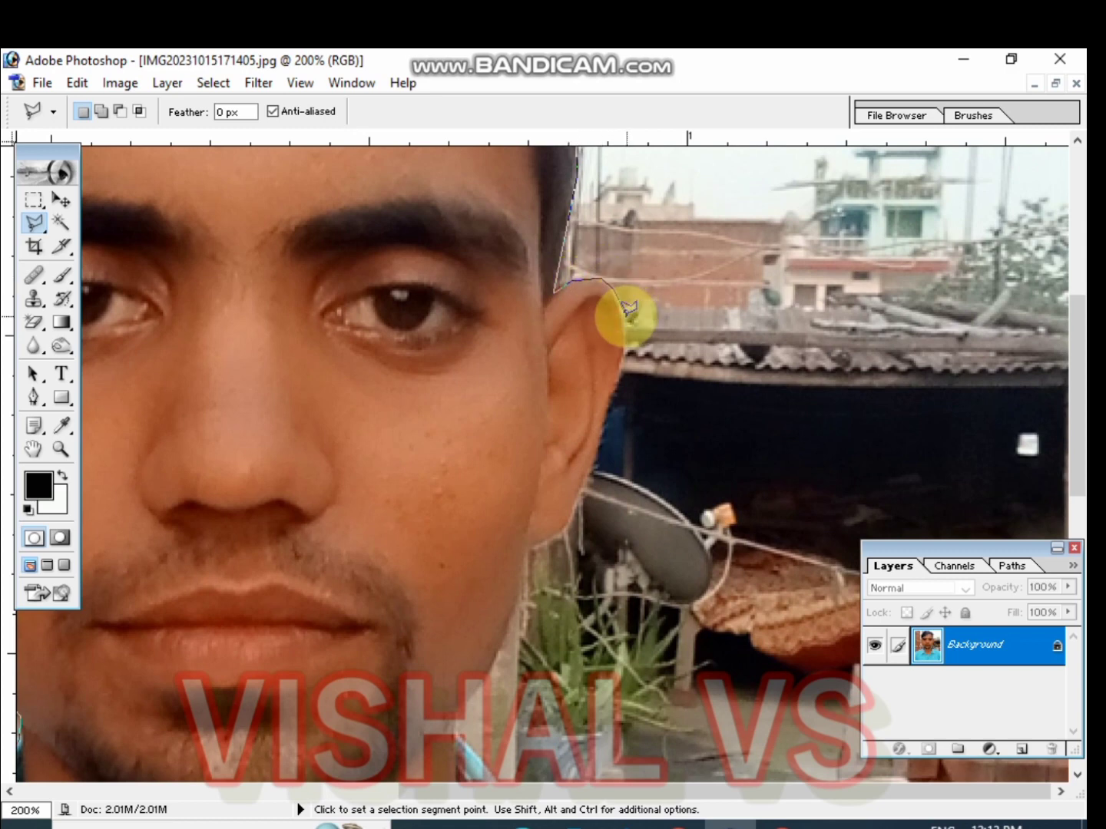
pyautogui.click(621, 307)
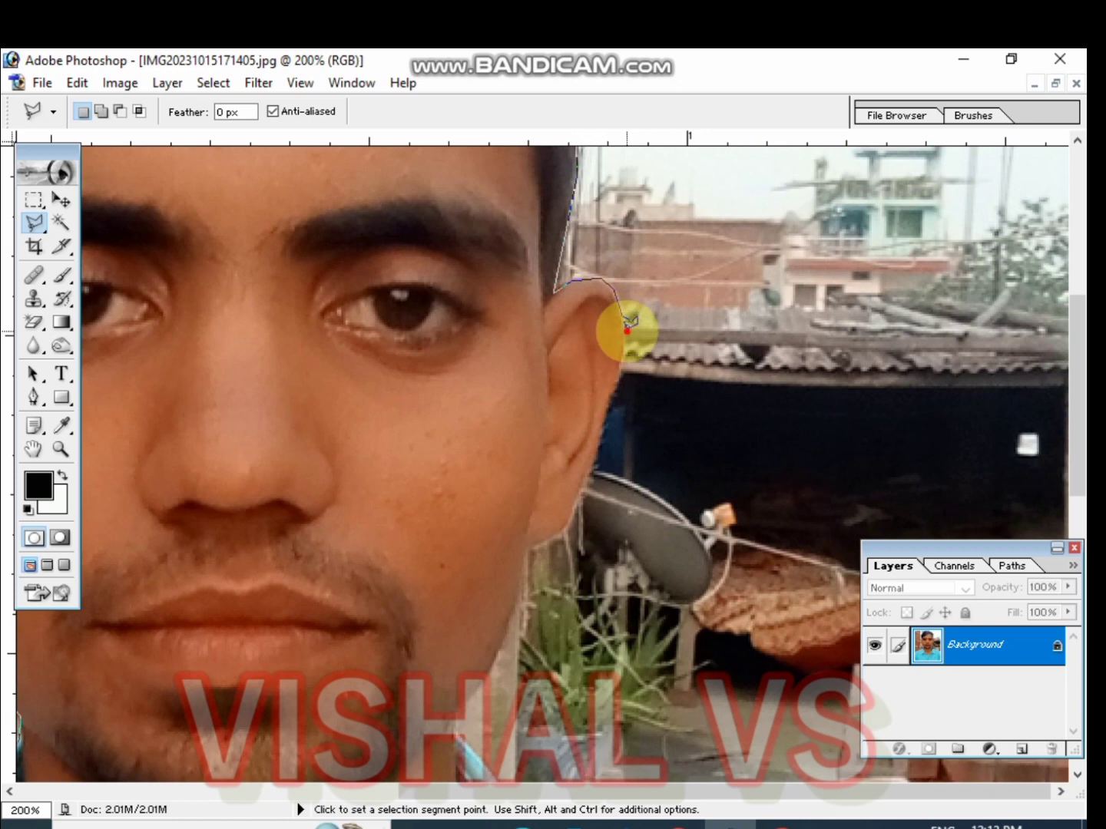
pyautogui.click(626, 331)
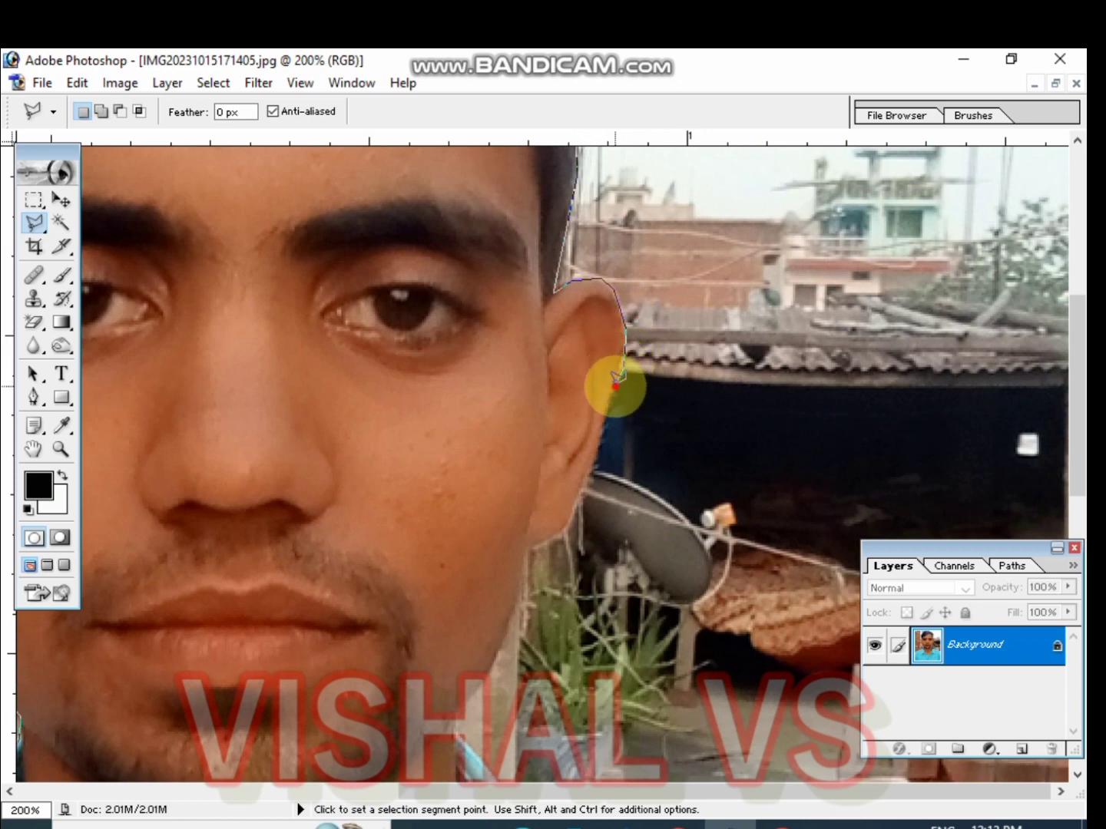
# Continue the lasso outline down the back of the right ear toward the jaw
pyautogui.click(615, 385)
pyautogui.click(609, 397)
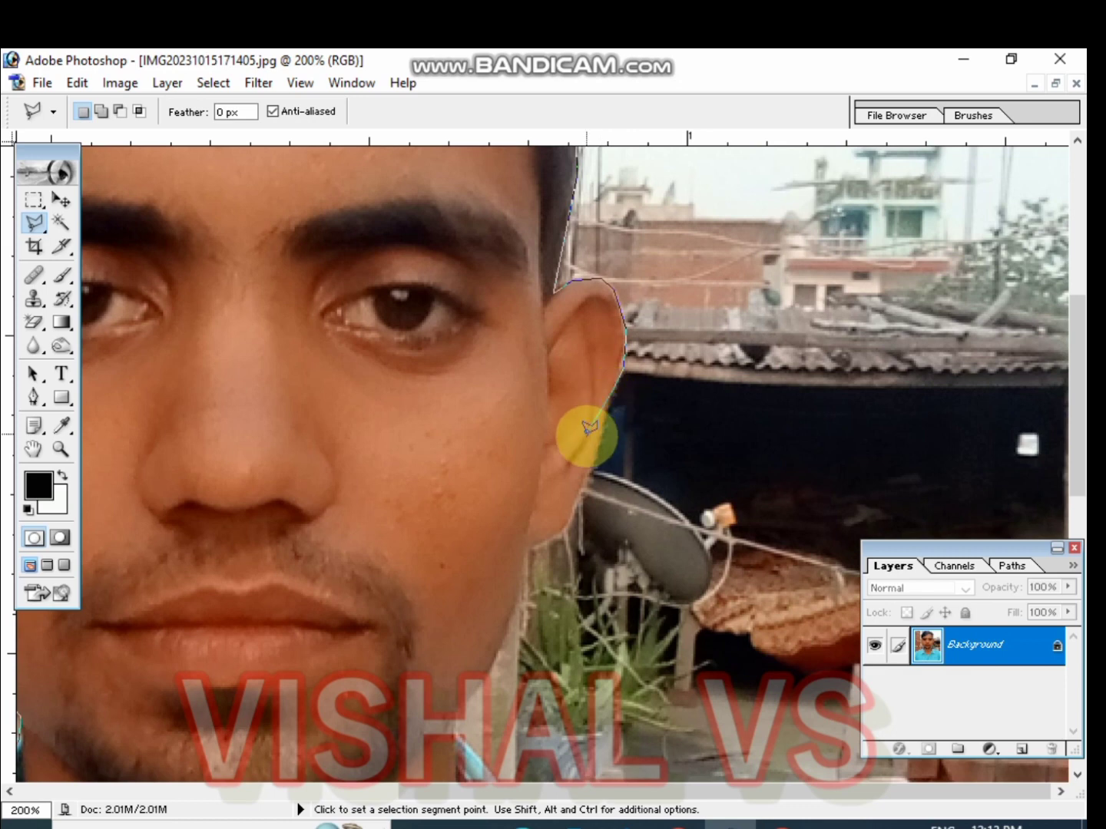
pyautogui.click(589, 466)
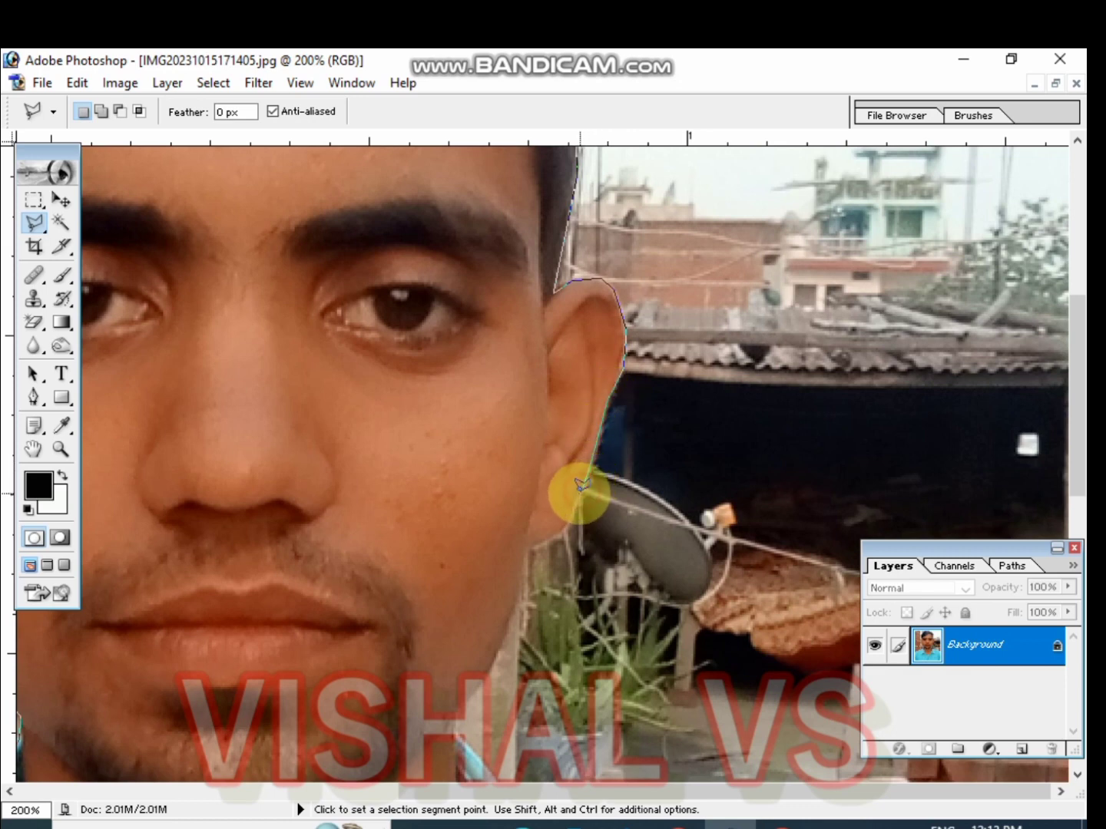
pyautogui.click(573, 500)
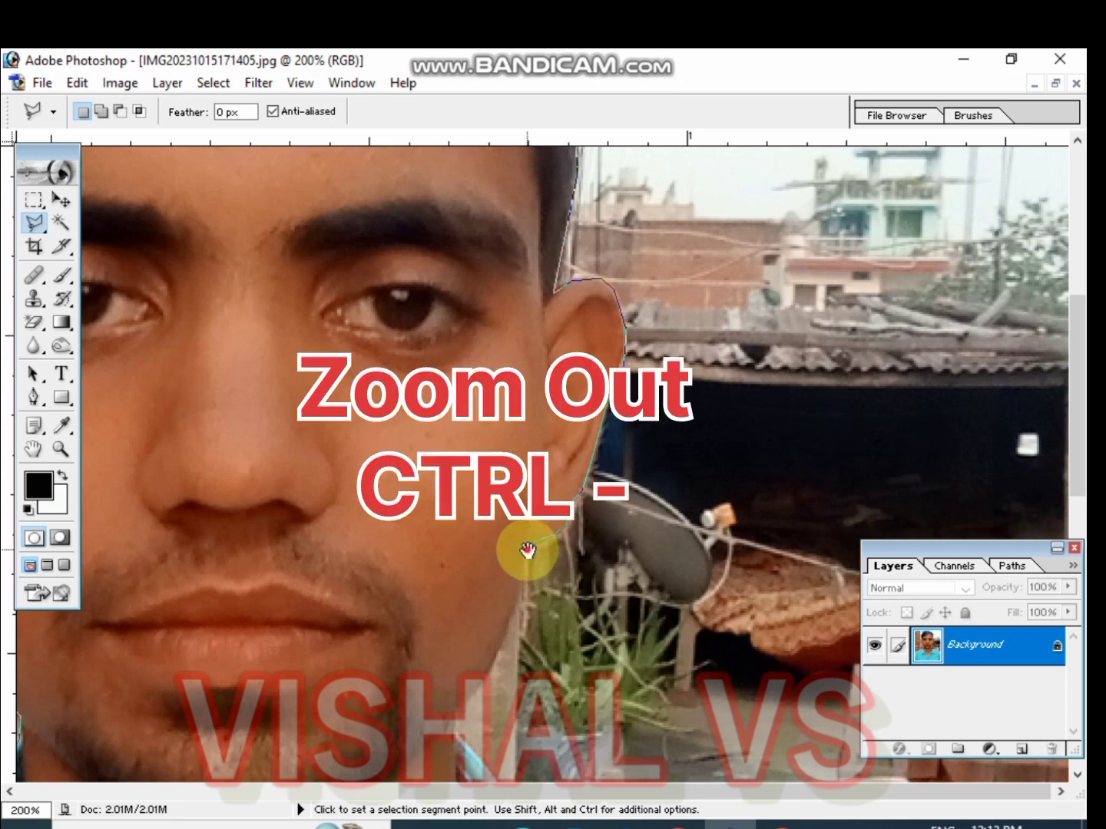
# Continue the lasso outline down the right jaw and neck to the shirt collar
pyautogui.moveTo(527, 550); pyautogui.dragTo(592, 265)
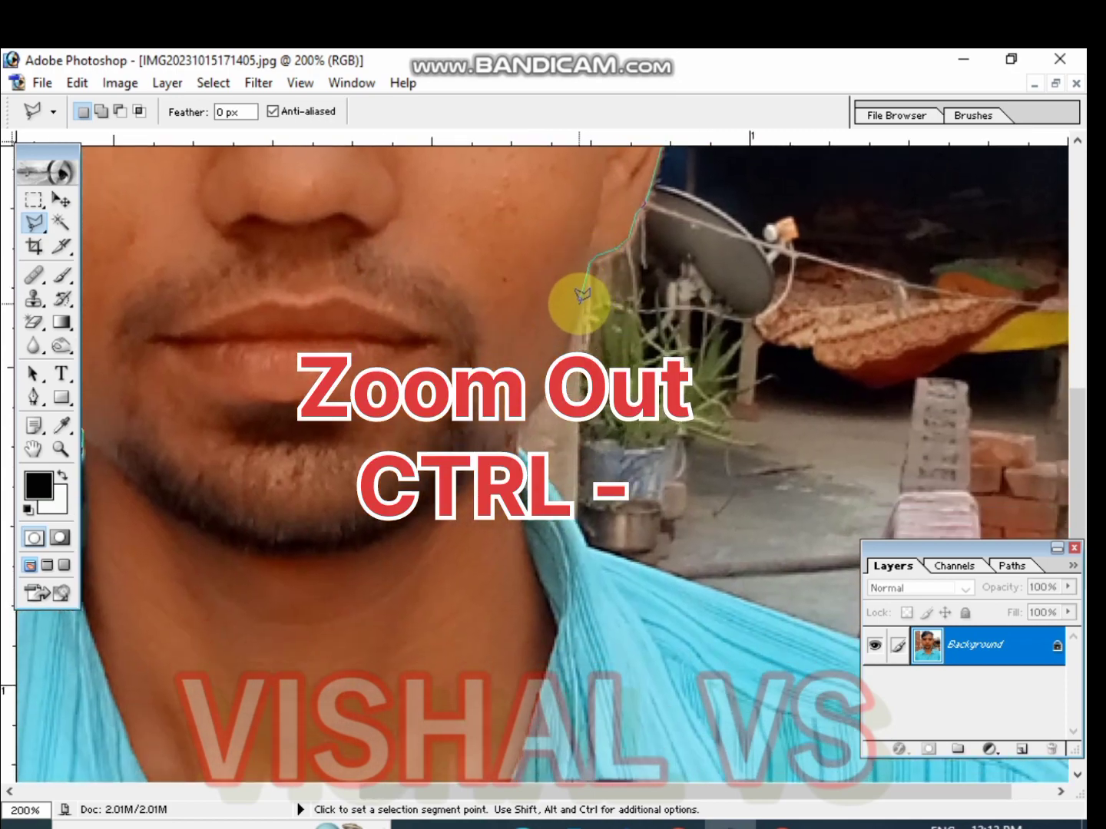
pyautogui.click(563, 362)
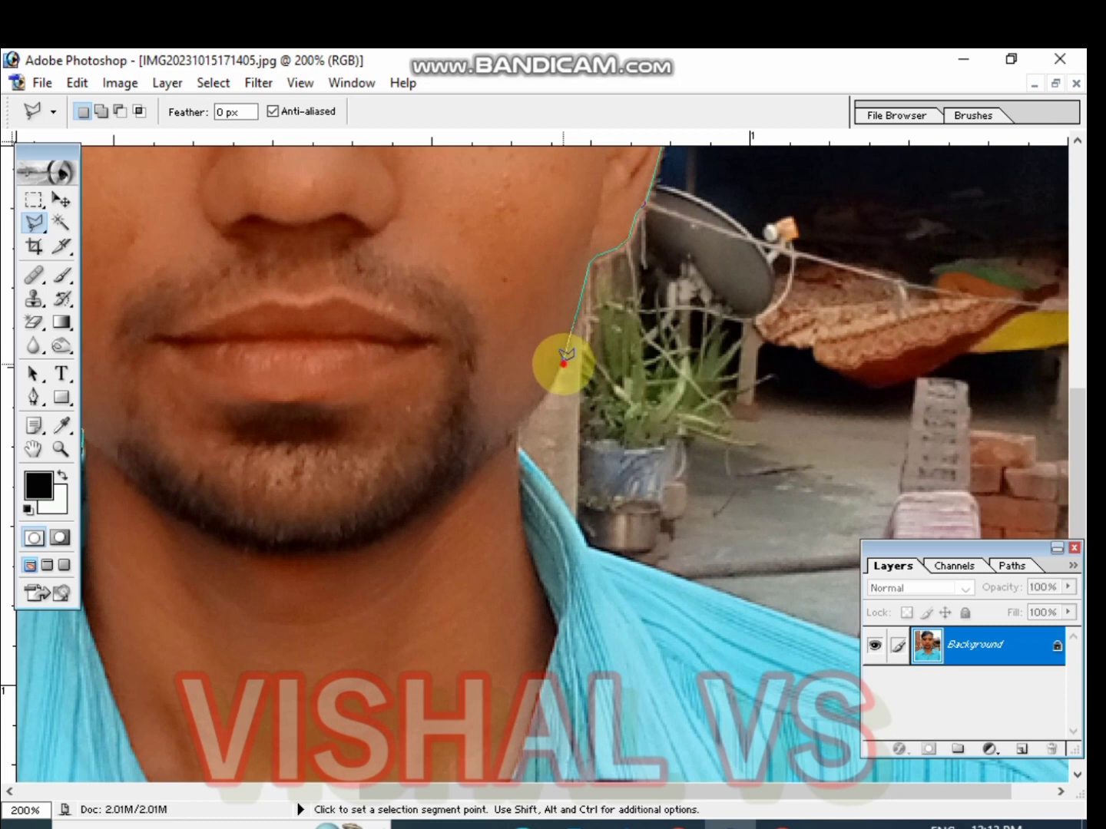
pyautogui.click(547, 391)
pyautogui.click(531, 407)
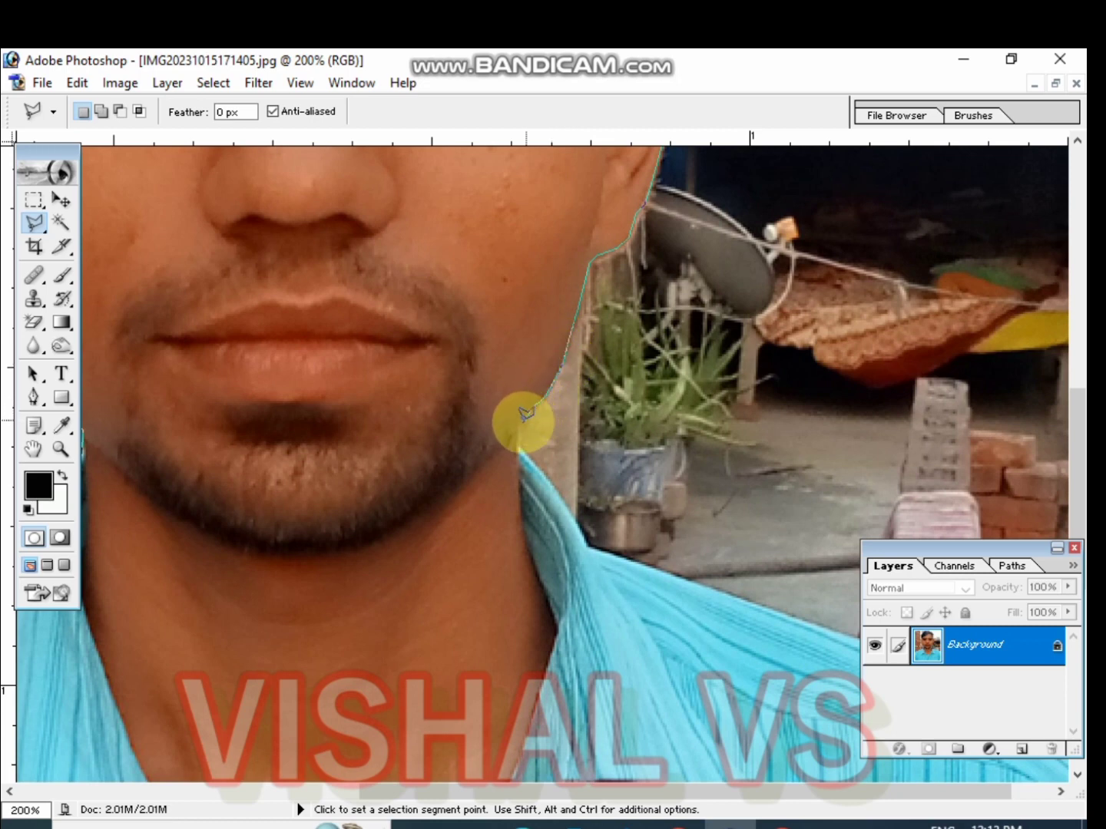
pyautogui.click(520, 421)
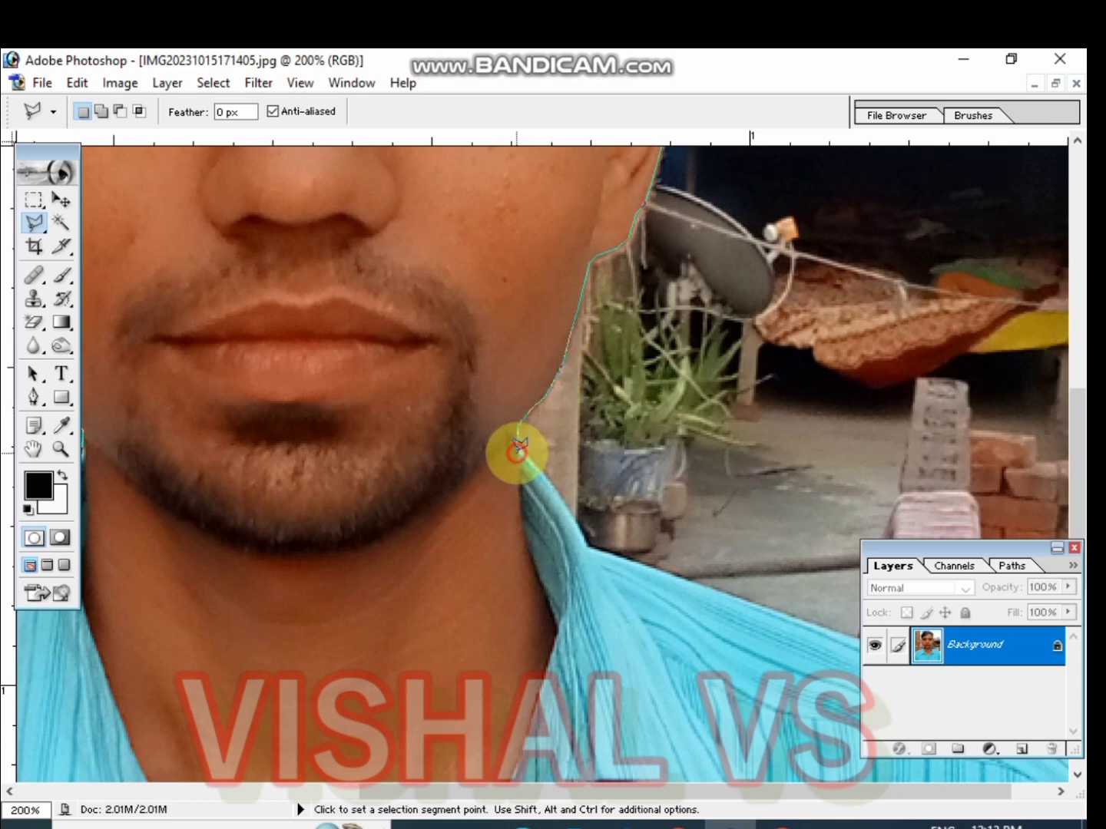
pyautogui.click(517, 453)
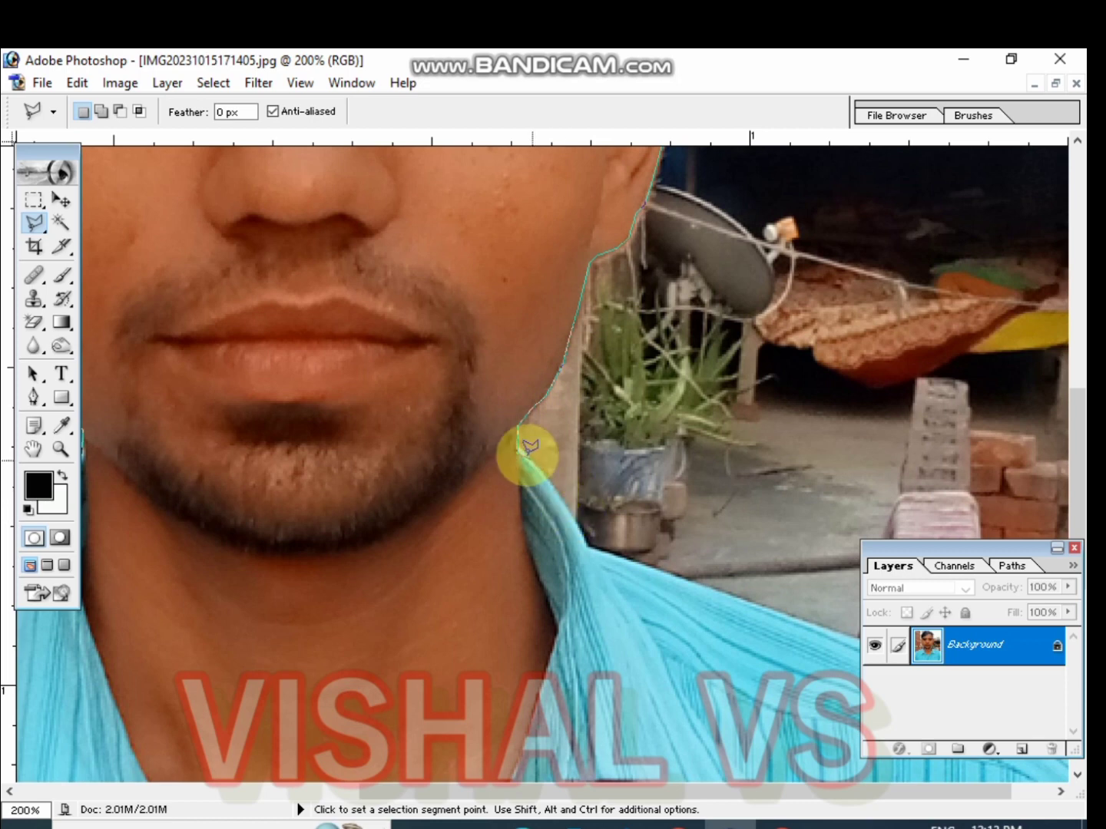
pyautogui.click(567, 508)
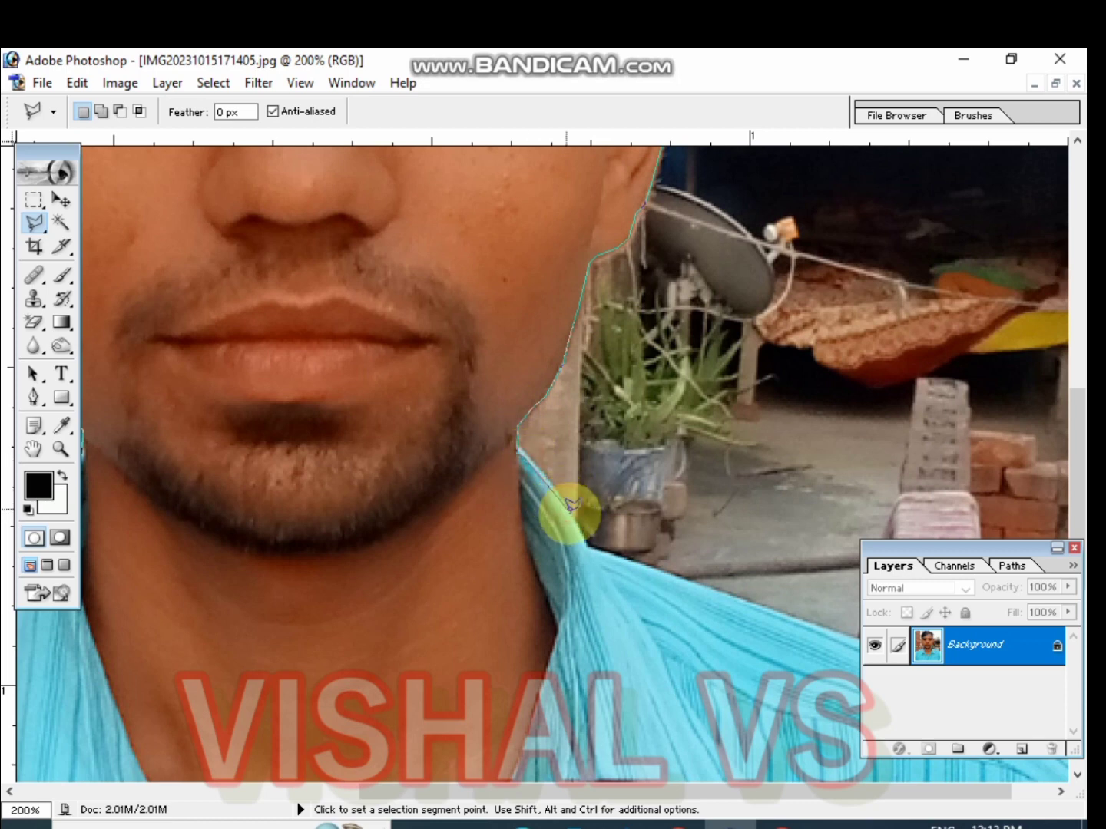
pyautogui.click(584, 547)
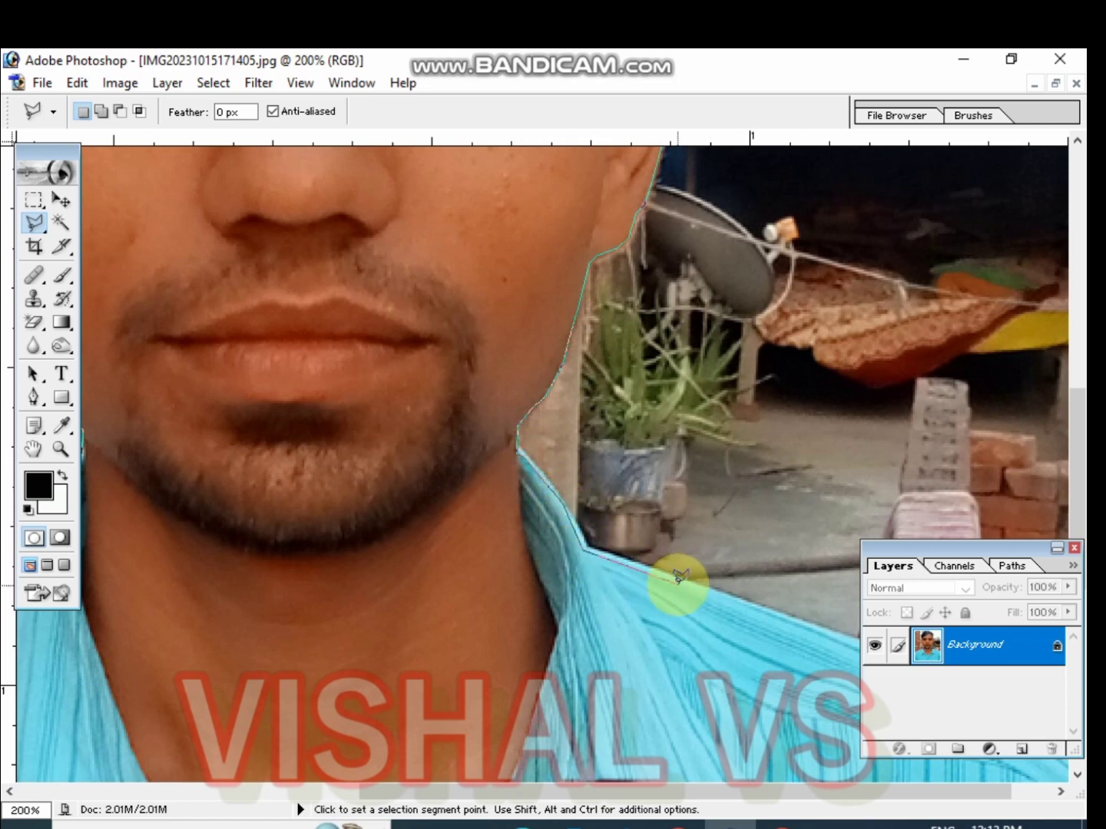
# Trace the lasso outline along the top of the right shoulder
pyautogui.moveTo(680, 576); pyautogui.dragTo(103, 262)
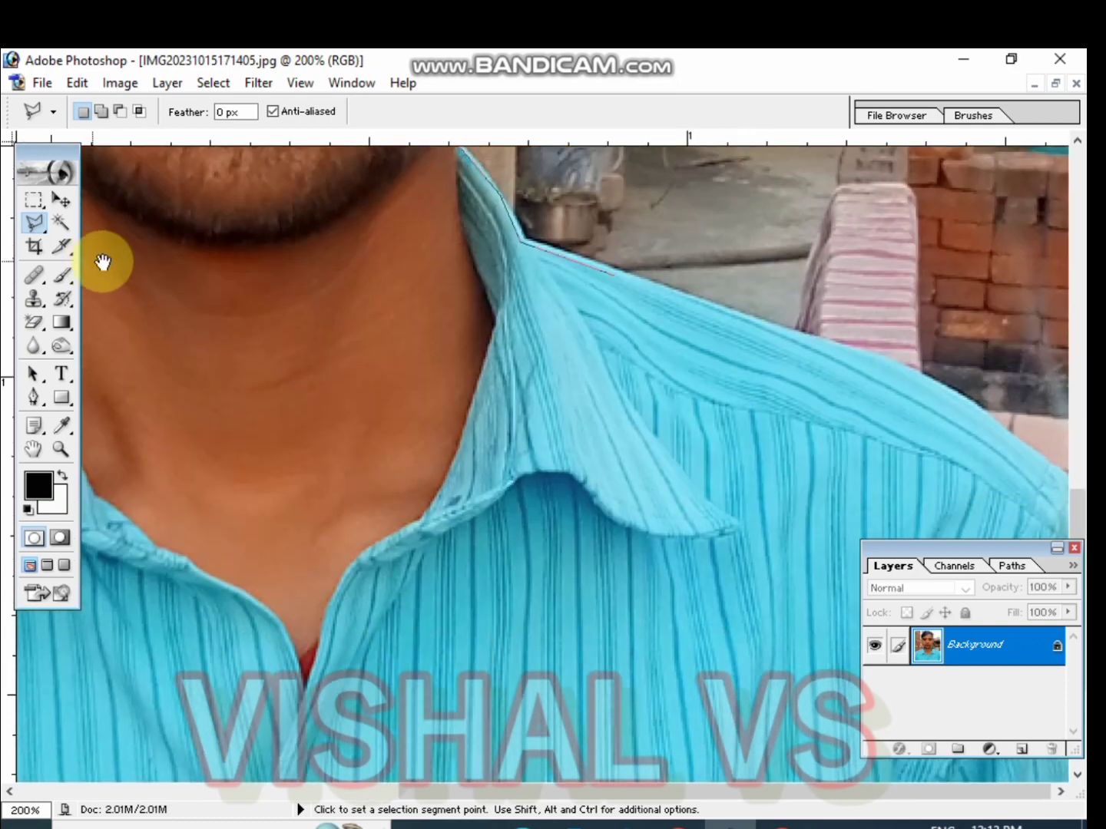
pyautogui.click(835, 346)
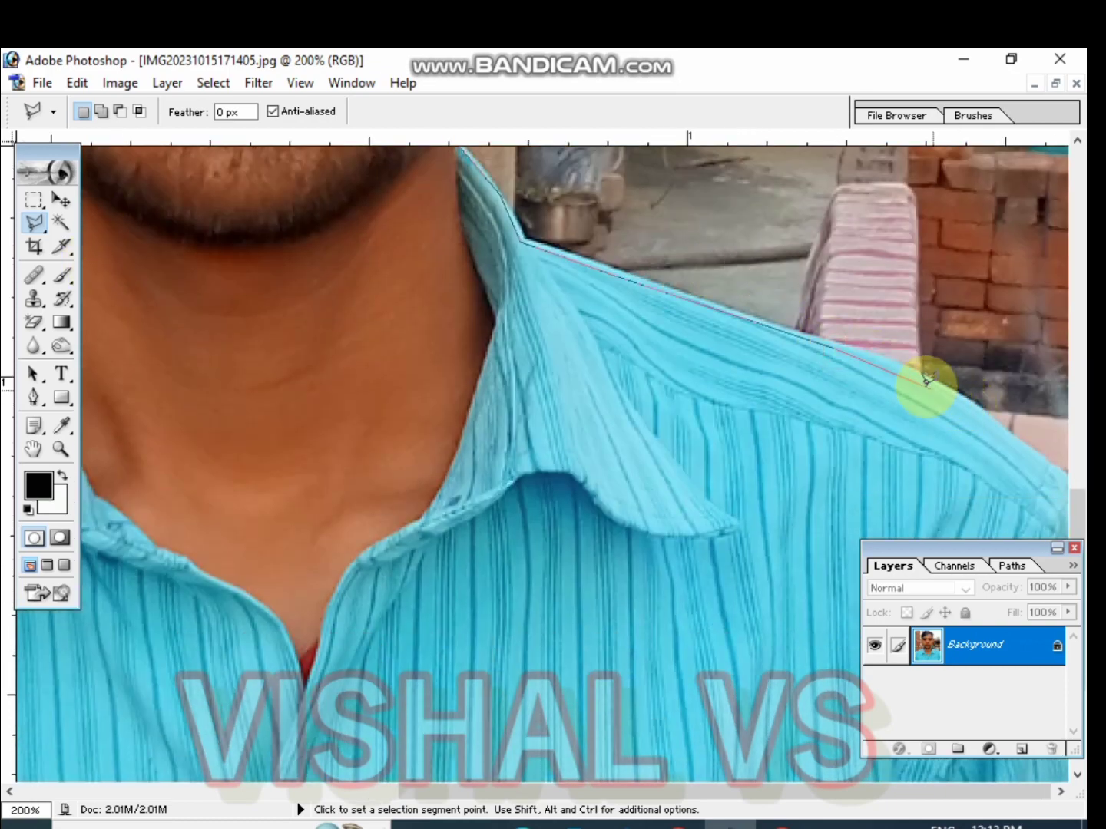
pyautogui.click(900, 366)
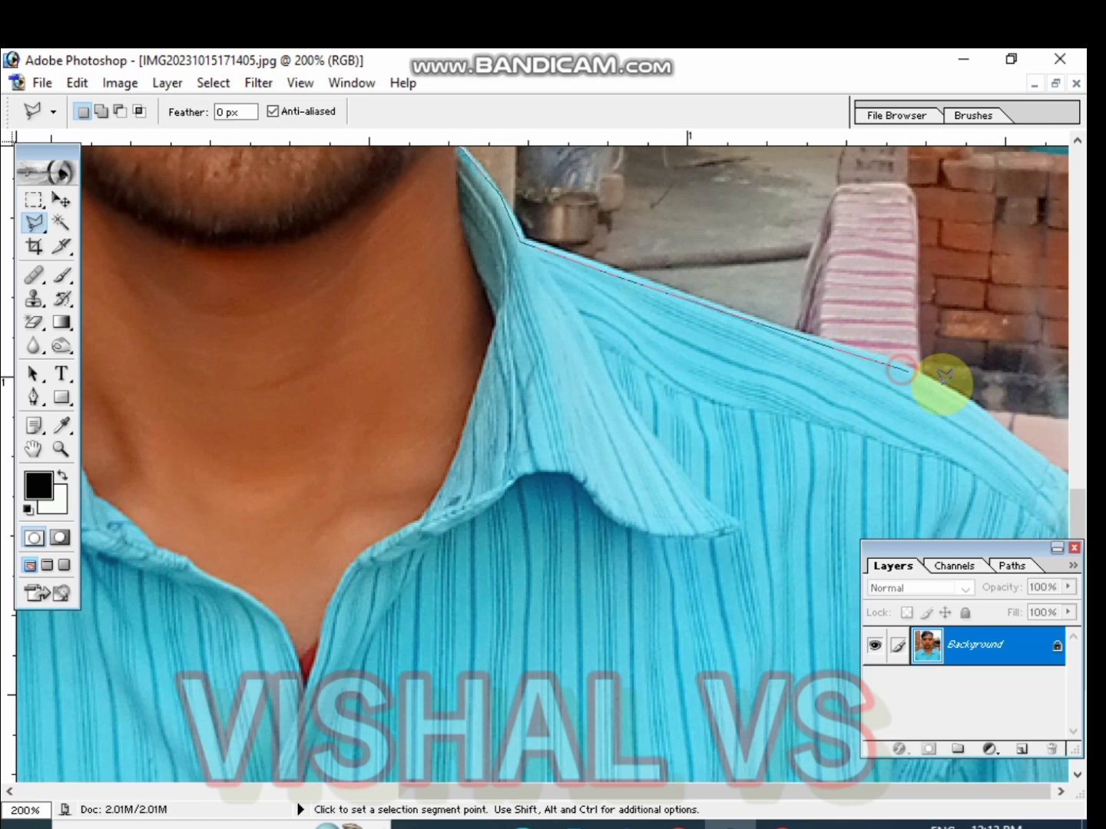
pyautogui.click(989, 413)
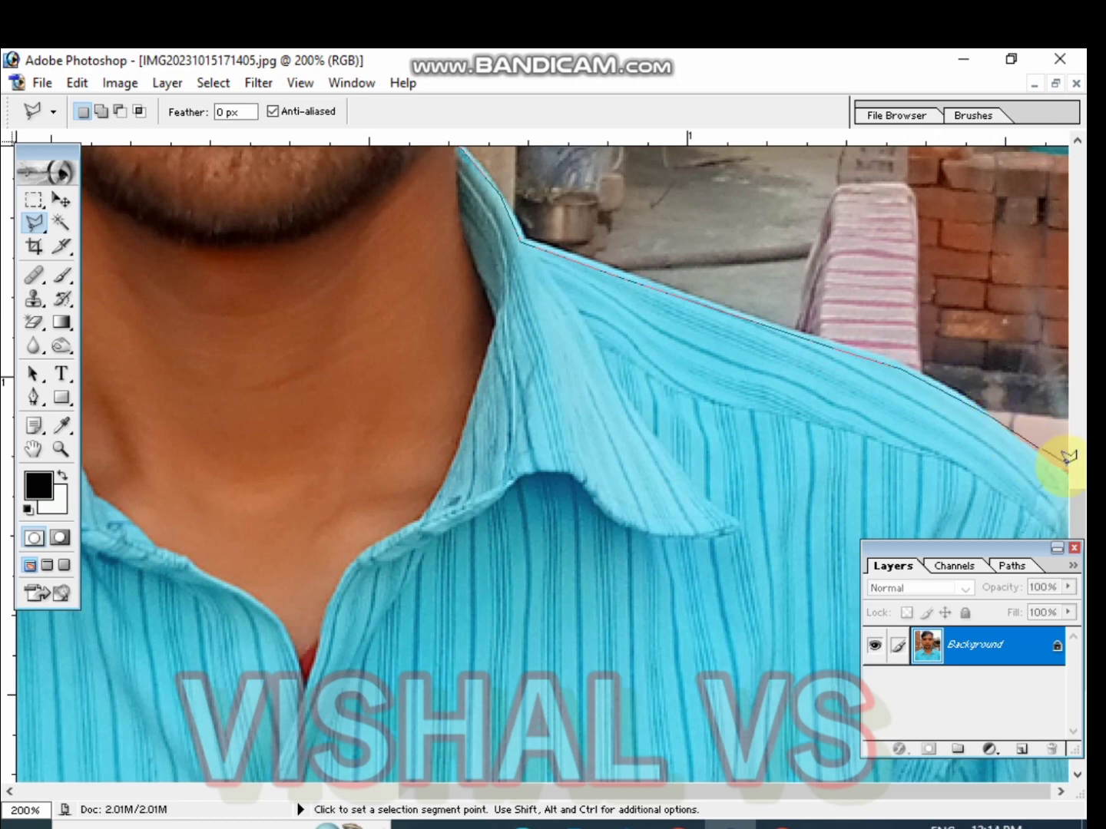
# Close the lasso outline around the canvas outside so the background is enclosed, and delete the selected background
pyautogui.moveTo(1063, 472)
pyautogui.mouseDown()
pyautogui.moveTo(1012, 432)
pyautogui.moveTo(983, 362)
pyautogui.mouseUp()
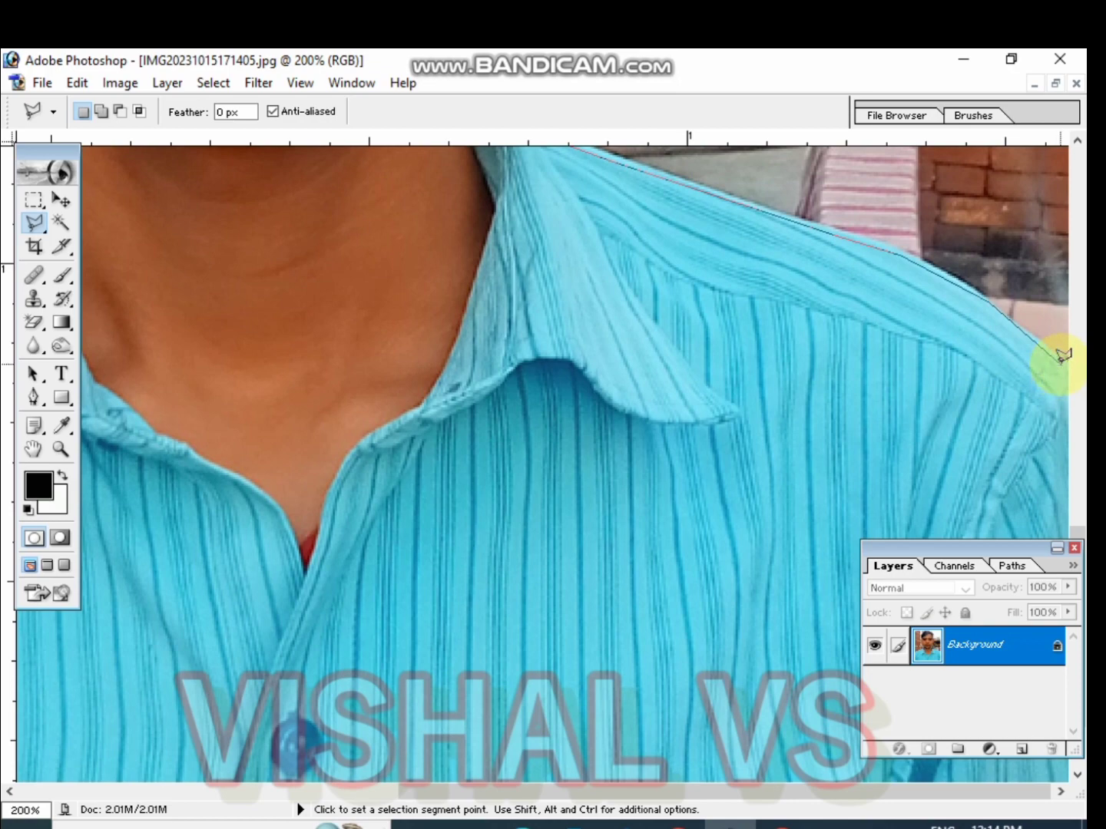
pyautogui.hotkey('ctrl', '-')
pyautogui.hotkey('ctrl', '-')
pyautogui.hotkey('ctrl', '-')
pyautogui.hotkey('ctrl', '-')
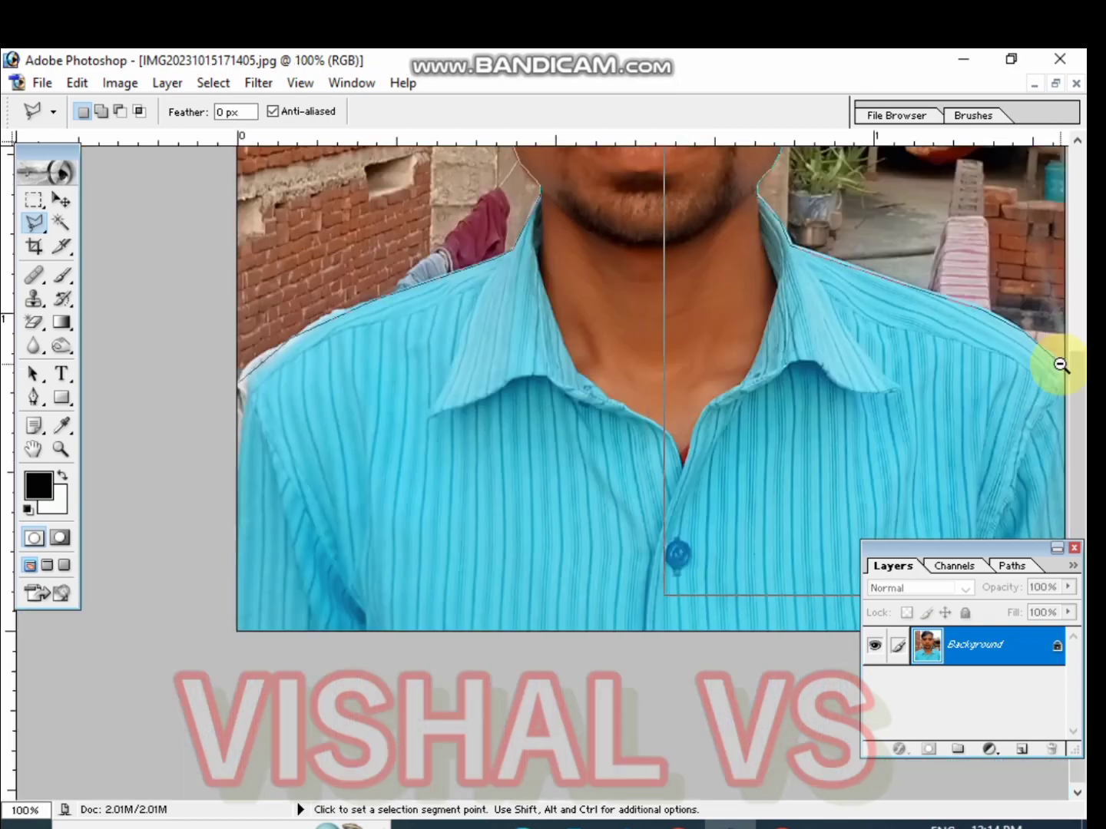
pyautogui.keyDown('ctrl'); pyautogui.keyDown('alt'); pyautogui.click(1061, 365); pyautogui.keyUp('alt'); pyautogui.keyUp('ctrl')
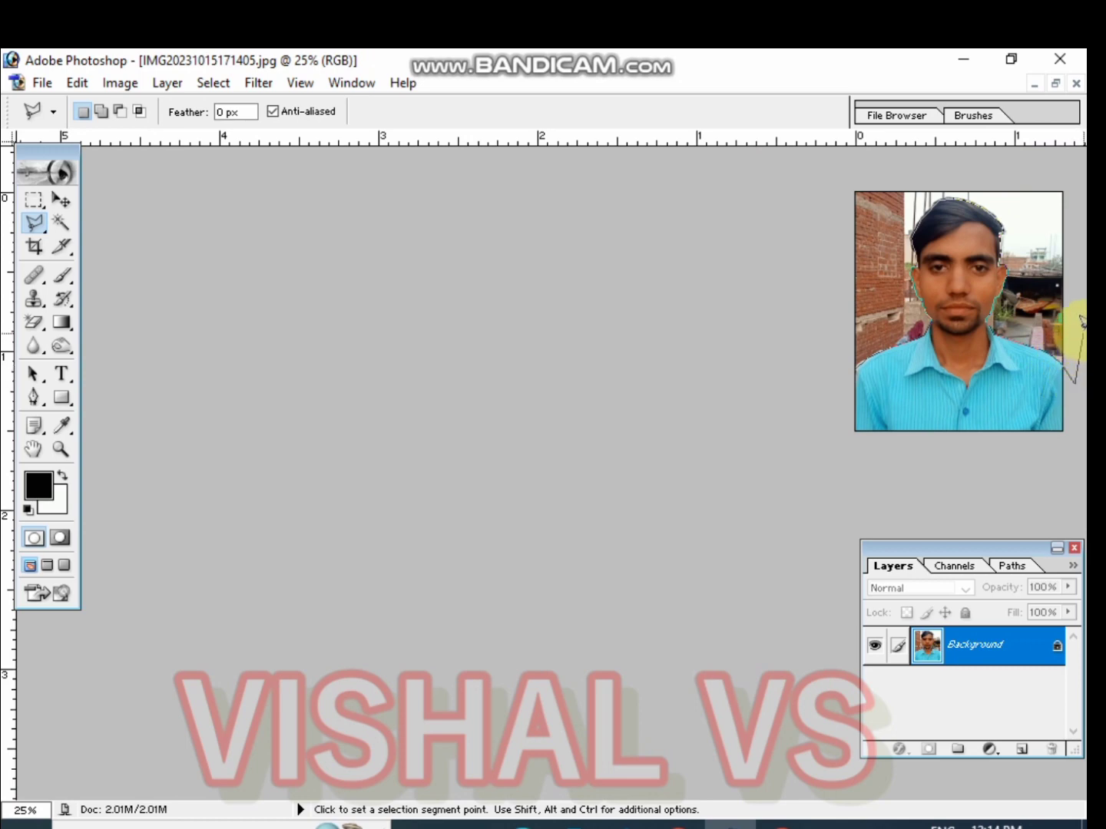
pyautogui.click(1025, 164)
pyautogui.click(805, 180)
pyautogui.click(797, 422)
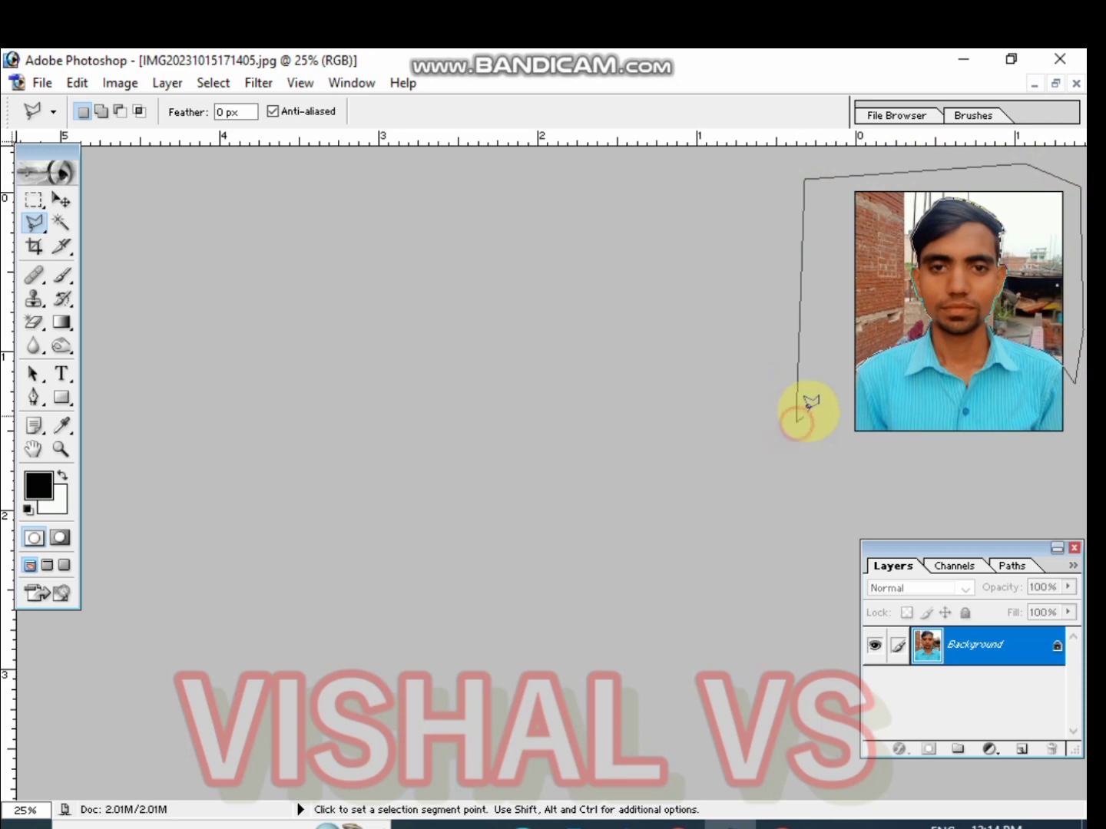
pyautogui.click(859, 365)
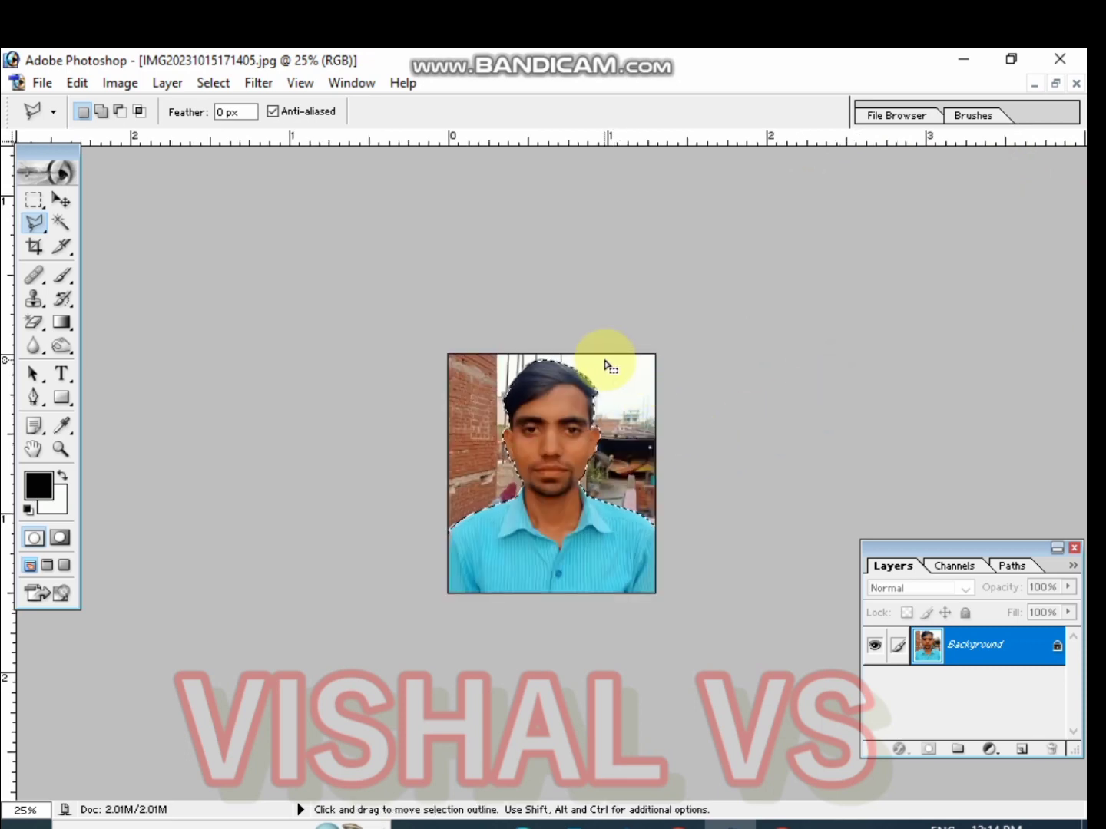
pyautogui.press('Delete')
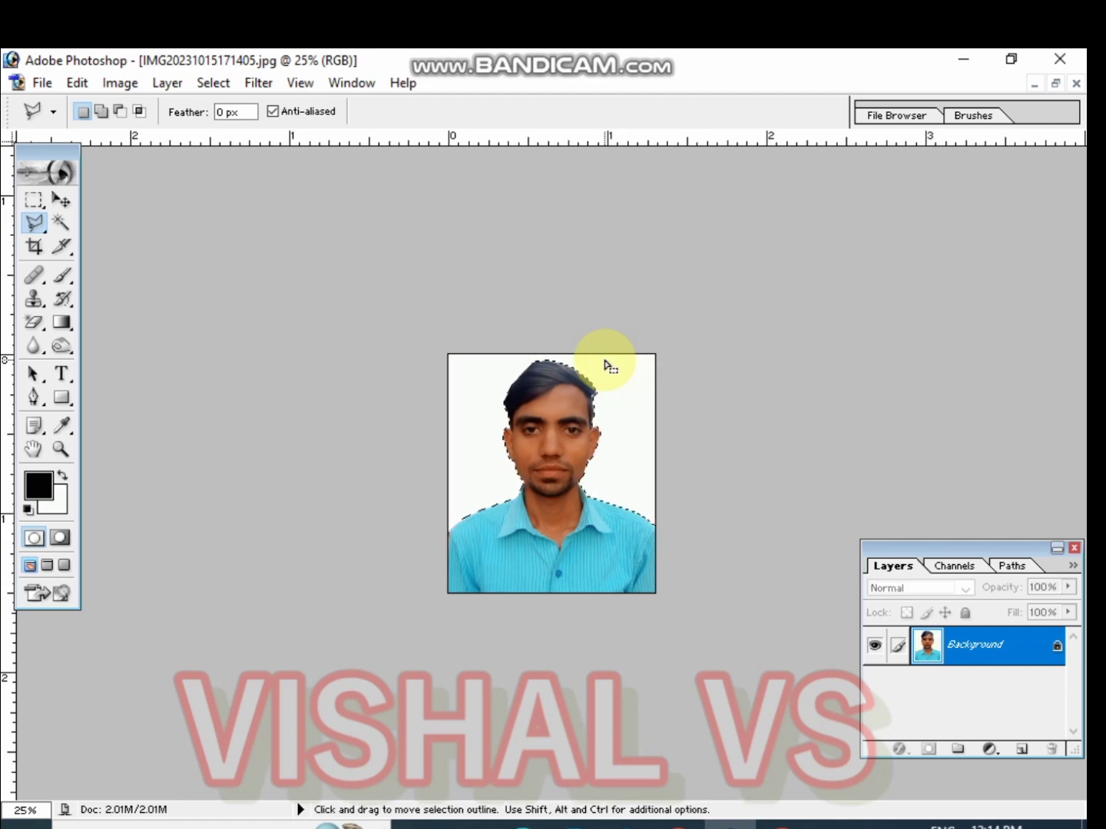
# Set the background colour to a bright green, hex 10E857, in the colour picker
pyautogui.click(50, 508)
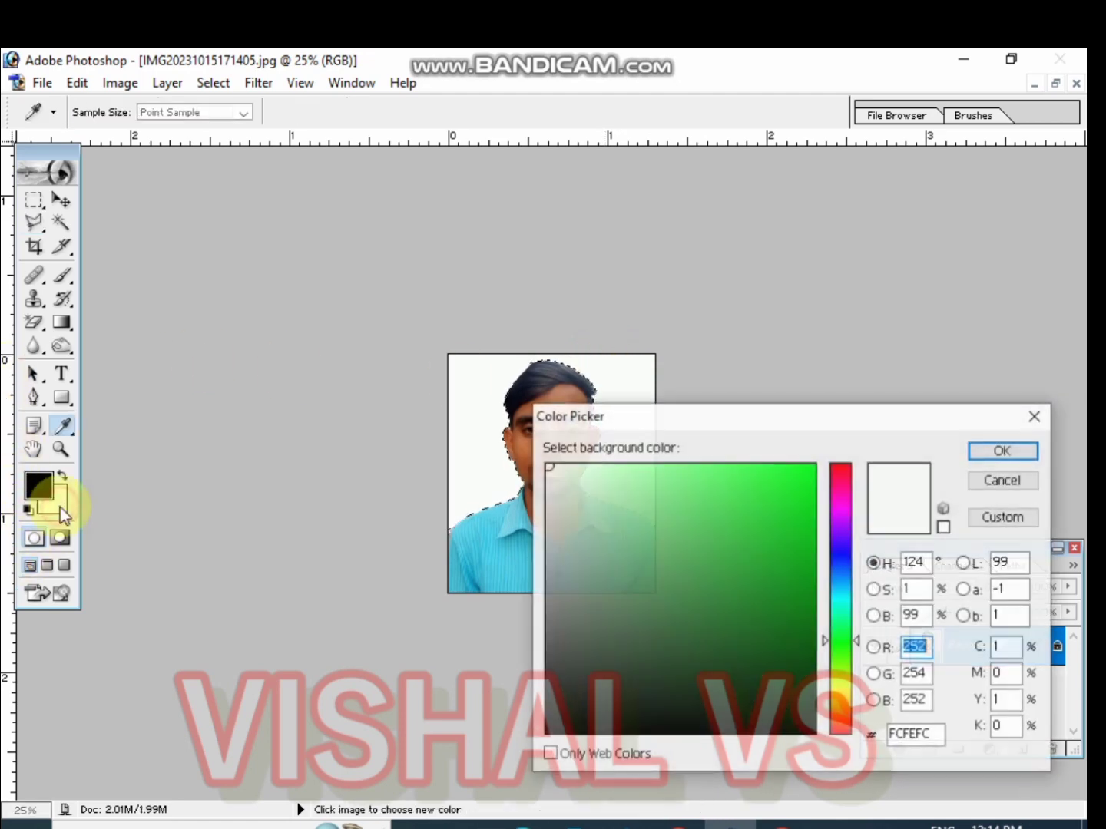
pyautogui.click(843, 560)
pyautogui.moveTo(843, 564); pyautogui.dragTo(858, 491)
pyautogui.click(845, 547)
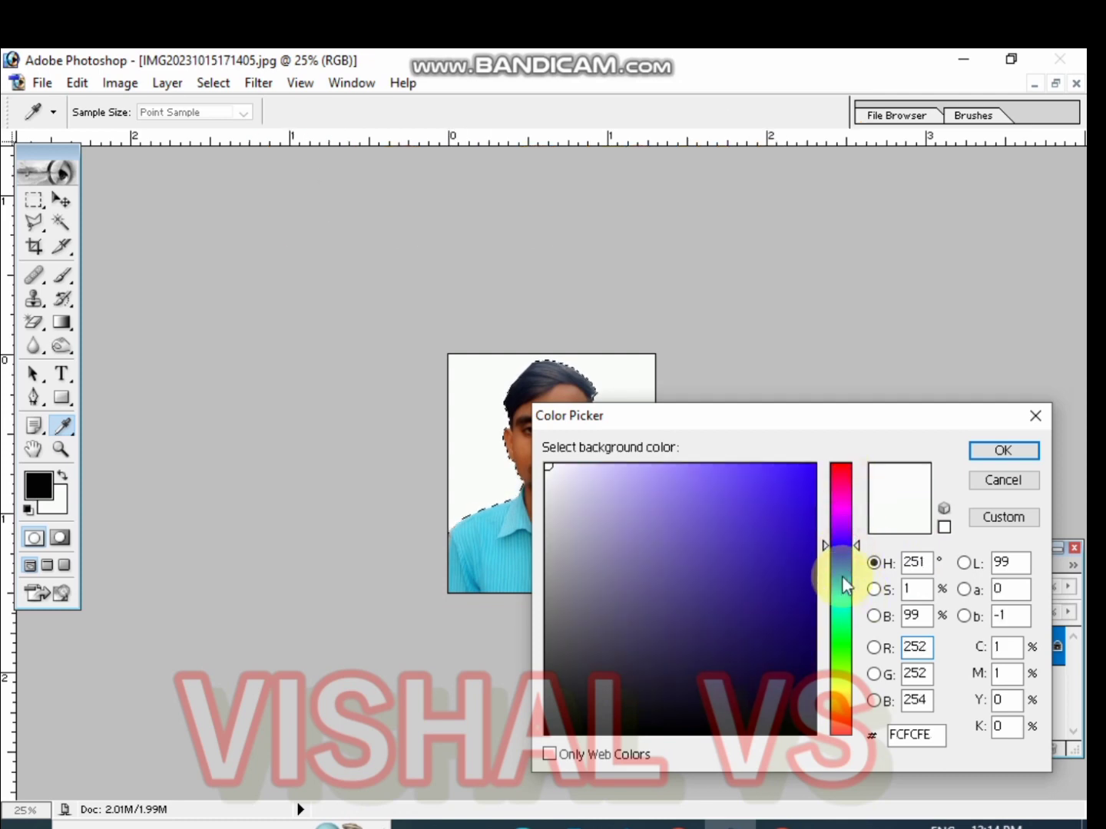
pyautogui.click(843, 577)
pyautogui.click(845, 630)
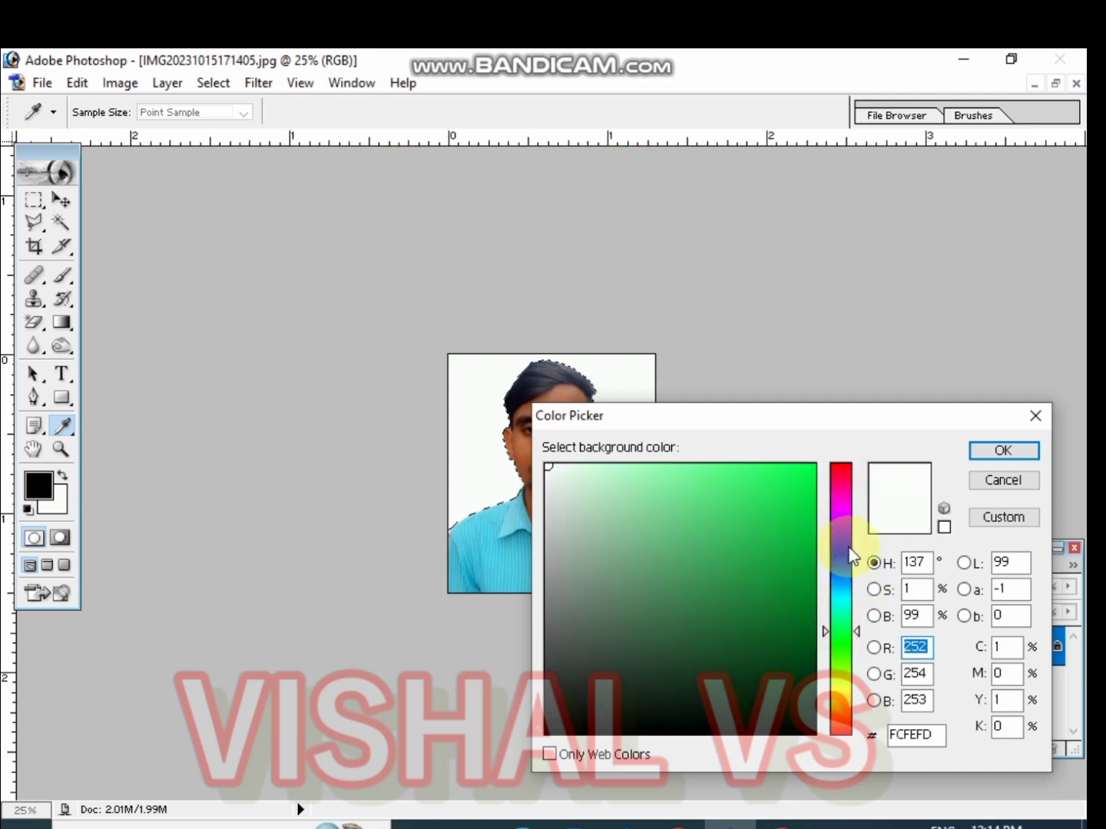
pyautogui.click(842, 546)
pyautogui.click(842, 539)
pyautogui.click(779, 574)
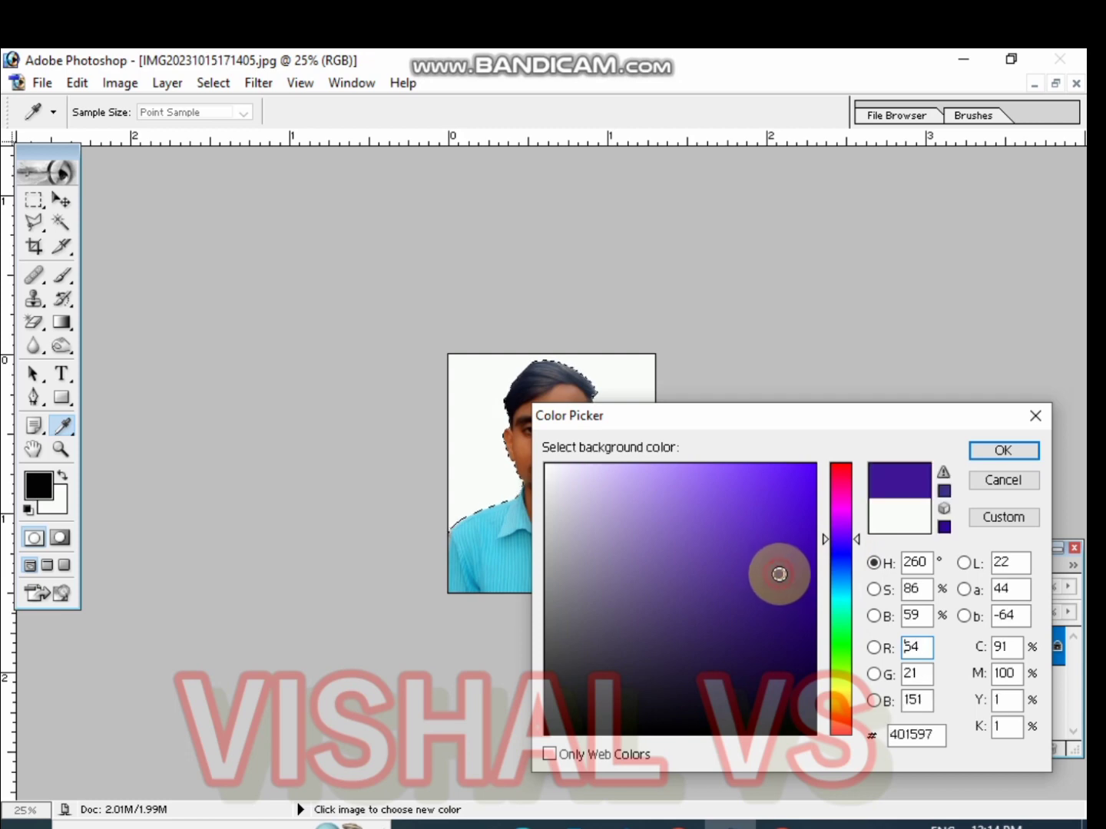
pyautogui.click(840, 646)
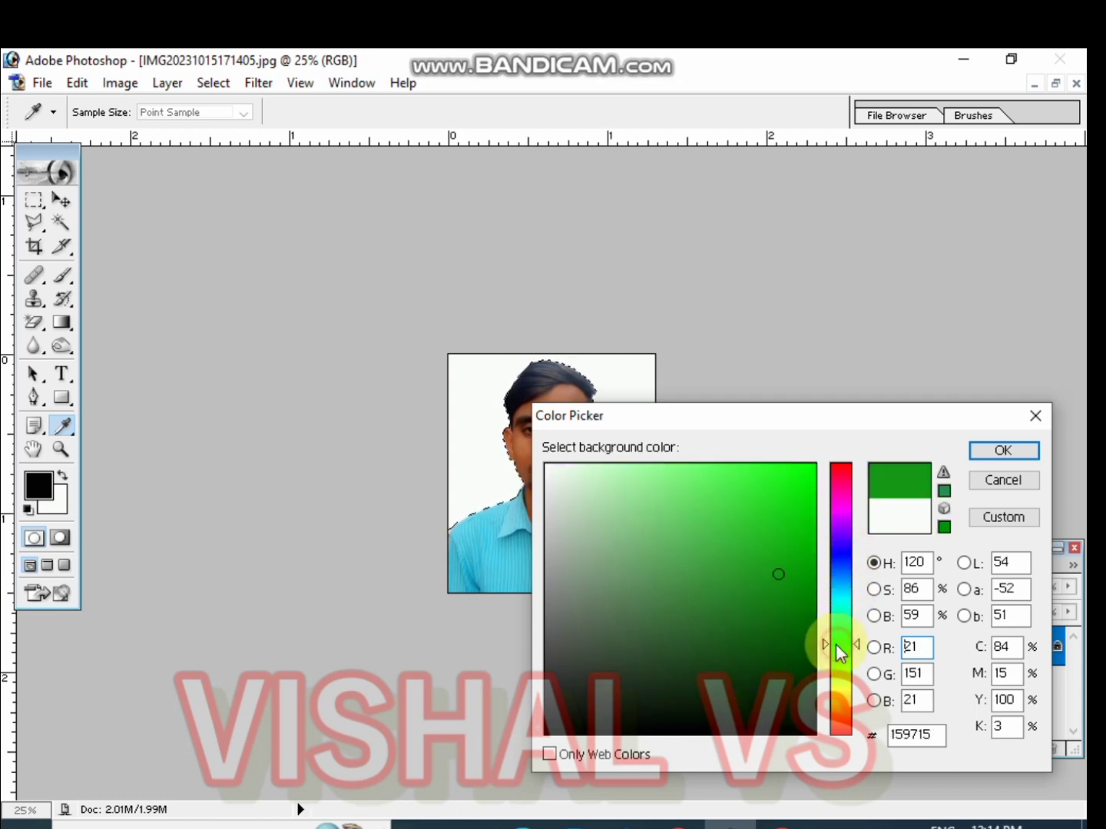
pyautogui.click(836, 601)
pyautogui.click(810, 529)
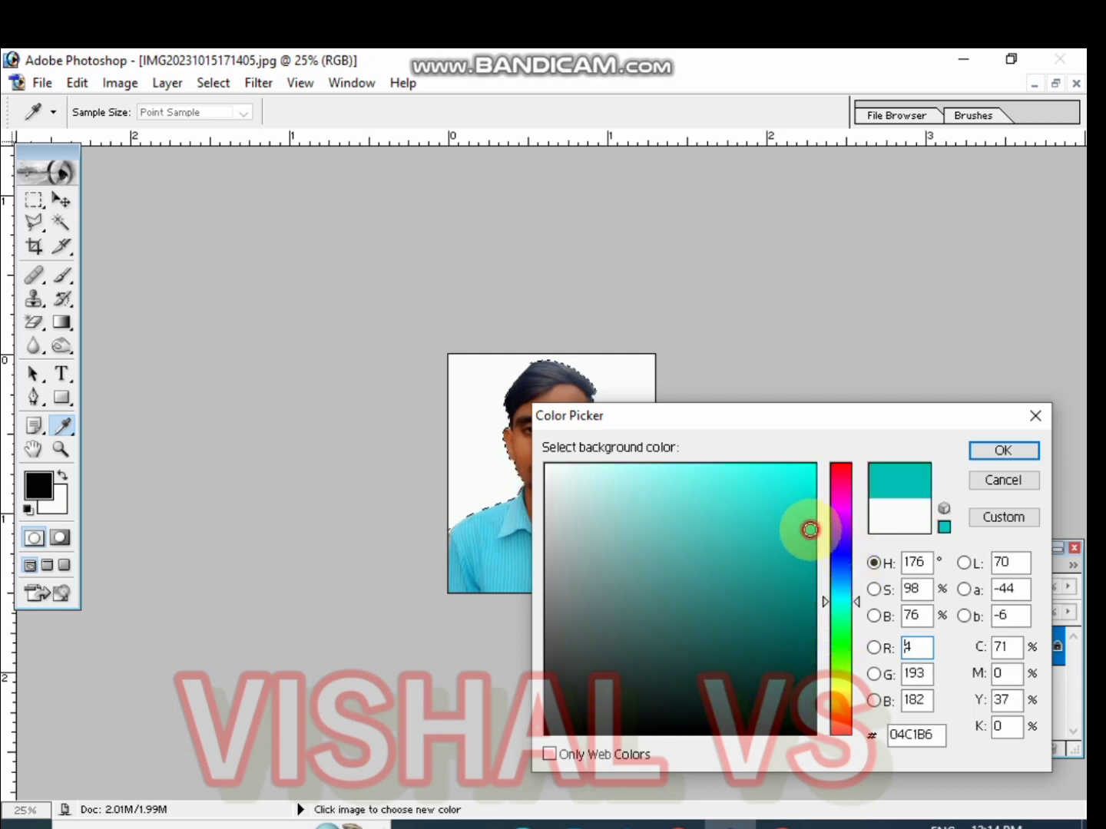
pyautogui.click(839, 631)
pyautogui.click(797, 488)
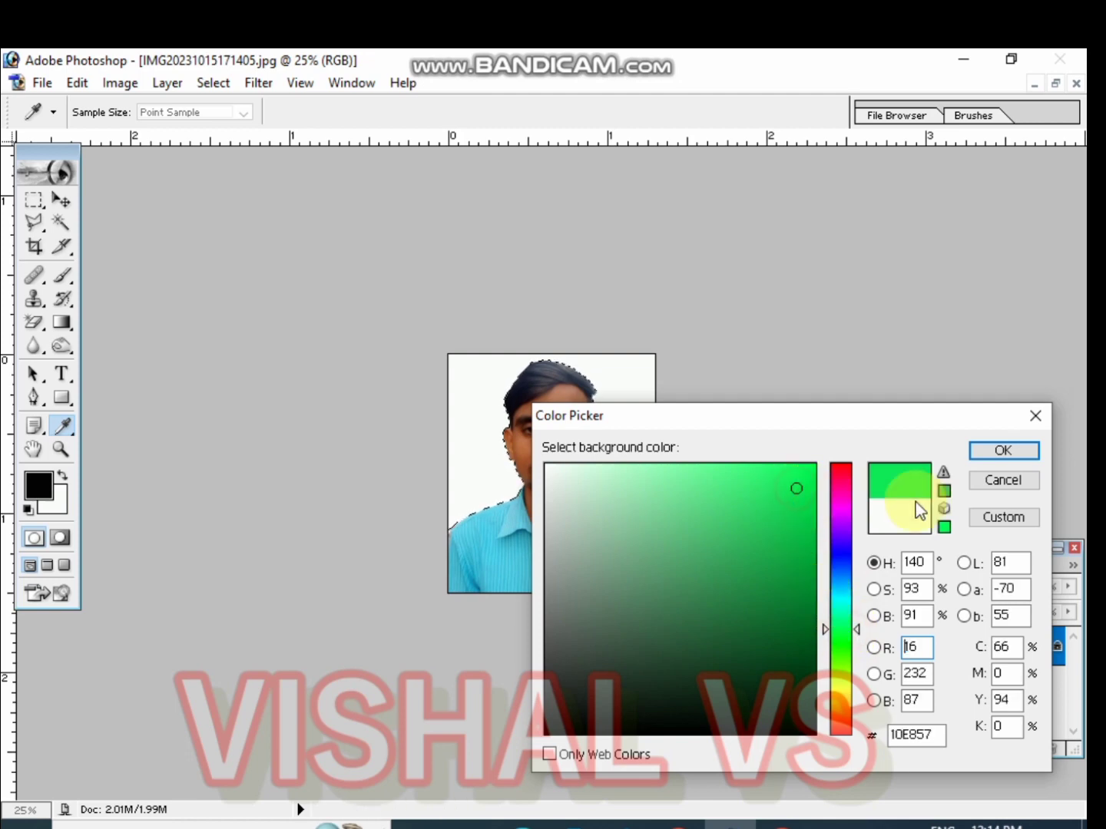
# Confirm the green colour and fill the selected background area with it
pyautogui.click(989, 452)
pyautogui.press('l')
pyautogui.hotkey('ctrl', 'BackSpace')
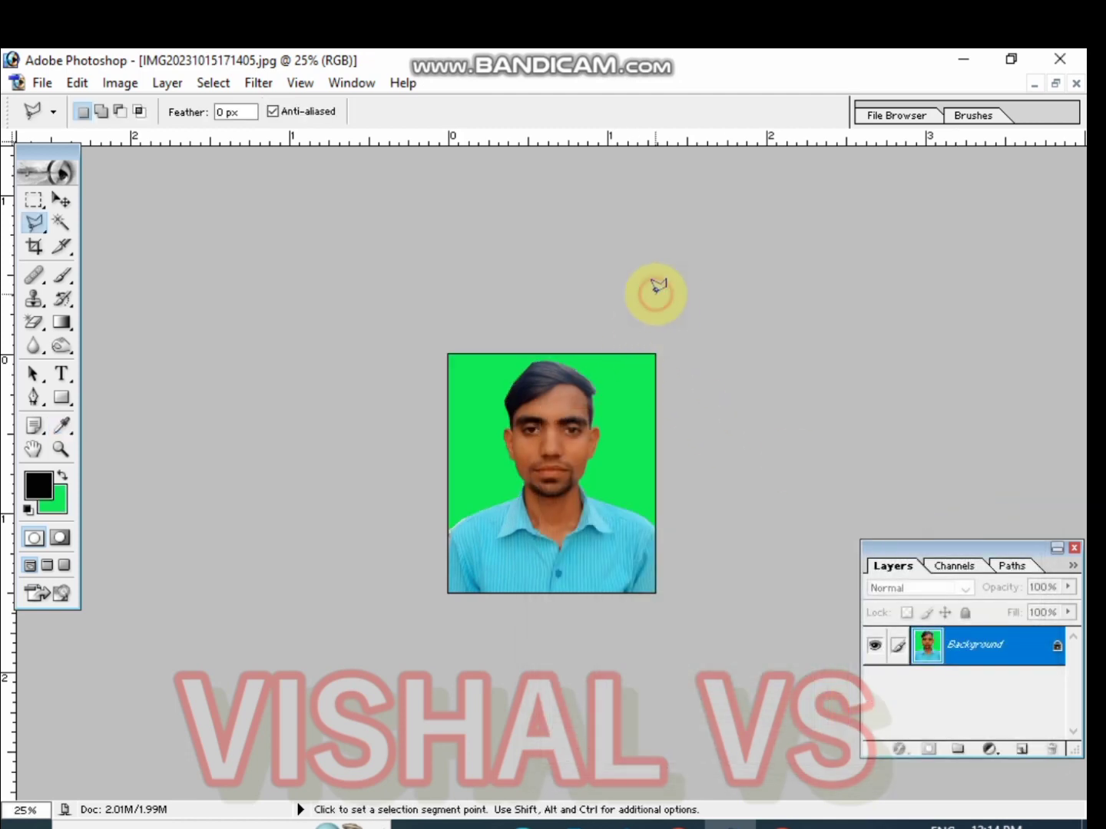
pyautogui.hotkey('ctrl', '+')
pyautogui.hotkey('ctrl', '+')
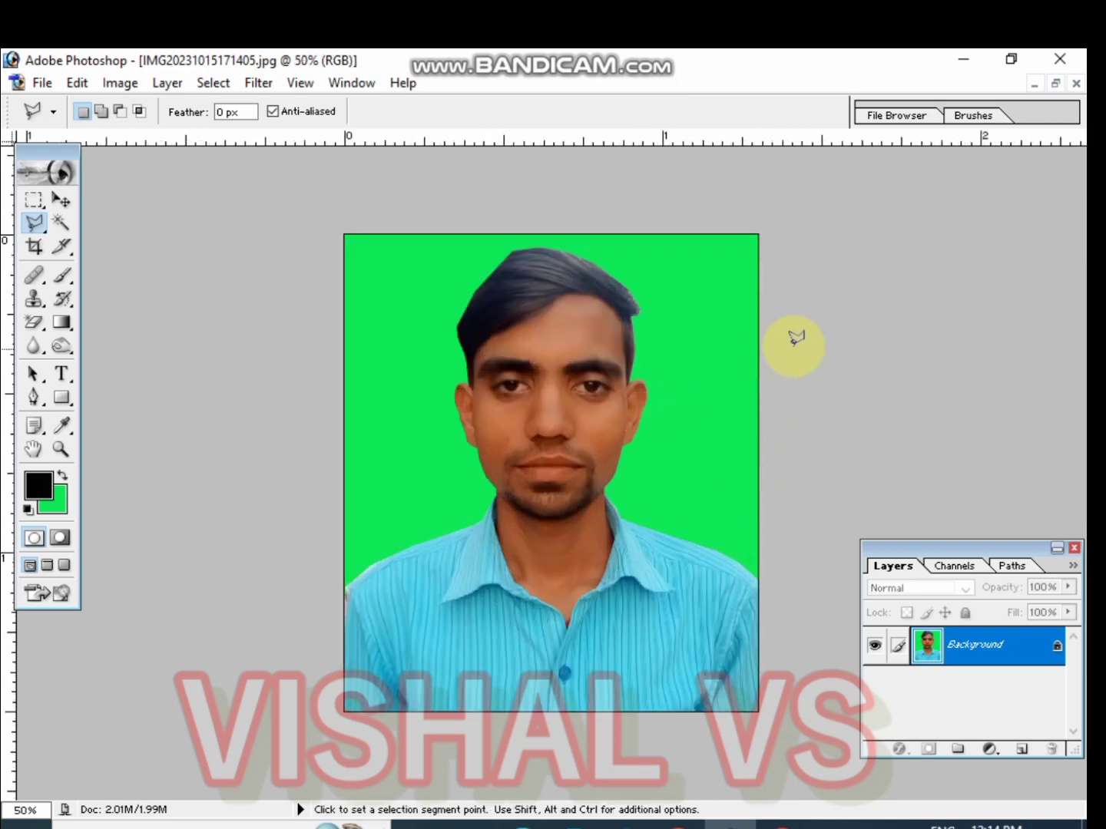
pyautogui.click(50, 201)
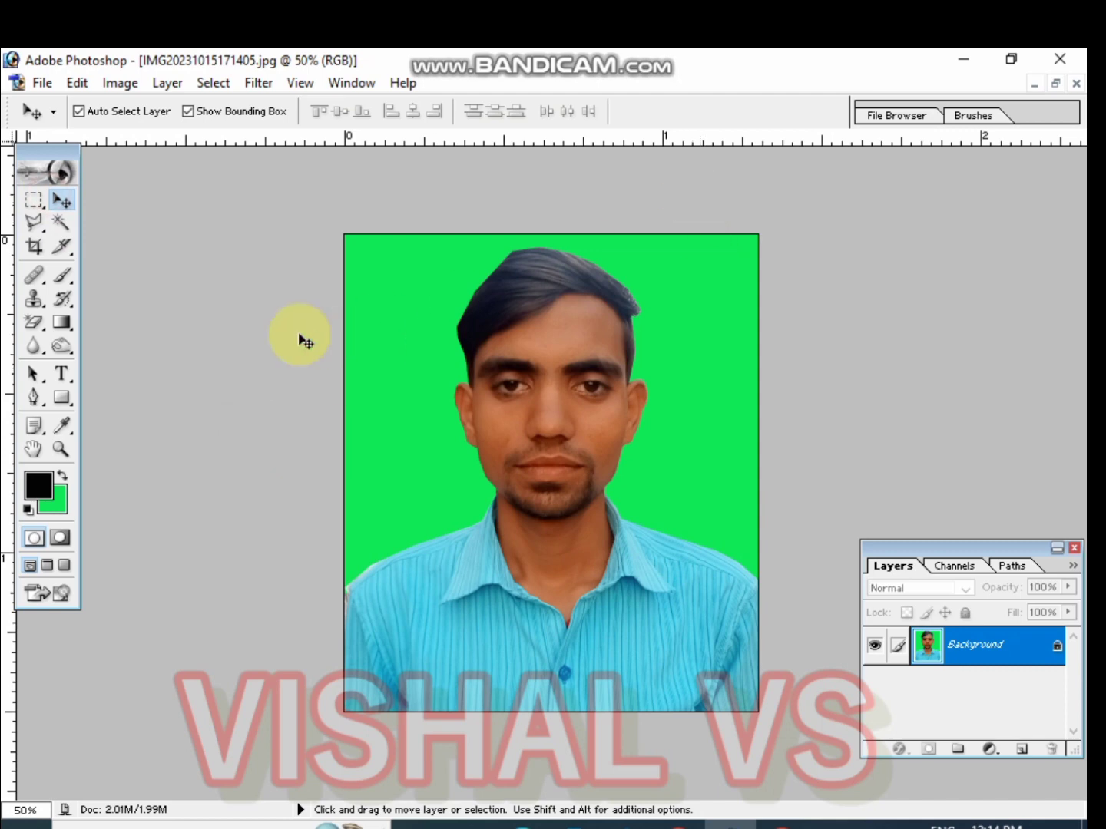
pyautogui.click(60, 223)
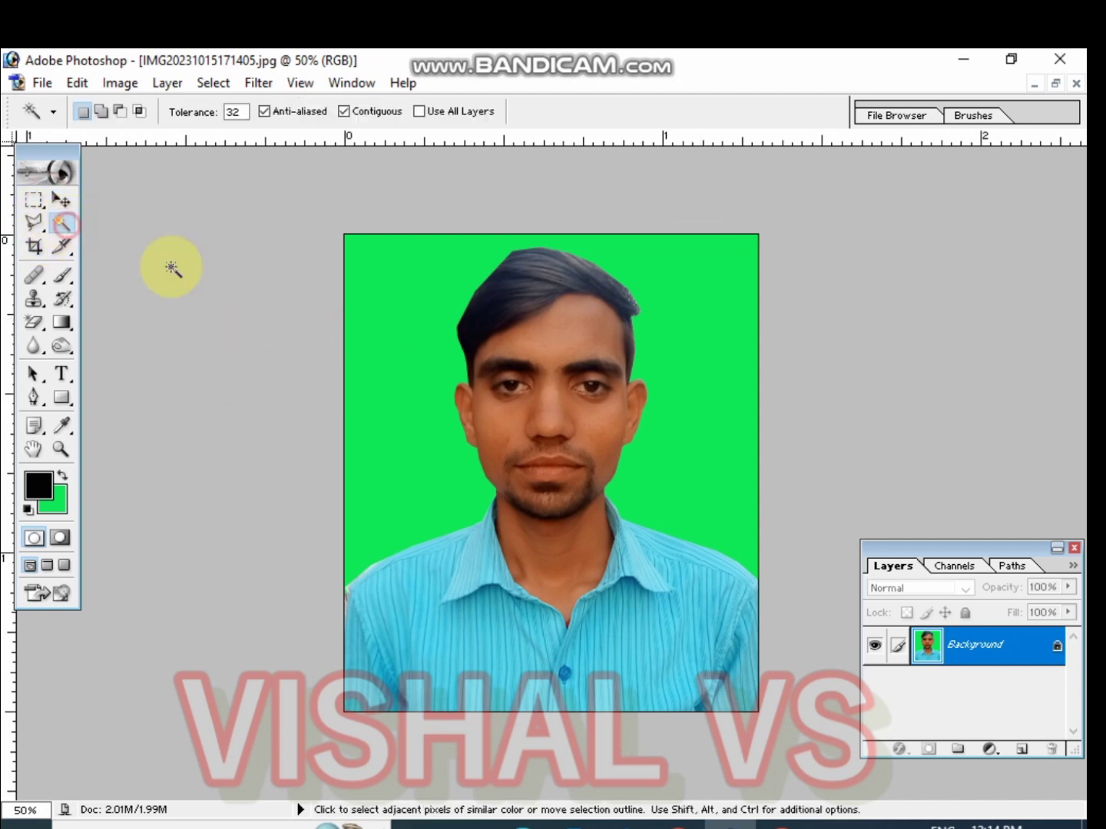
pyautogui.click(380, 297)
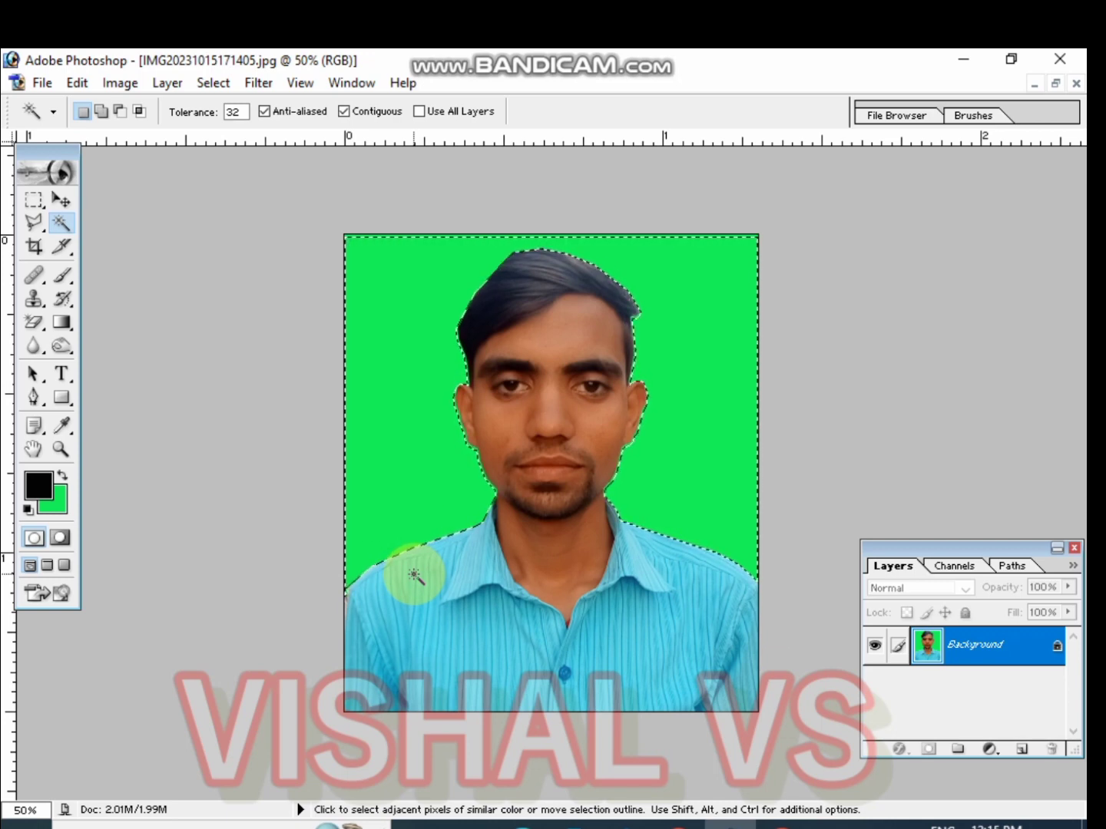
pyautogui.press('Return')
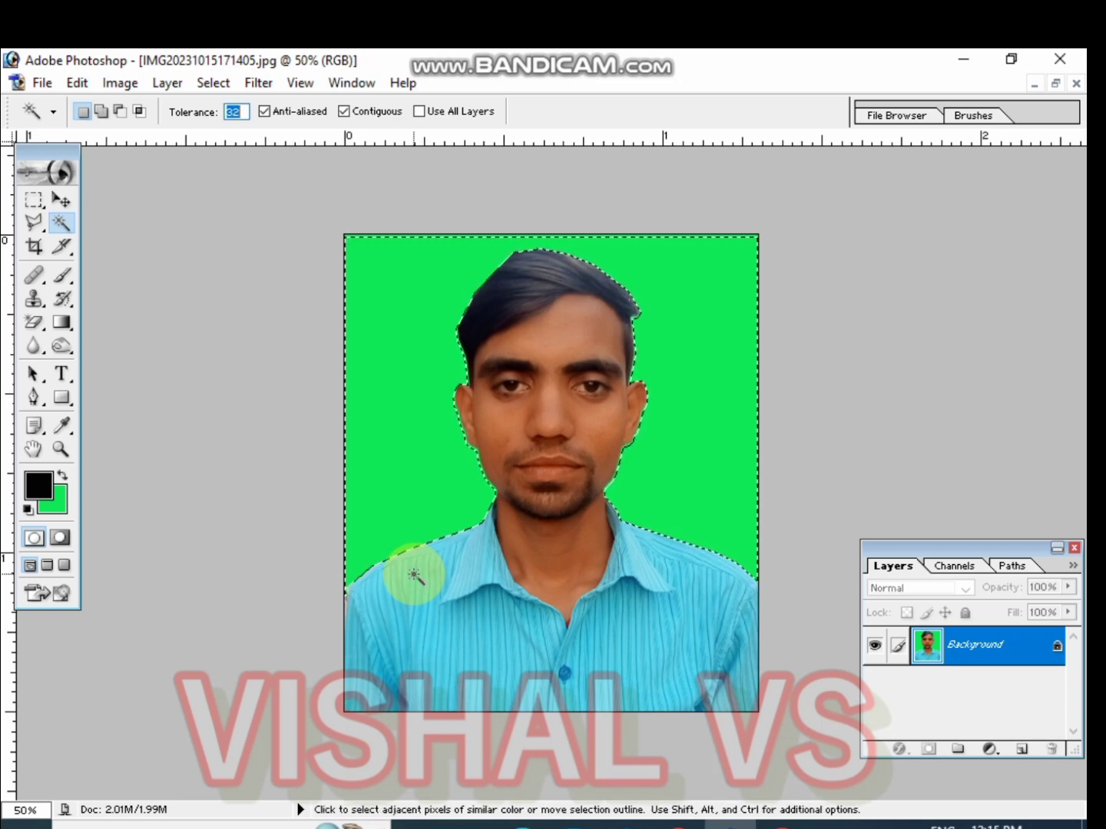
pyautogui.hotkey('ctrl', 'd')
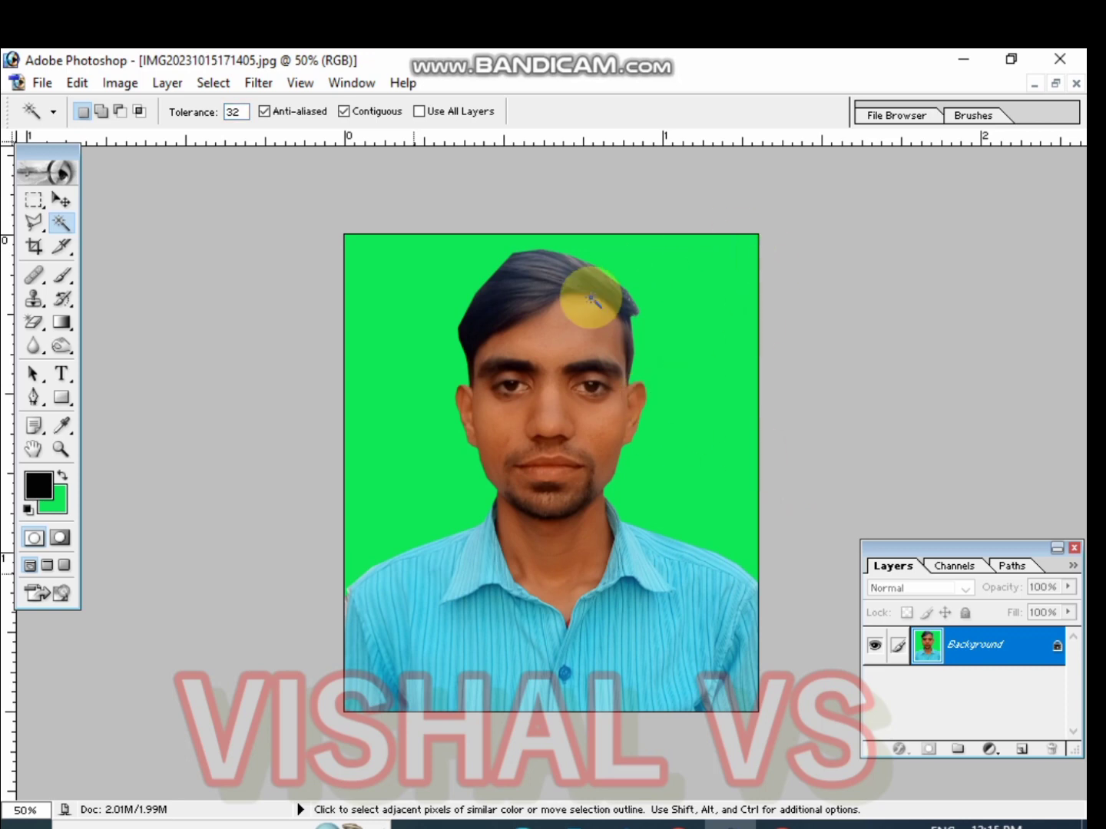
# Select the Blur tool and examine the face, hair and shoulder edges at close zoom
pyautogui.click(38, 350)
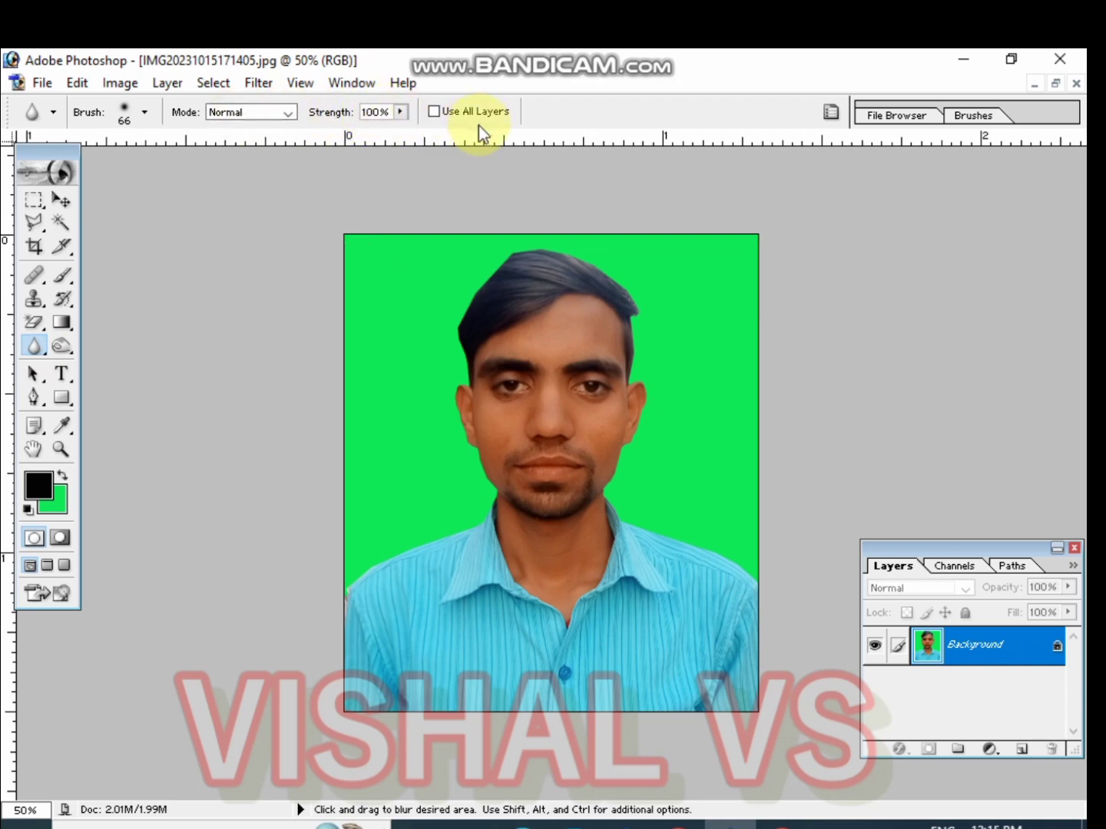
pyautogui.hotkey('ctrl', '+')
pyautogui.hotkey('ctrl', '+')
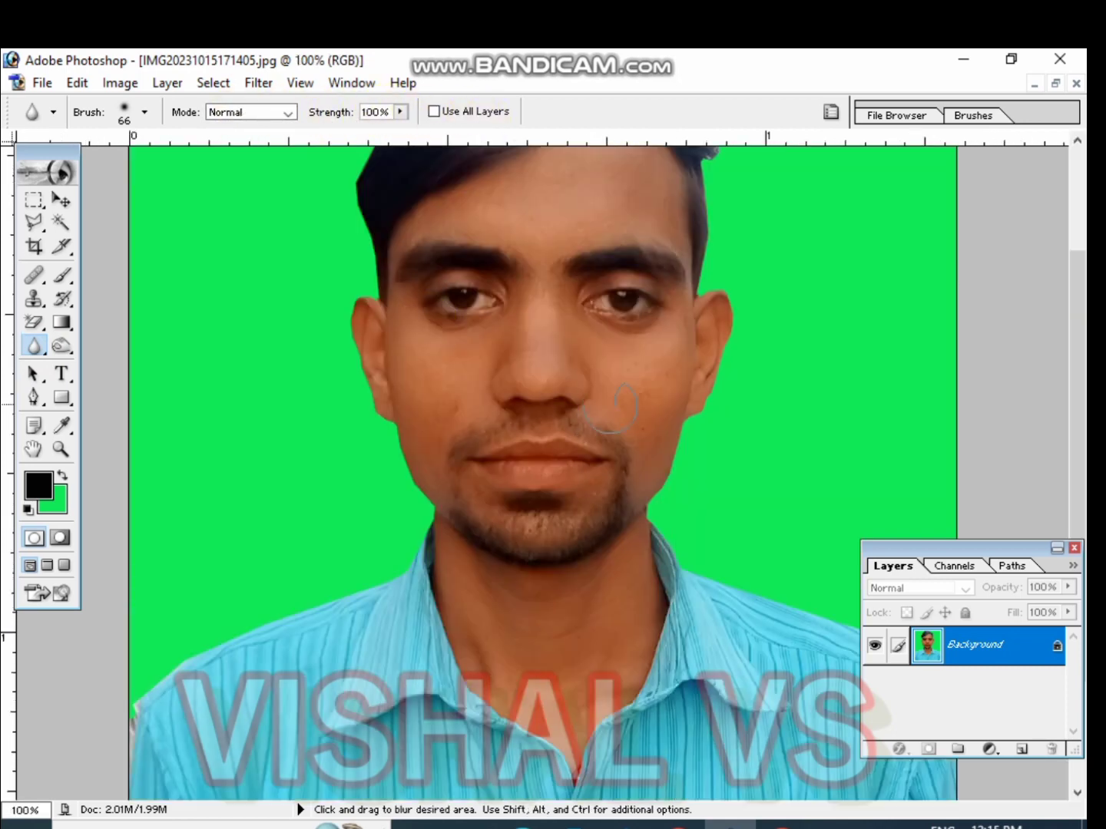
pyautogui.press('space')
pyautogui.moveTo(695, 404); pyautogui.dragTo(415, 424)
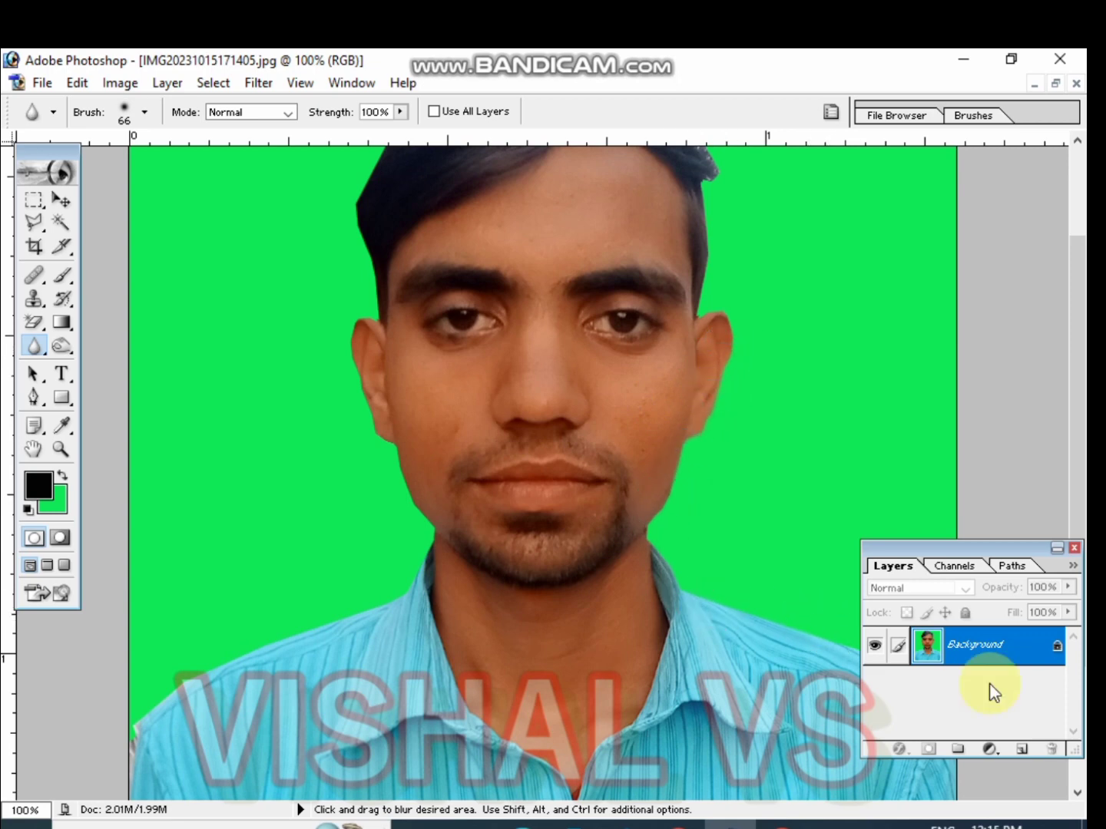
pyautogui.scroll(3, 723, 277)
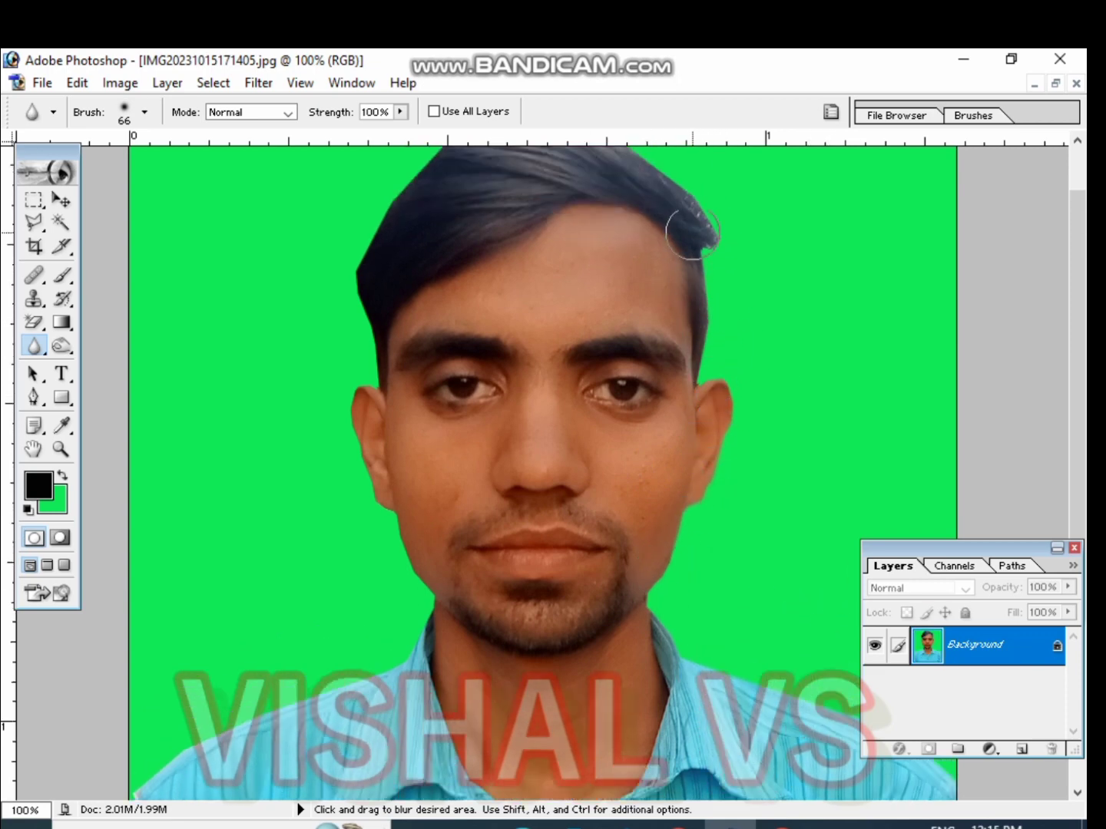
pyautogui.scroll(3, 709, 236)
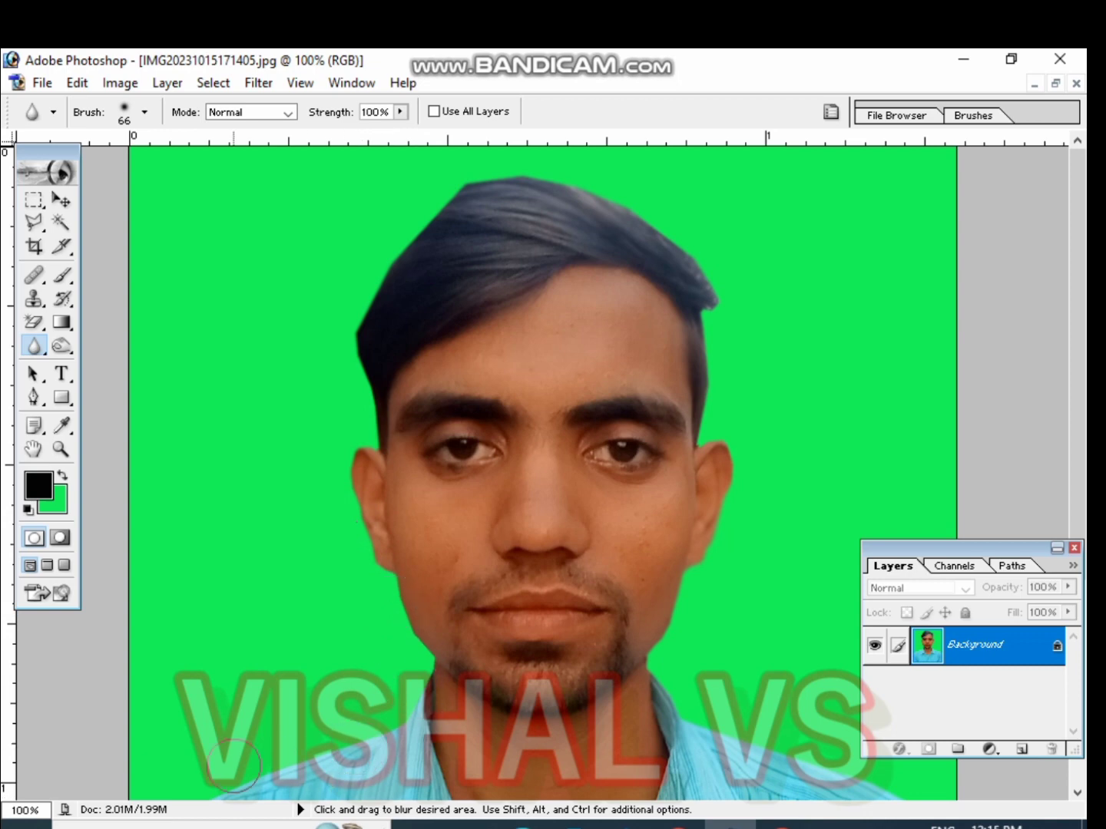
pyautogui.press('space')
pyautogui.moveTo(311, 684)
pyautogui.mouseDown()
pyautogui.moveTo(515, 479)
pyautogui.moveTo(505, 450)
pyautogui.mouseUp()
pyautogui.moveTo(380, 470)
pyautogui.mouseDown()
pyautogui.moveTo(193, 564)
pyautogui.moveTo(140, 608)
pyautogui.moveTo(128, 661)
pyautogui.mouseUp()
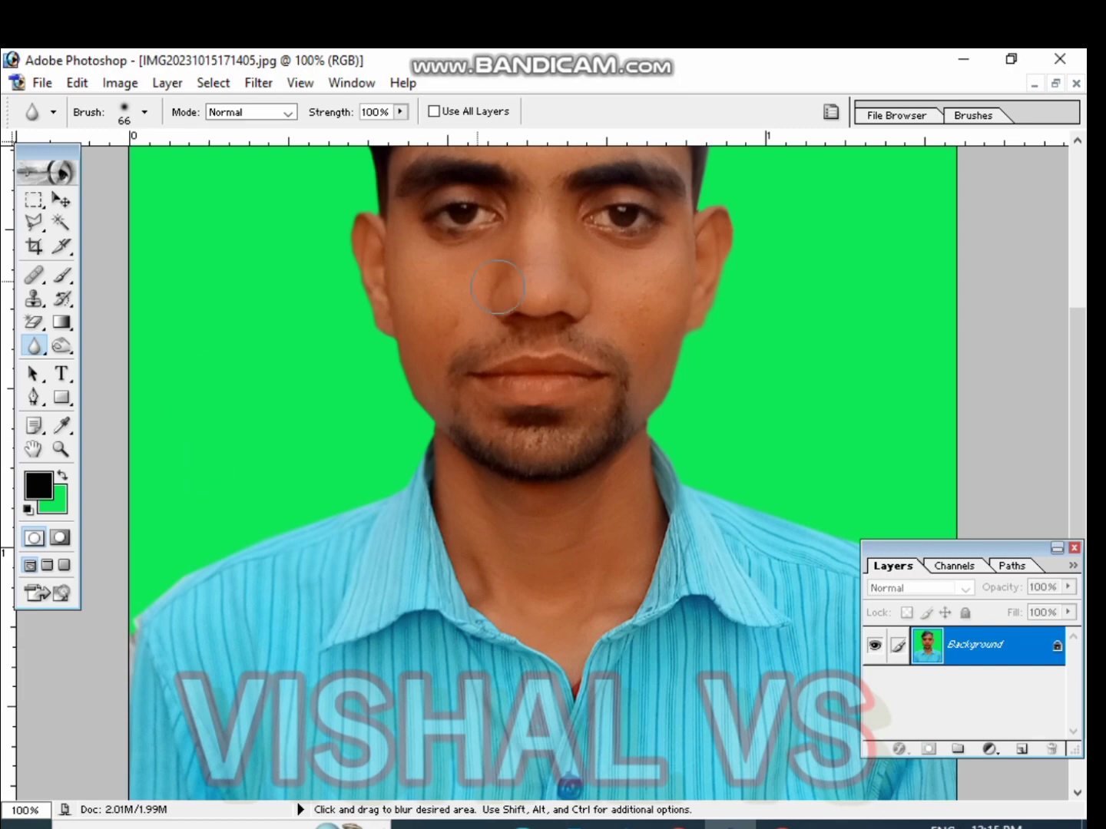
pyautogui.press('space')
pyautogui.moveTo(477, 400); pyautogui.dragTo(522, 635)
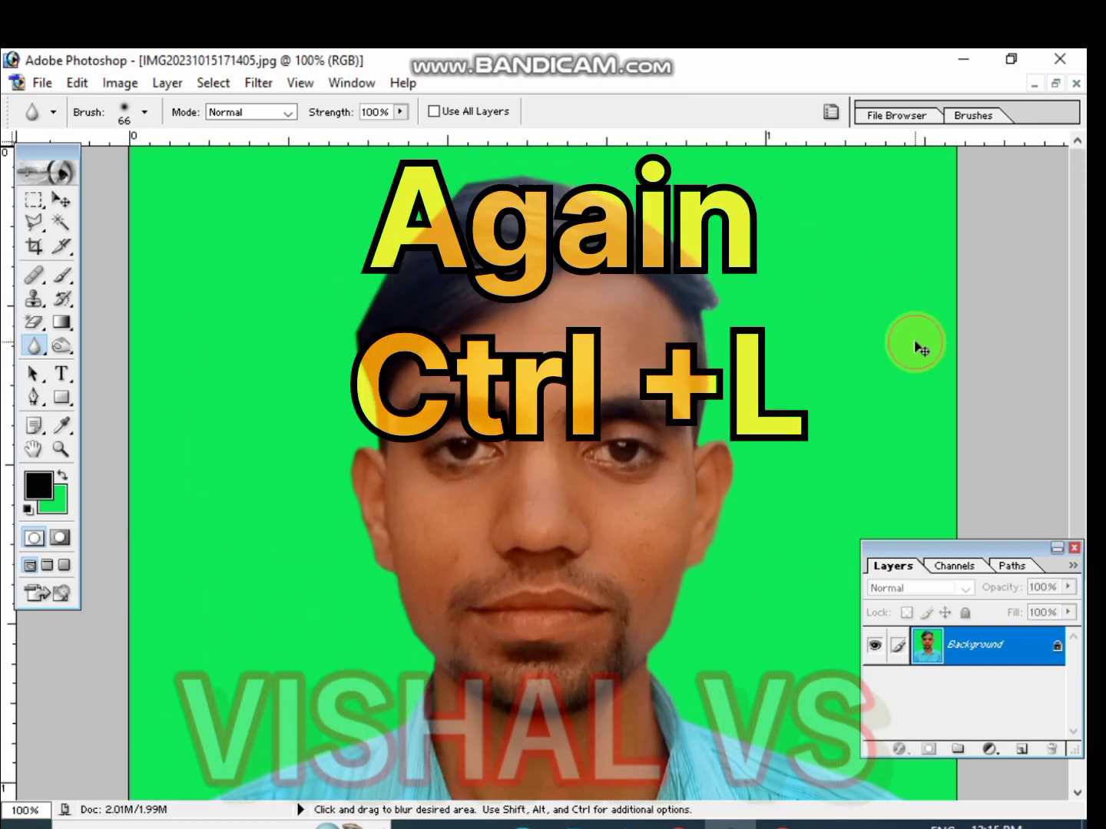
# Brighten the photo with Levels, setting the midtone input level to 1.63
pyautogui.hotkey('ctrl', '-')
pyautogui.hotkey('ctrl', '-')
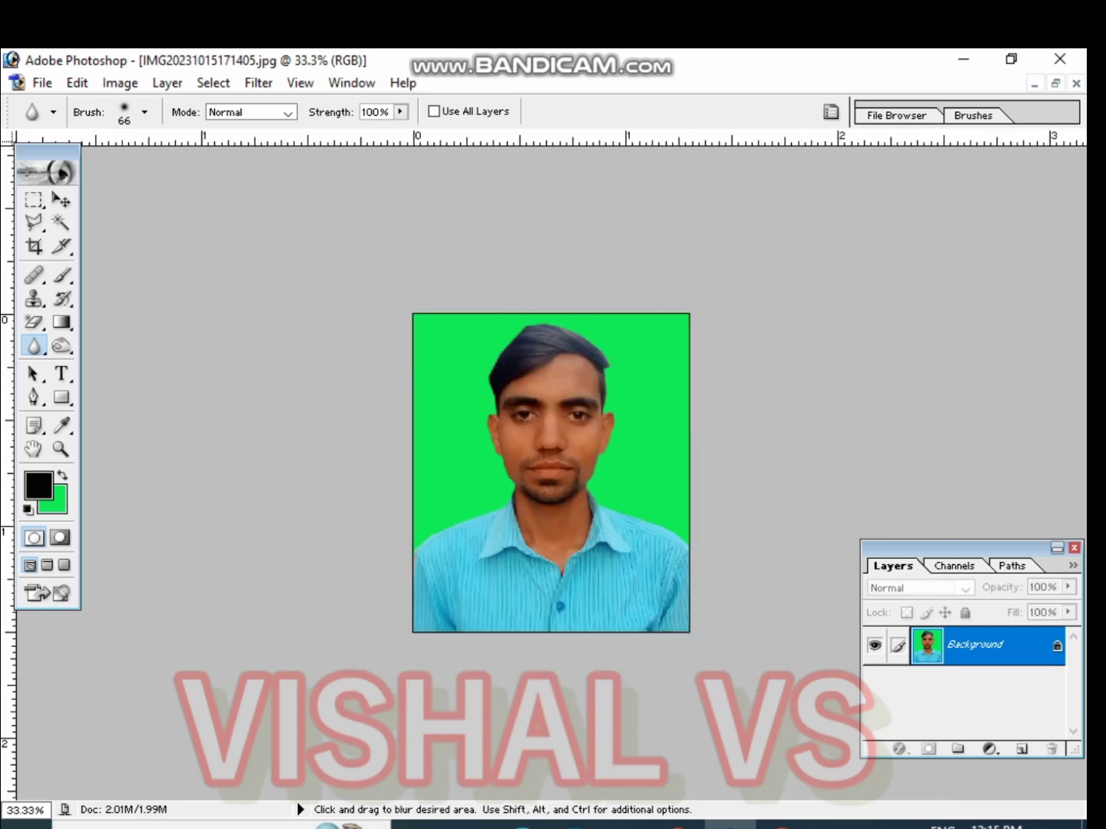
pyautogui.click(612, 380)
pyautogui.hotkey('ctrl', '+')
pyautogui.hotkey('ctrl', '+')
pyautogui.hotkey('ctrl', '+')
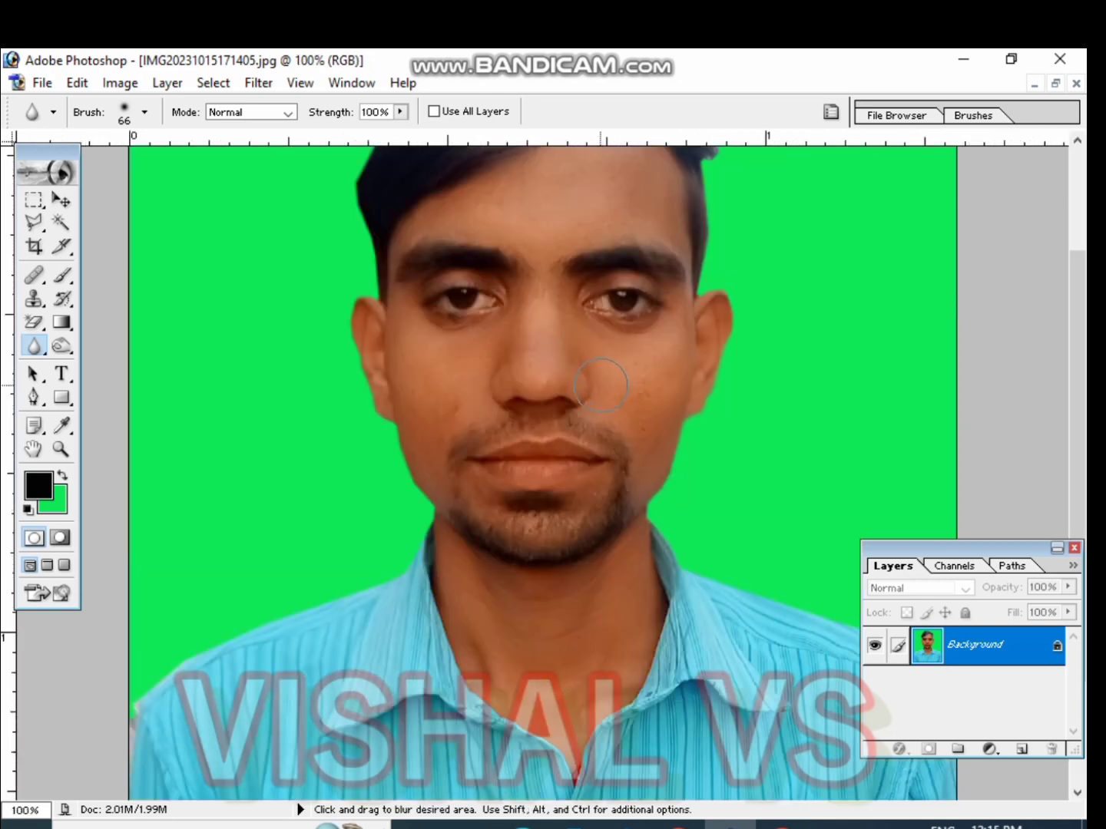
pyautogui.press('space')
pyautogui.moveTo(601, 384); pyautogui.dragTo(610, 518)
pyautogui.keyDown('ctrl'); pyautogui.click(610, 518); pyautogui.keyUp('ctrl')
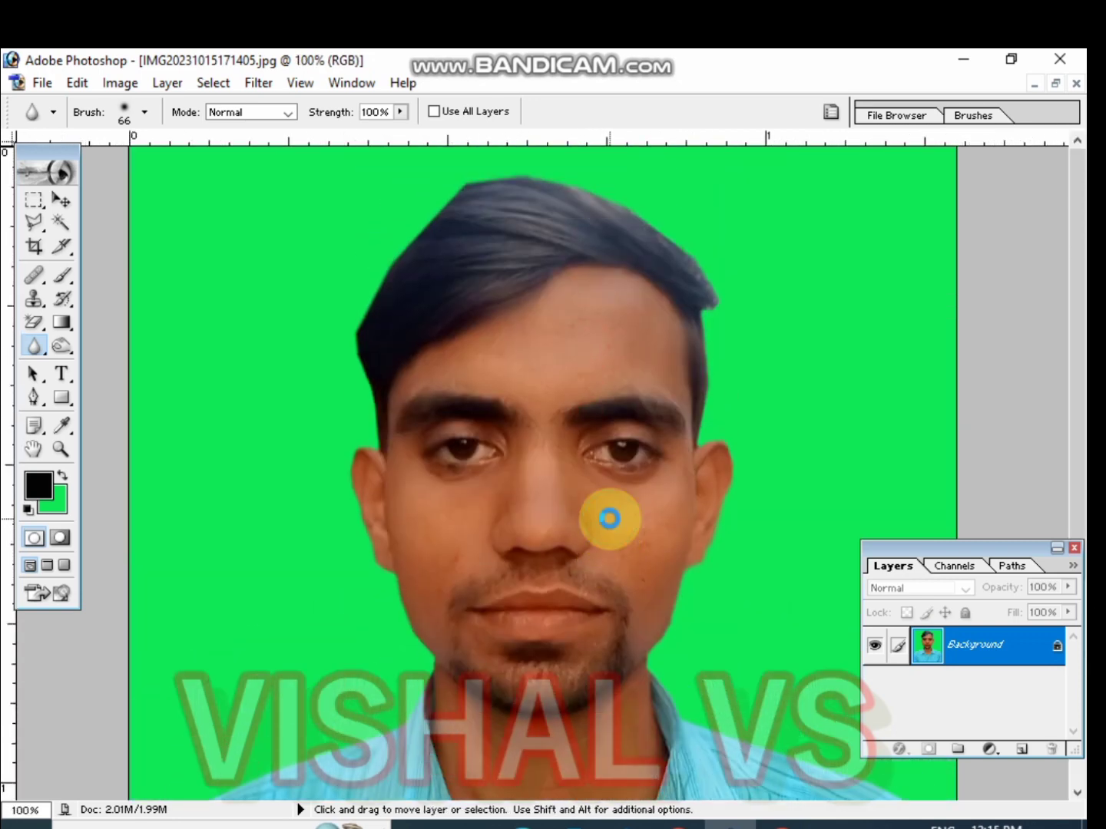
pyautogui.hotkey('ctrl', 'l')
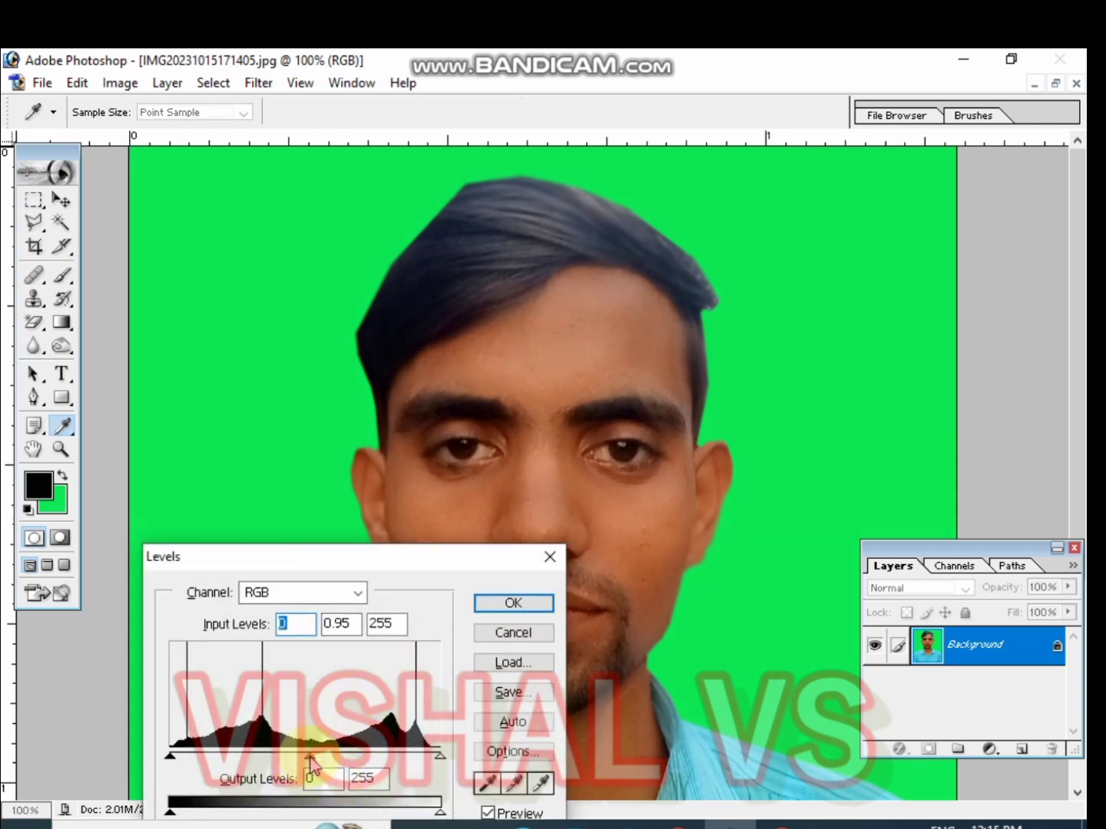
pyautogui.moveTo(310, 757); pyautogui.dragTo(258, 755)
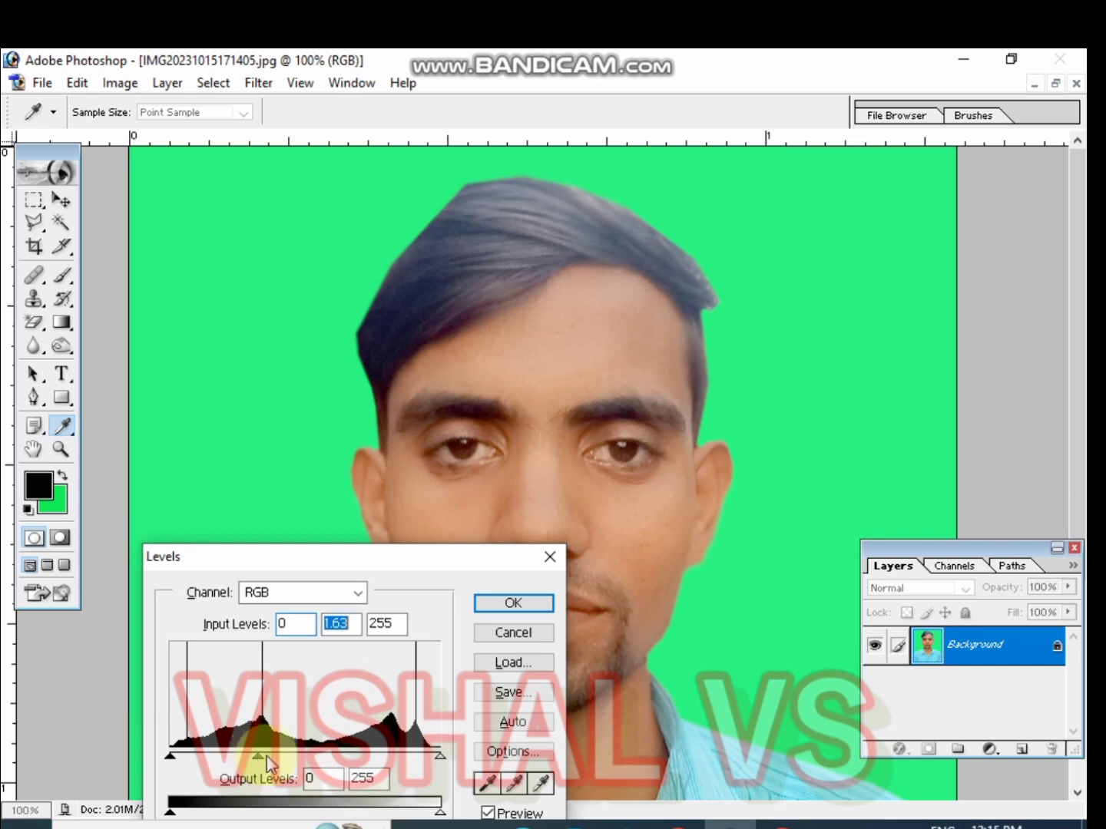
pyautogui.click(512, 602)
# Apply a slight Curves adjustment by nudging the midpoint of the RGB curve
pyautogui.press('r')
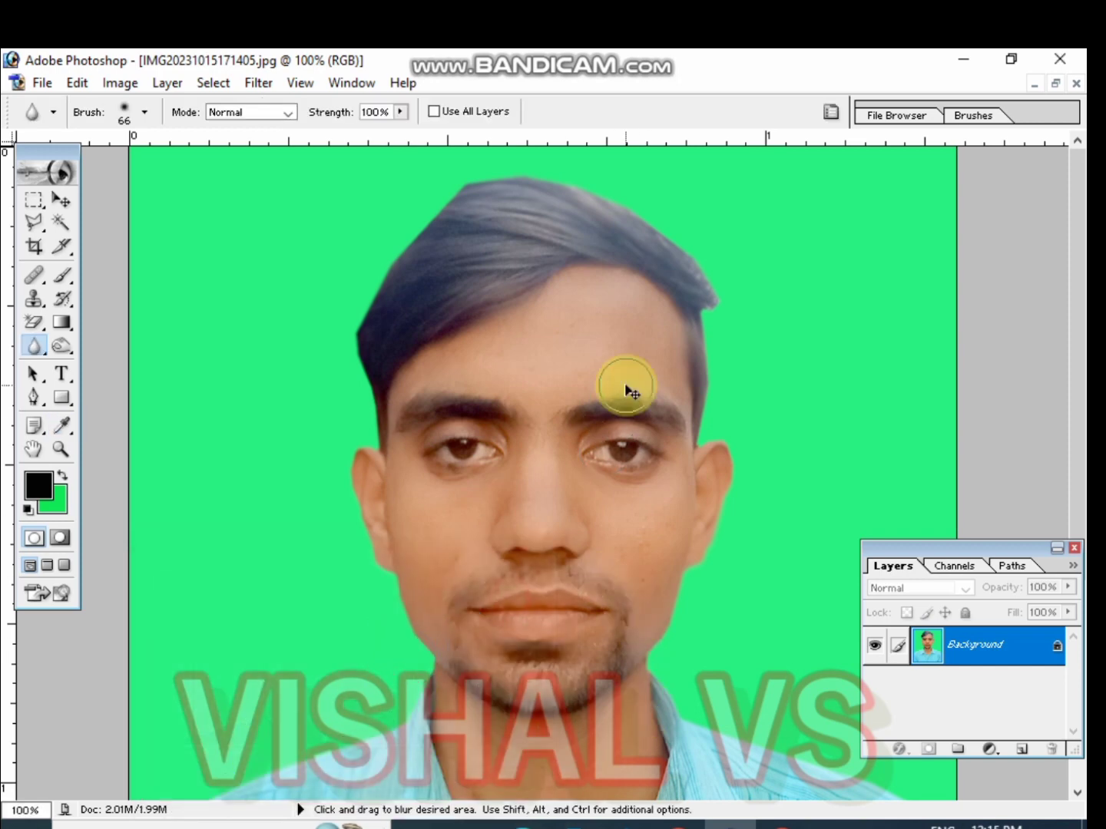
pyautogui.hotkey('ctrl', 'm')
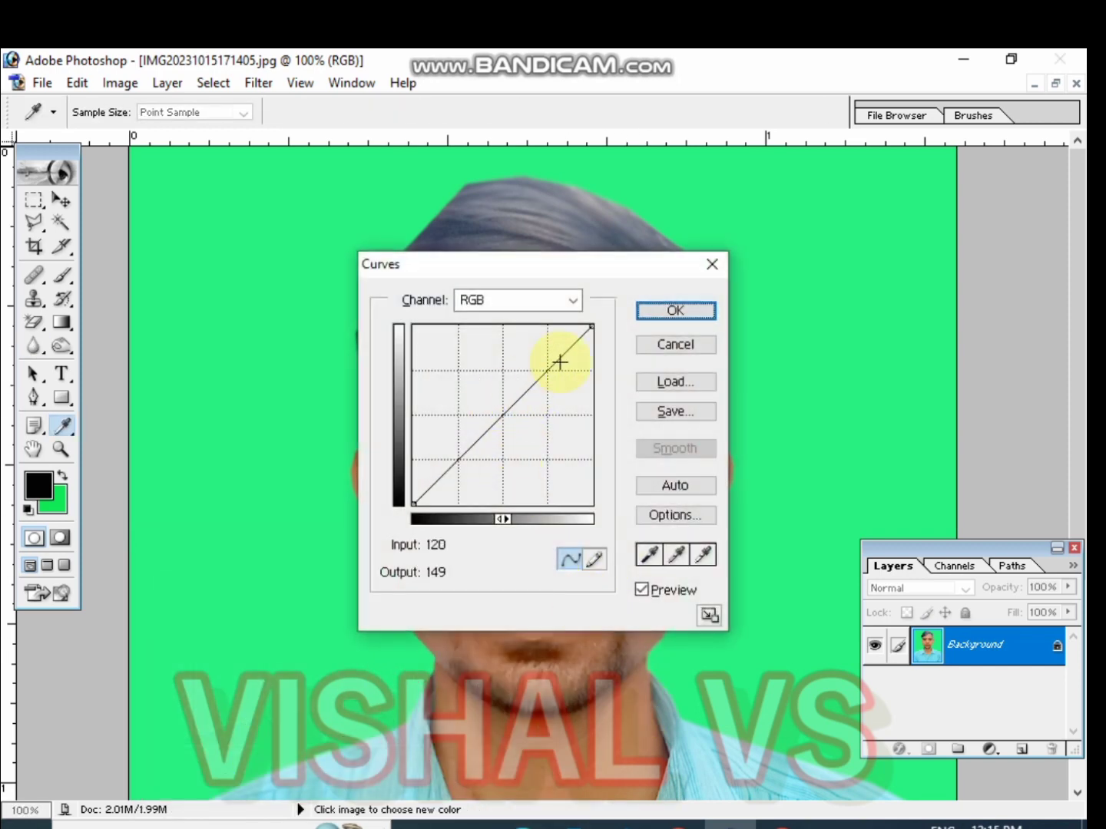
pyautogui.moveTo(573, 264); pyautogui.dragTo(960, 222)
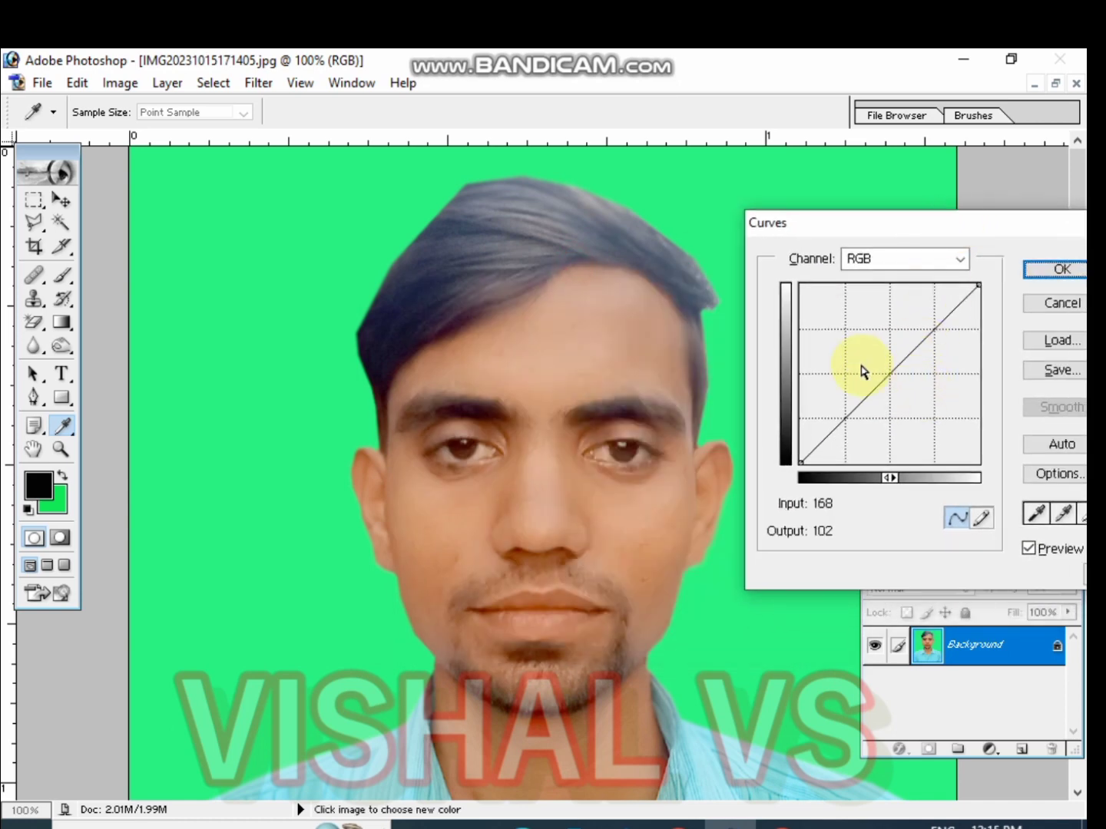
pyautogui.moveTo(891, 370)
pyautogui.mouseDown()
pyautogui.moveTo(874, 355)
pyautogui.moveTo(887, 378)
pyautogui.mouseUp()
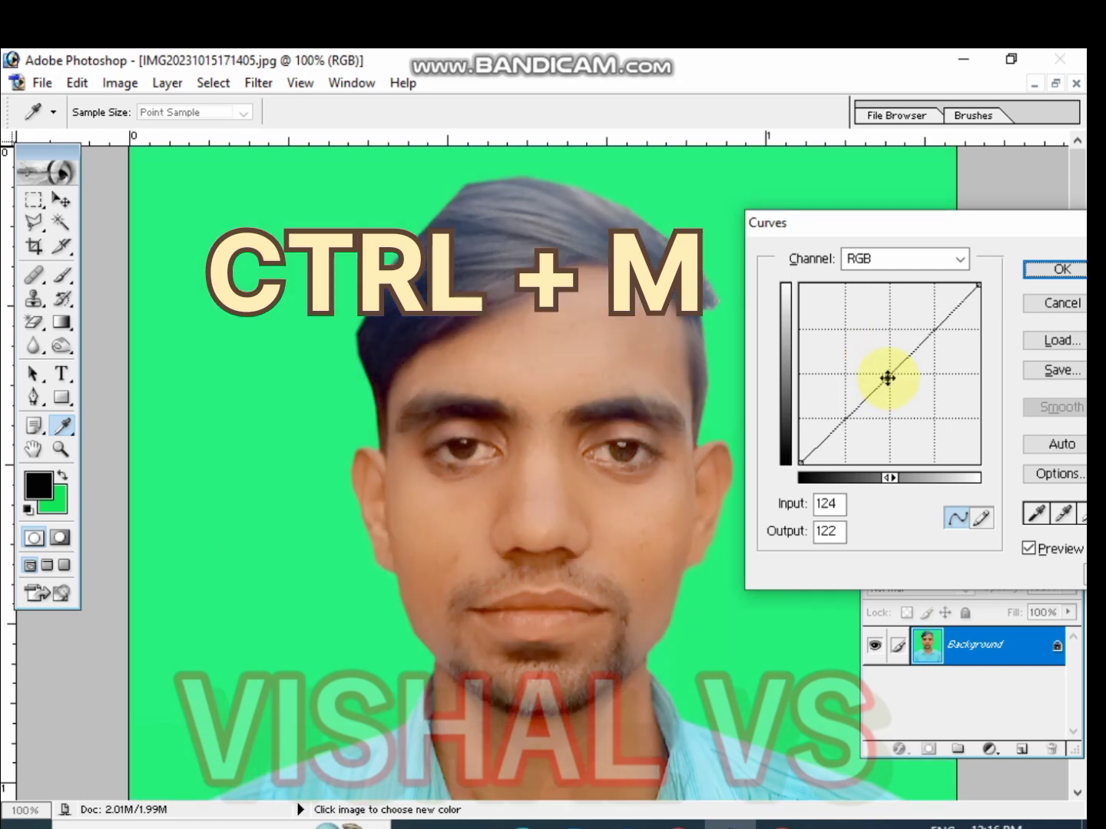
pyautogui.click(1063, 273)
# Zoom to 200% and, with the Brush tool at 19% opacity, sample the forehead's skin tone as foreground colour
pyautogui.press('r')
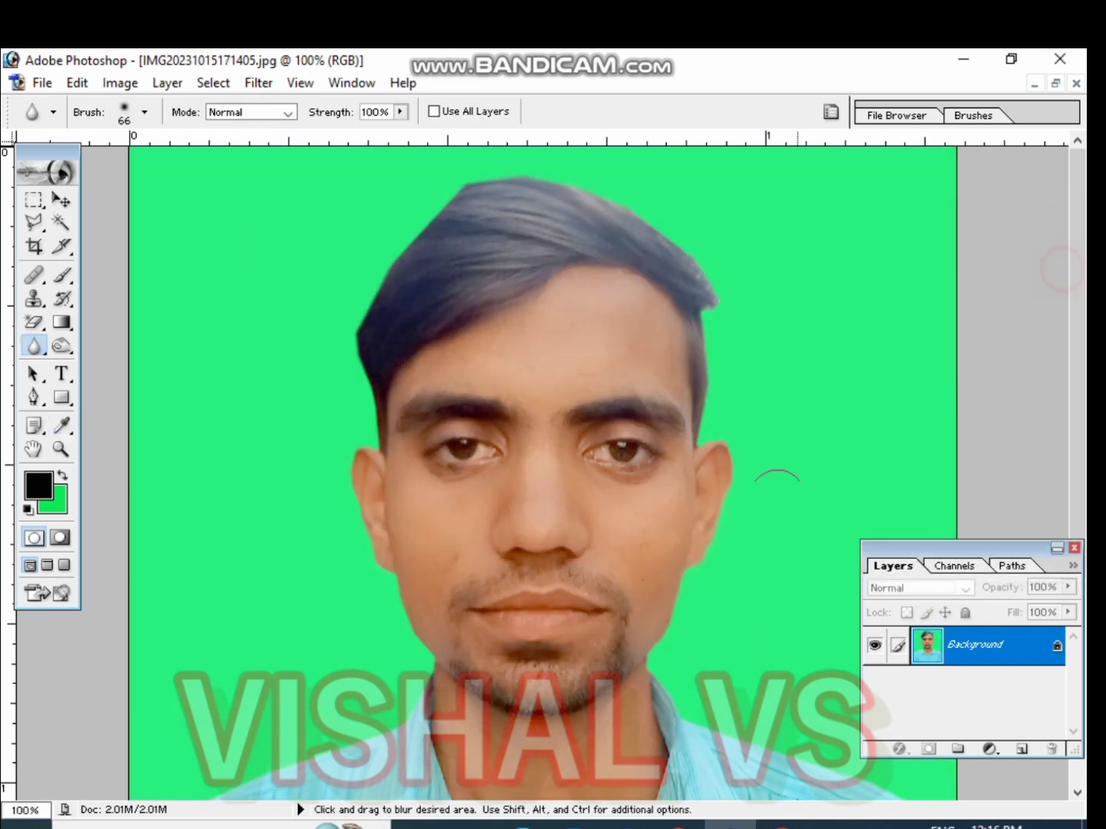
pyautogui.hotkey('ctrl', '+')
pyautogui.press('space')
pyautogui.moveTo(603, 460); pyautogui.dragTo(634, 588)
pyautogui.click(61, 502)
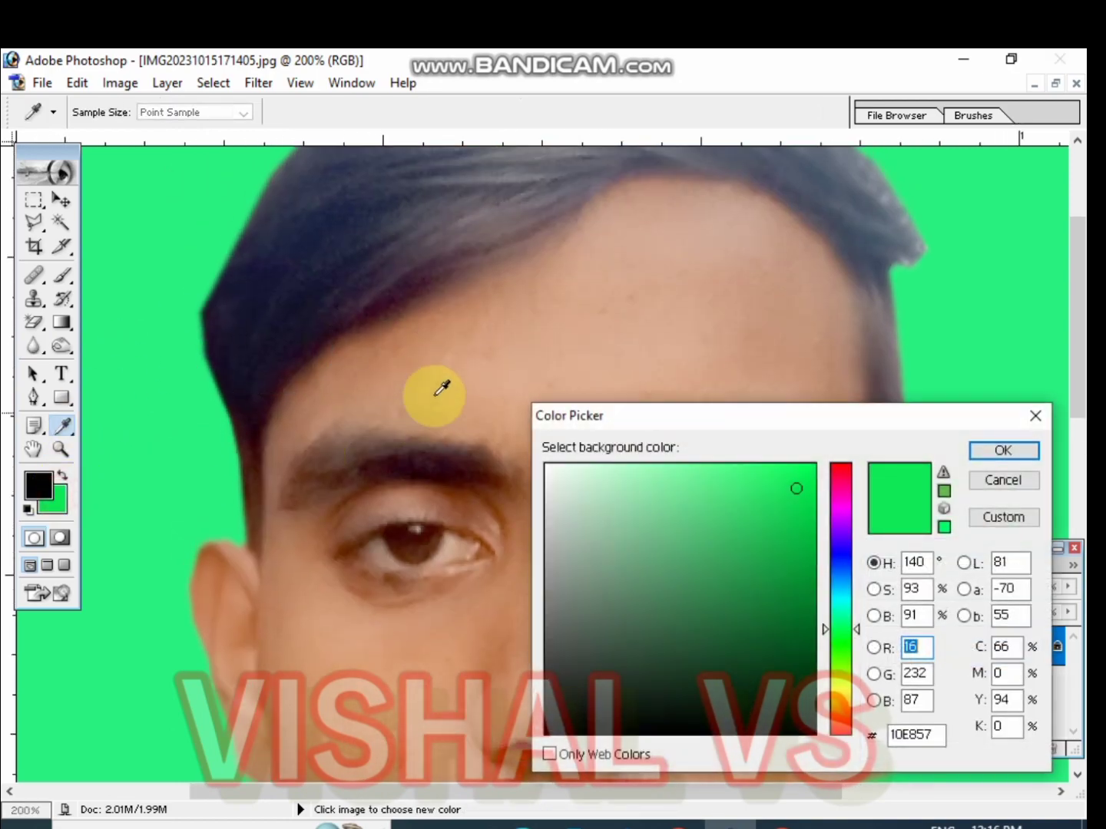
pyautogui.click(1034, 416)
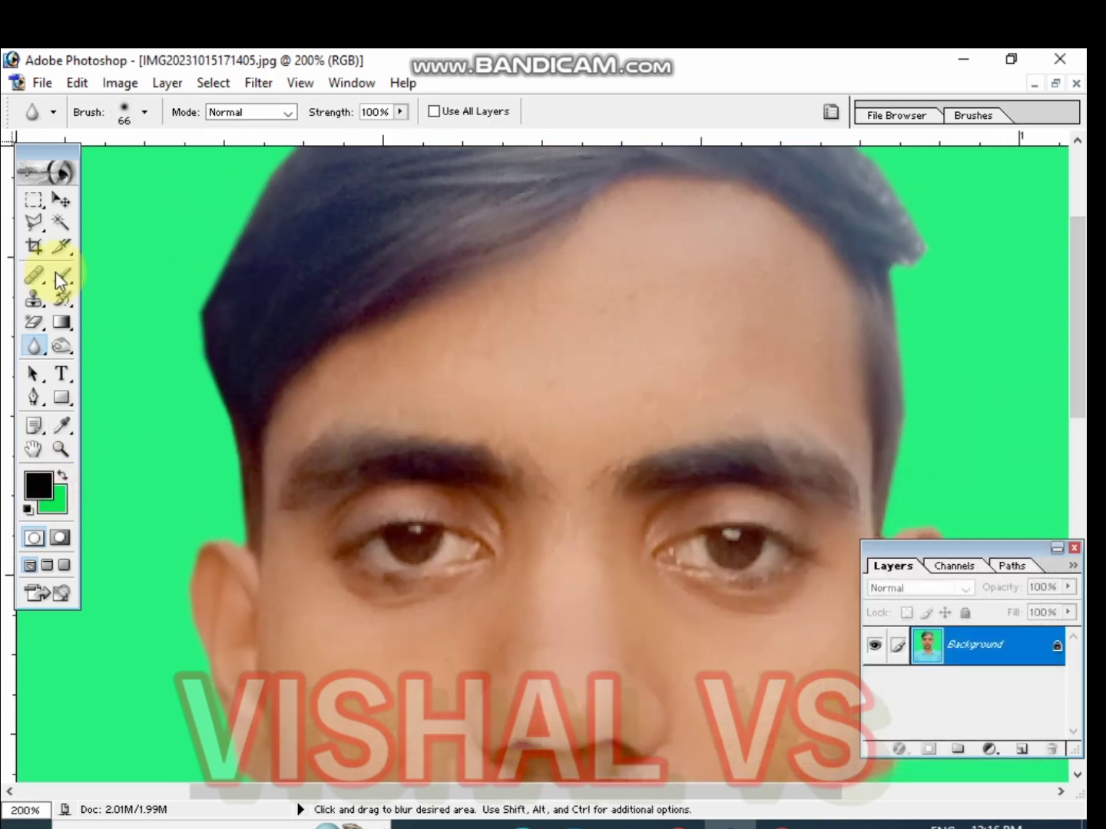
pyautogui.click(65, 275)
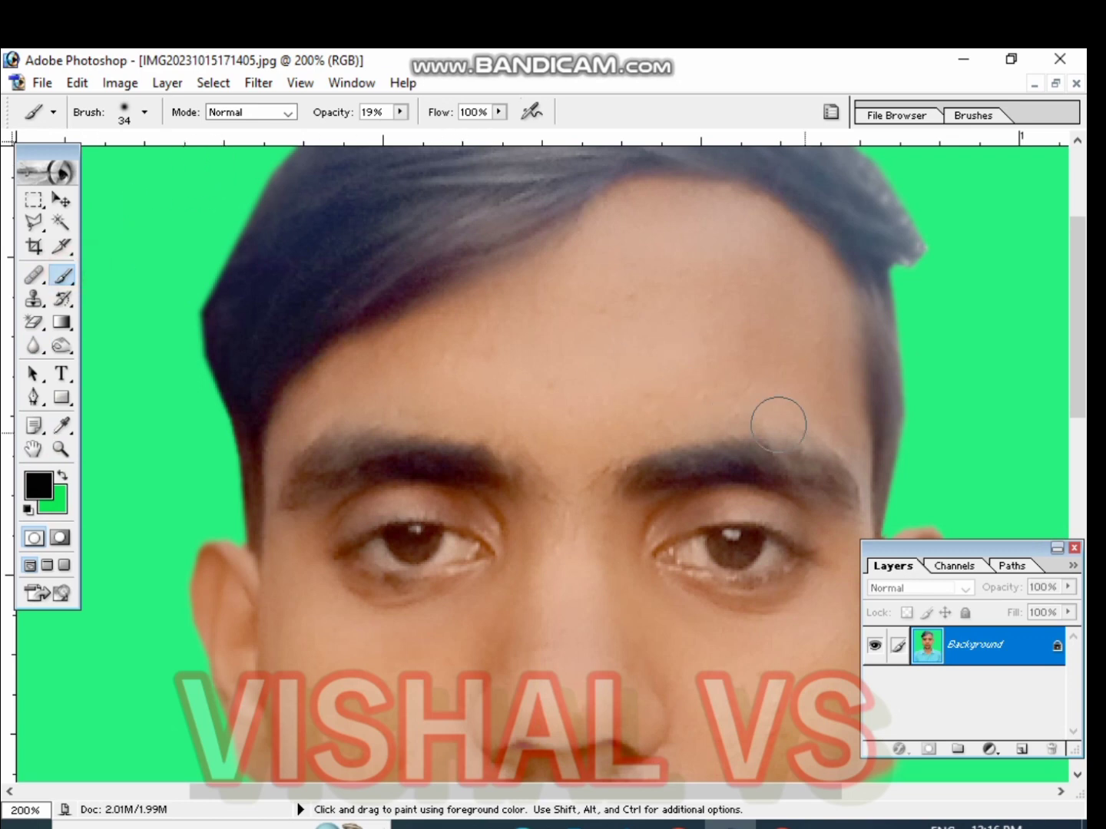
pyautogui.keyDown('alt'); pyautogui.click(645, 327); pyautogui.keyUp('alt')
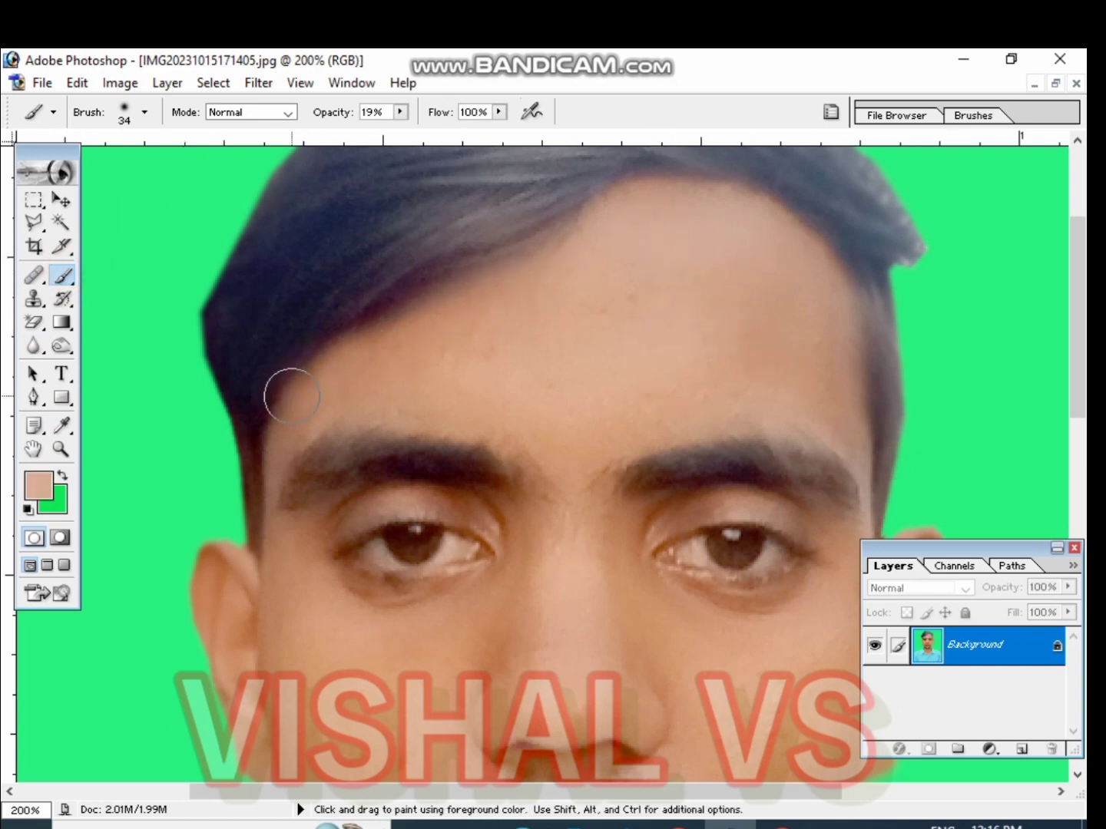
# Paint the sampled skin tone softly over the forehead, cheeks and area around the nose and mouth
pyautogui.moveTo(599, 457); pyautogui.dragTo(577, 302)
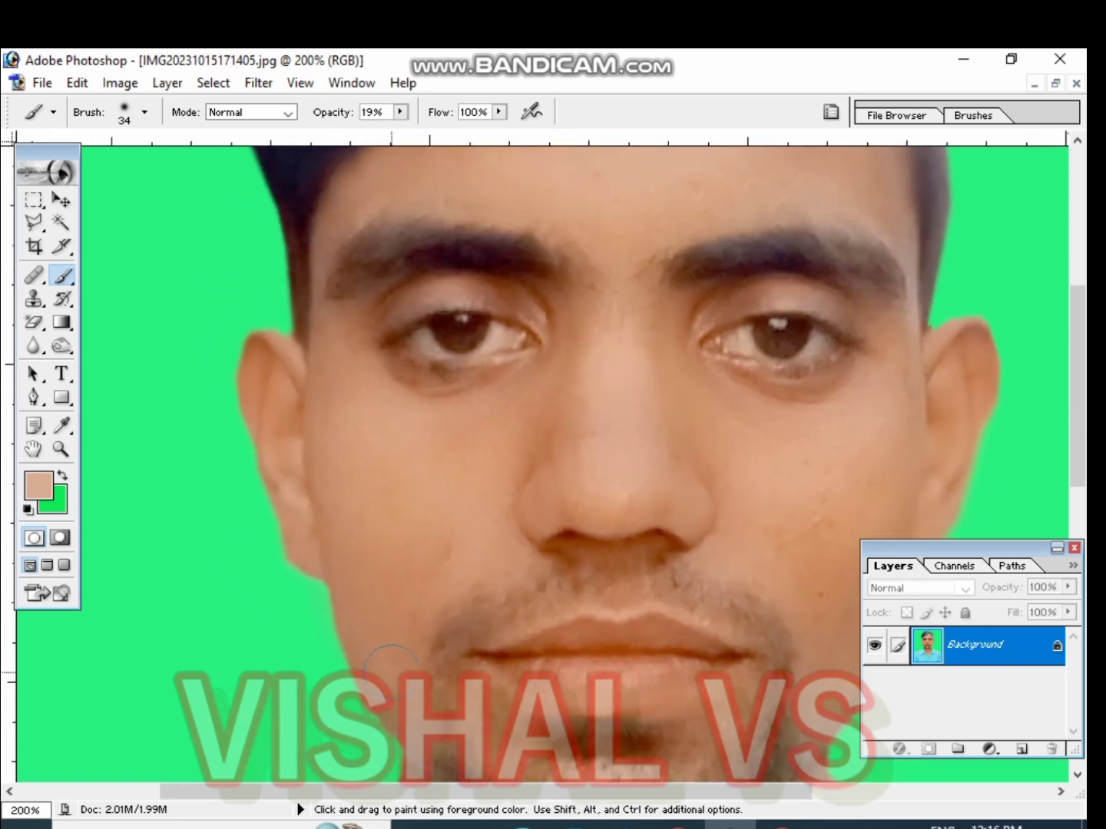
pyautogui.keyDown('alt'); pyautogui.click(235, 342); pyautogui.keyUp('alt')
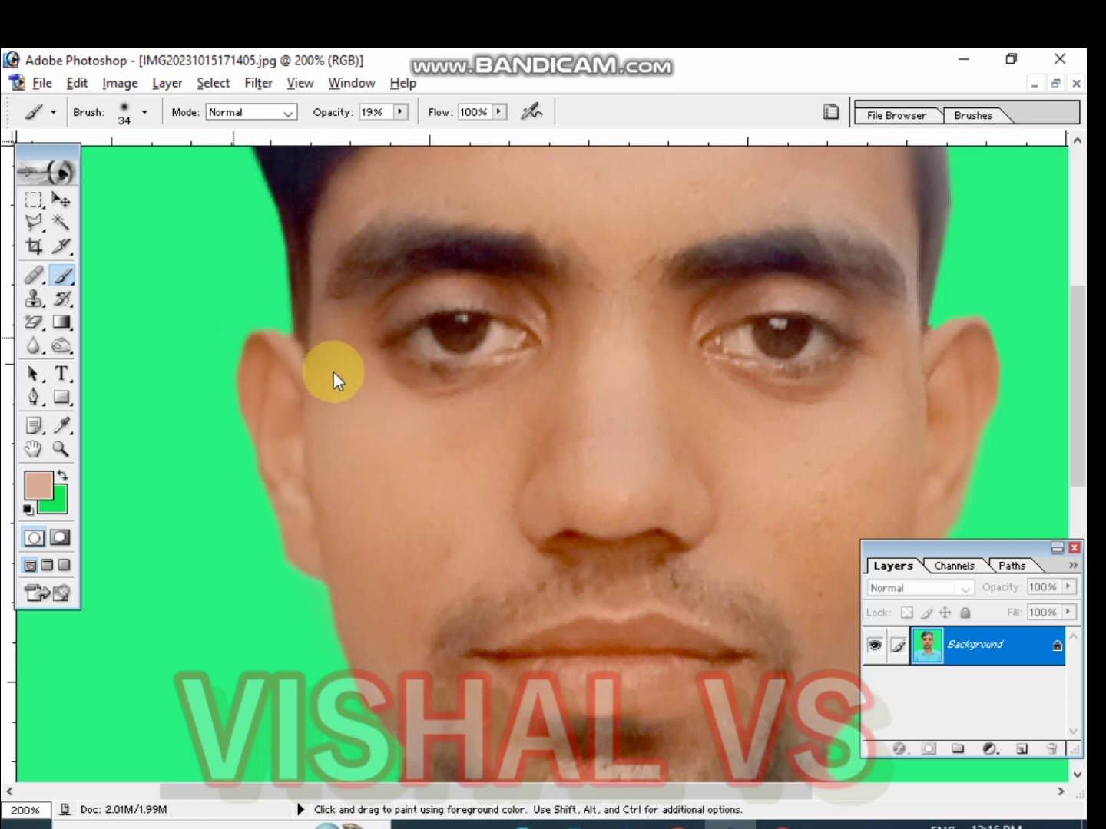
pyautogui.click(57, 281)
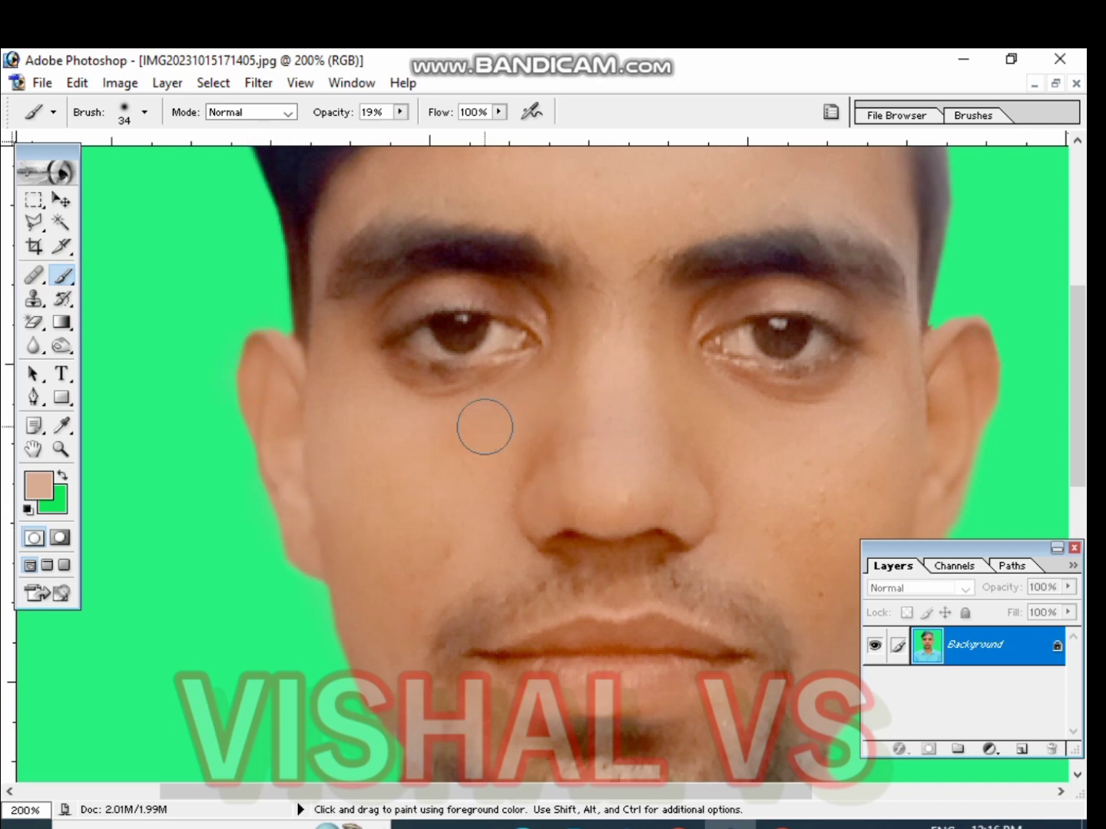
pyautogui.moveTo(545, 292)
pyautogui.mouseDown()
pyautogui.moveTo(443, 281)
pyautogui.moveTo(366, 316)
pyautogui.mouseUp()
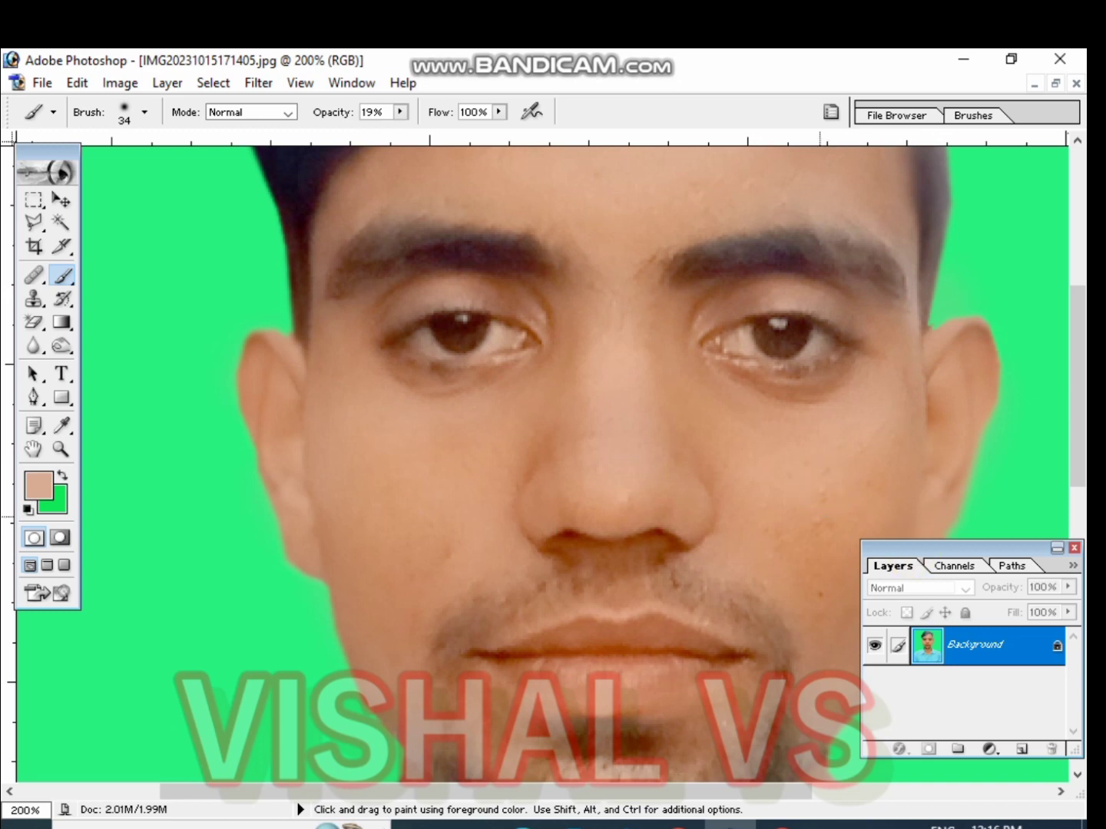
pyautogui.moveTo(712, 436)
pyautogui.mouseDown()
pyautogui.moveTo(702, 469)
pyautogui.moveTo(725, 507)
pyautogui.mouseUp()
pyautogui.moveTo(580, 400); pyautogui.dragTo(509, 529)
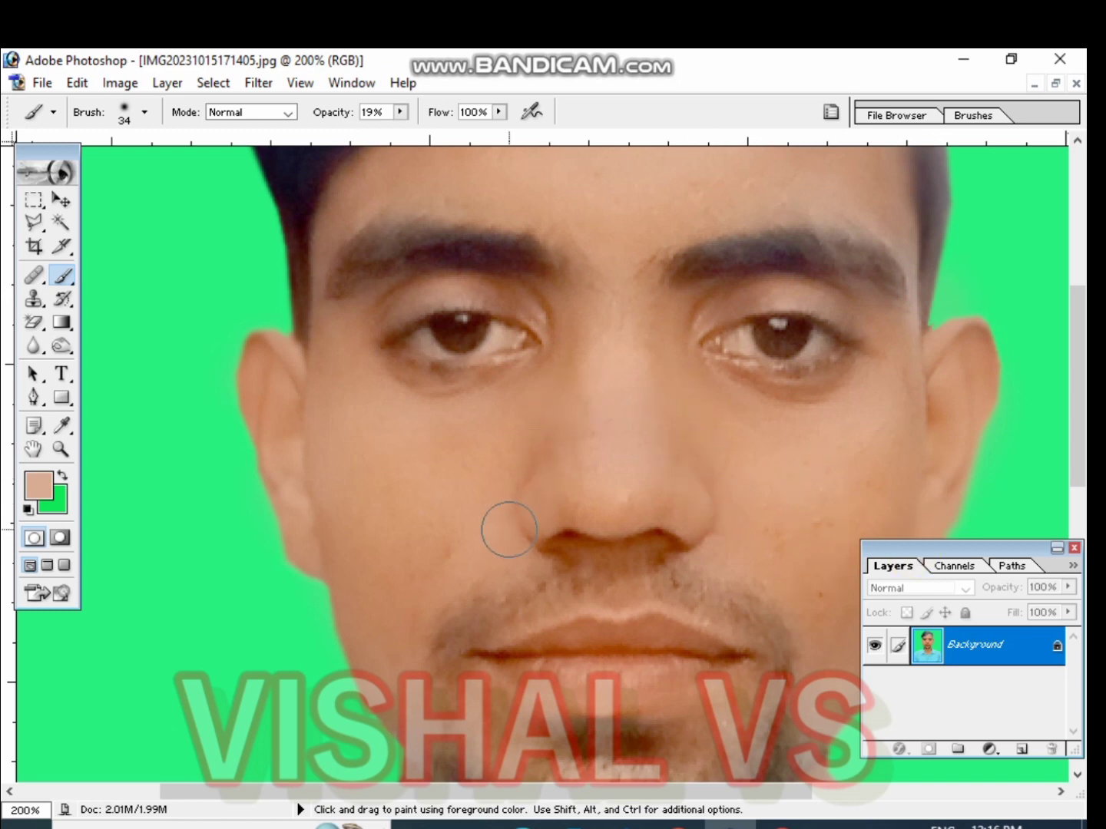
pyautogui.moveTo(605, 561); pyautogui.dragTo(668, 550)
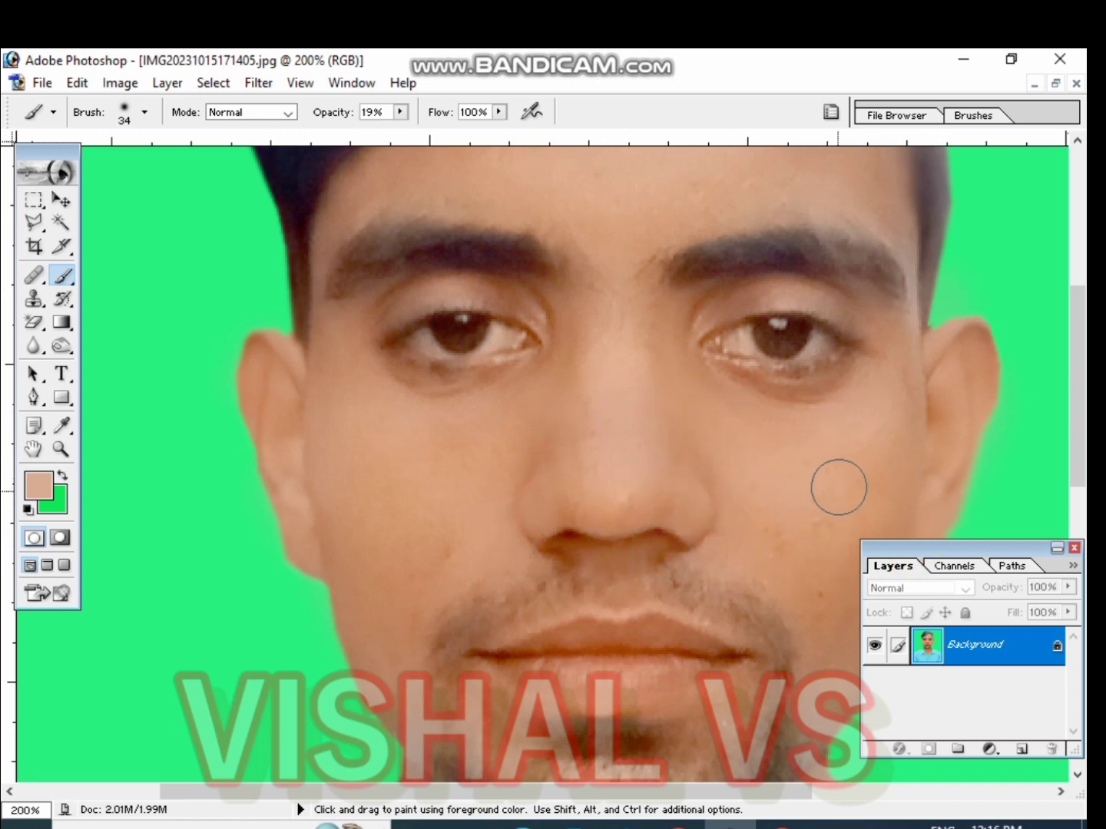
pyautogui.moveTo(832, 556)
pyautogui.mouseDown()
pyautogui.moveTo(722, 427)
pyautogui.moveTo(693, 307)
pyautogui.moveTo(663, 335)
pyautogui.mouseUp()
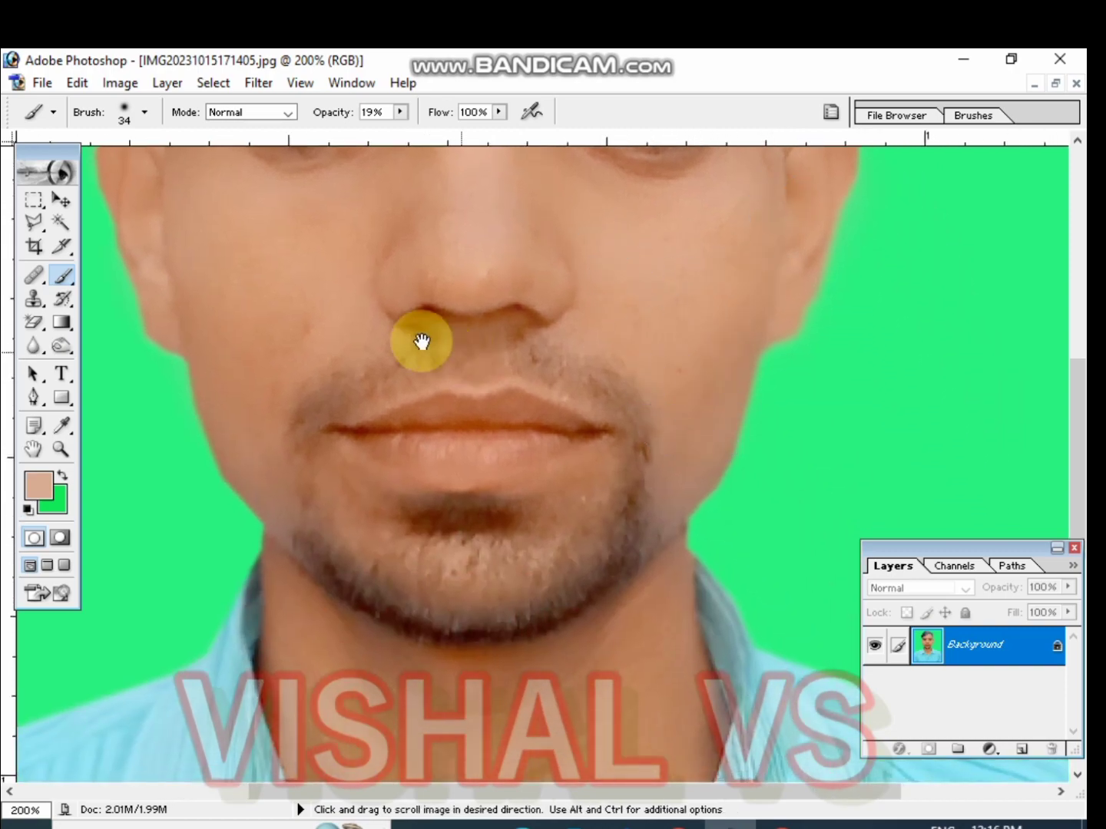
pyautogui.moveTo(423, 343); pyautogui.dragTo(640, 331)
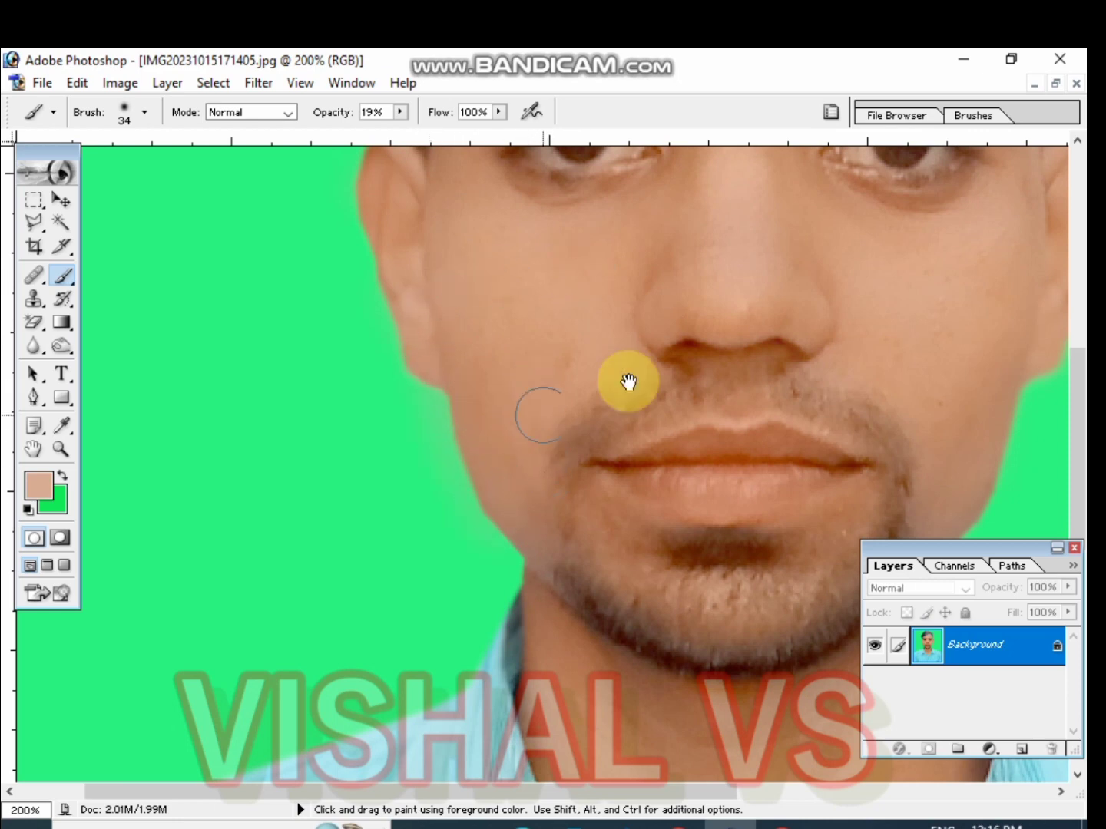
pyautogui.moveTo(818, 377); pyautogui.dragTo(574, 468)
pyautogui.moveTo(639, 323); pyautogui.dragTo(677, 324)
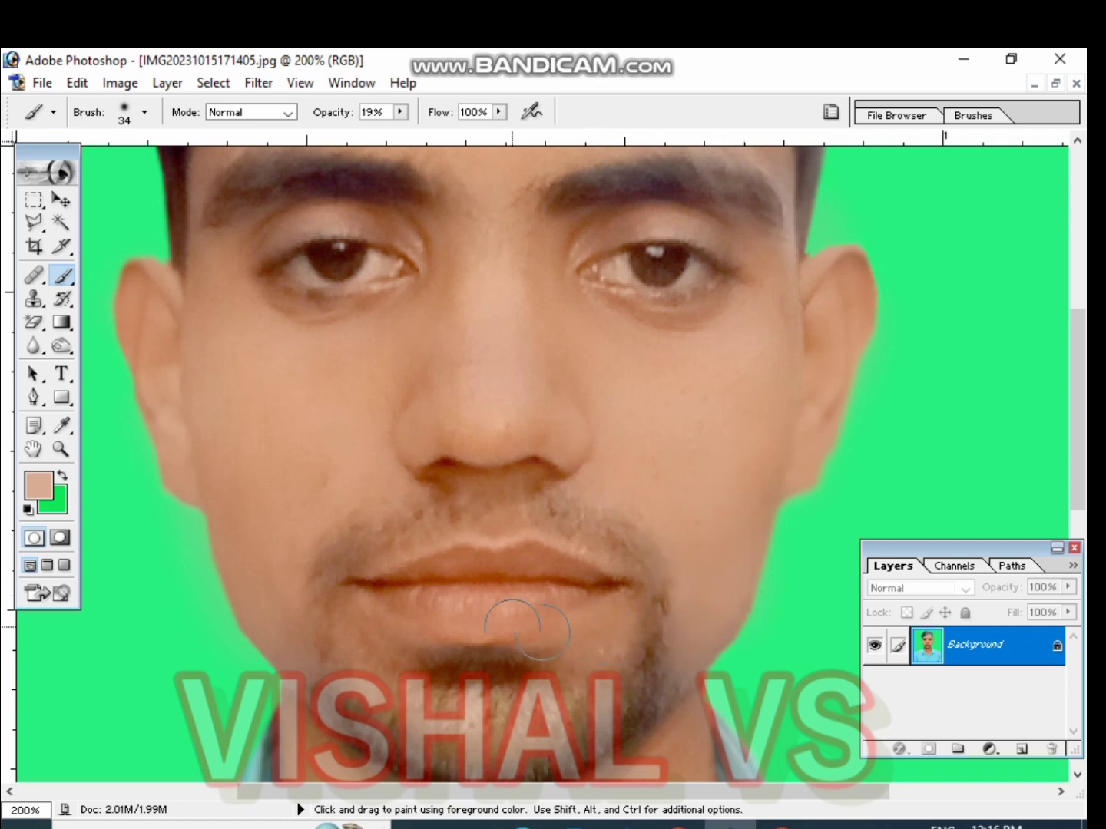
# Paint the sampled skin tone softly over the chin, jawline and neck
pyautogui.press('space')
pyautogui.moveTo(642, 553); pyautogui.dragTo(640, 441)
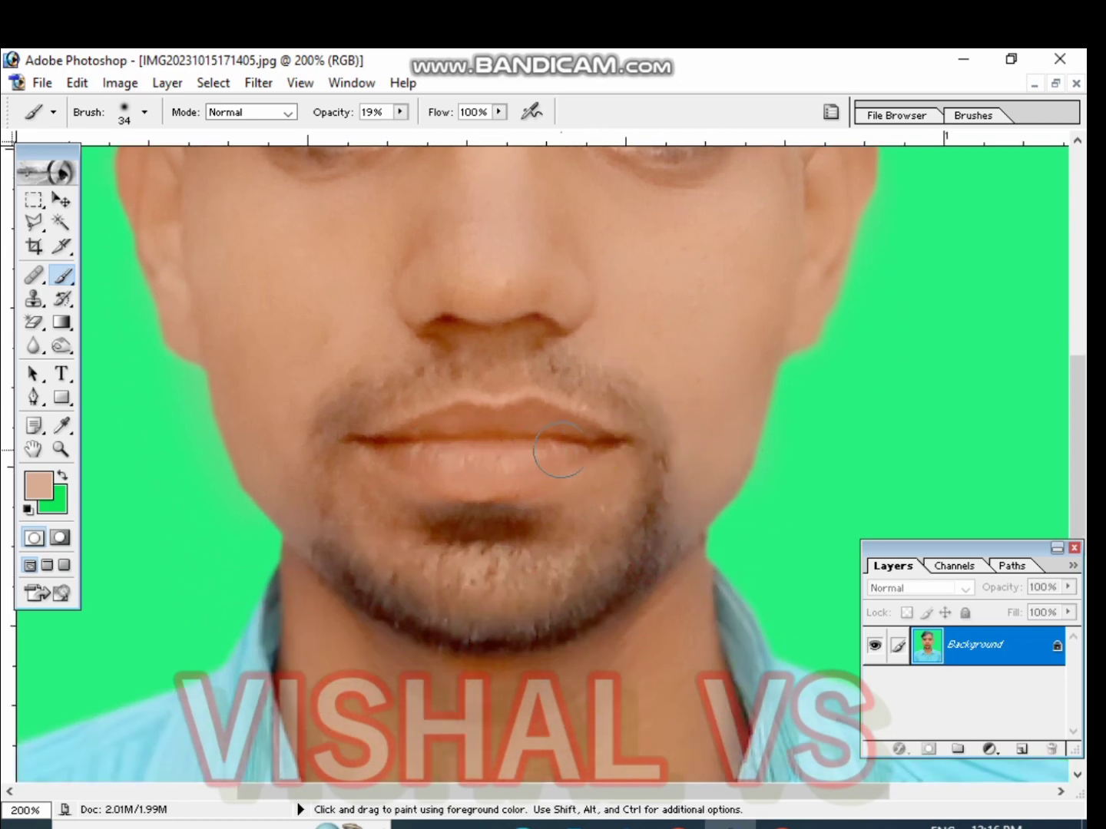
pyautogui.press('space')
pyautogui.moveTo(585, 495); pyautogui.dragTo(657, 328)
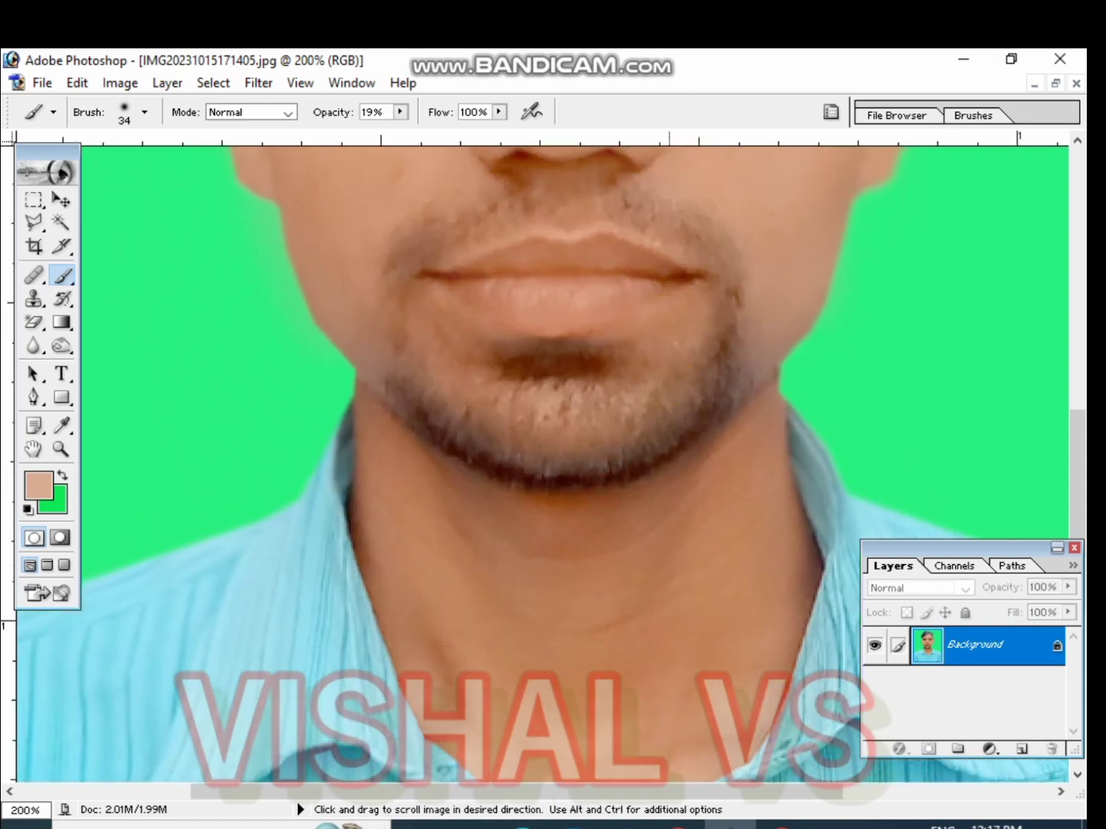
pyautogui.moveTo(357, 454); pyautogui.dragTo(391, 606)
pyautogui.moveTo(392, 421)
pyautogui.mouseDown()
pyautogui.moveTo(550, 624)
pyautogui.moveTo(527, 519)
pyautogui.moveTo(540, 554)
pyautogui.moveTo(776, 480)
pyautogui.mouseUp()
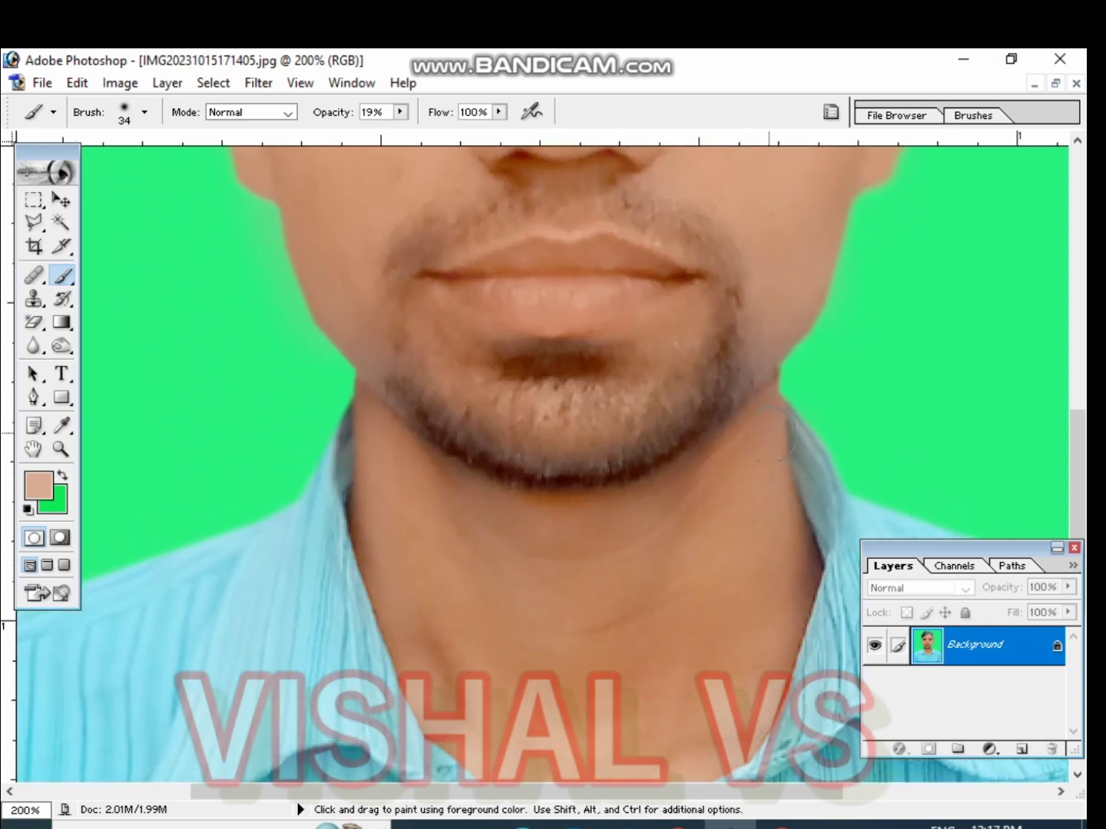
pyautogui.press('space')
pyautogui.moveTo(612, 486); pyautogui.dragTo(602, 301)
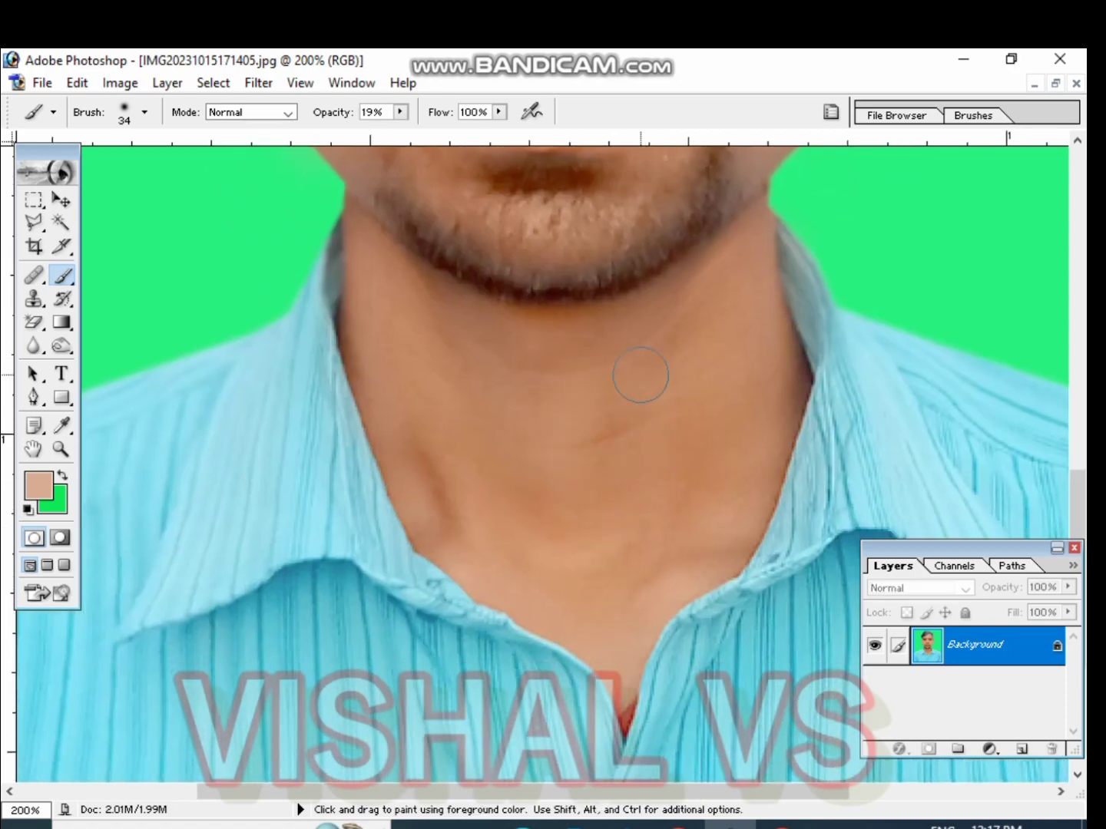
pyautogui.moveTo(455, 435); pyautogui.dragTo(452, 519)
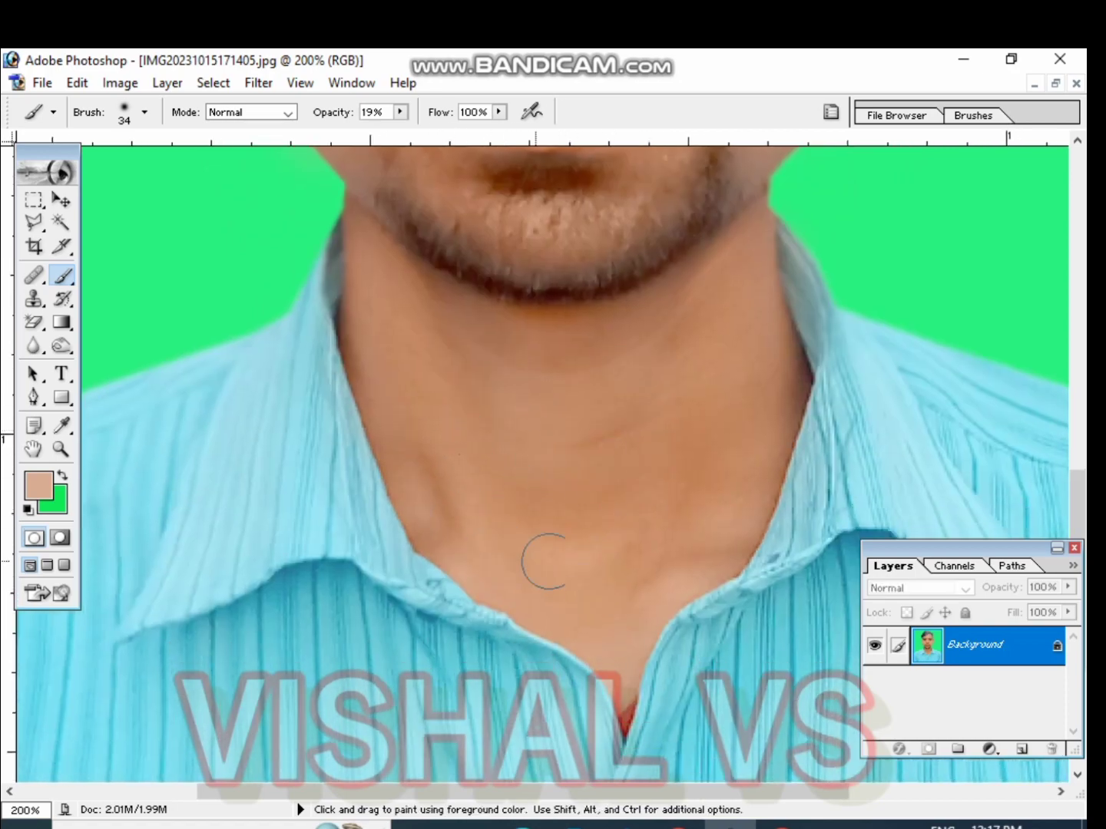
pyautogui.press('space')
pyautogui.moveTo(757, 339); pyautogui.dragTo(700, 253)
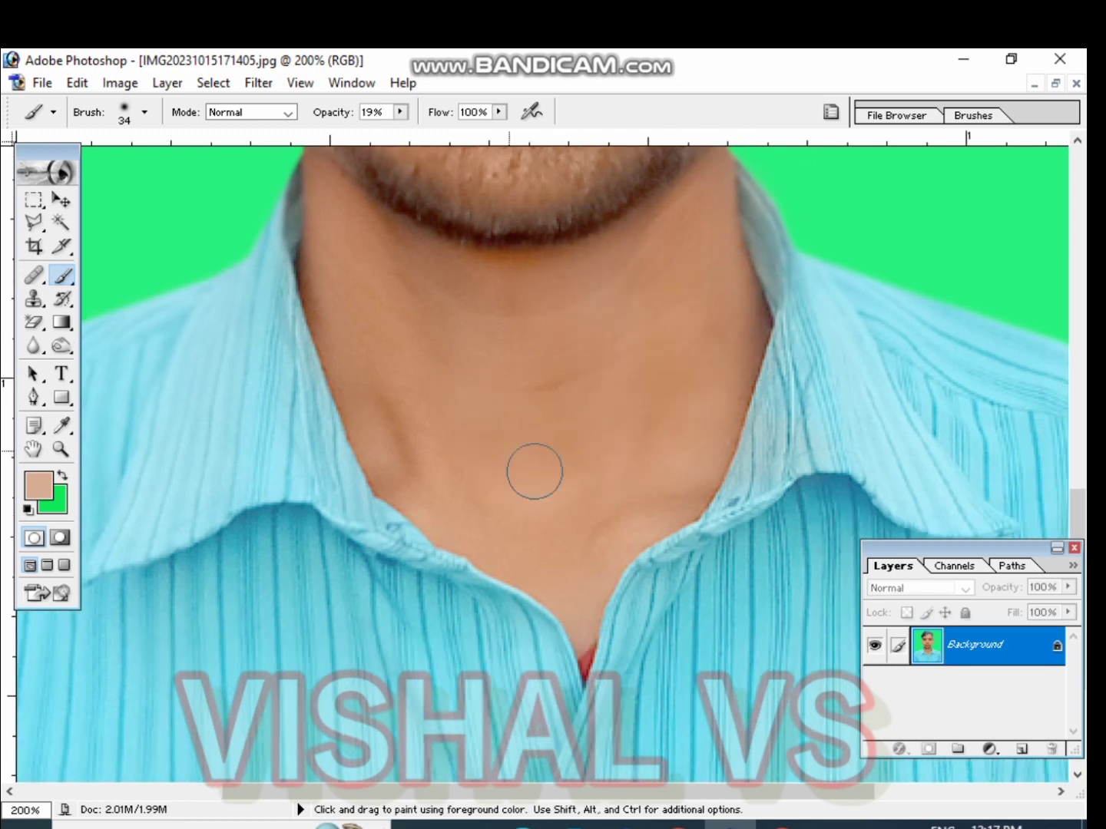
pyautogui.moveTo(445, 412); pyautogui.dragTo(597, 576)
pyautogui.moveTo(587, 502)
pyautogui.mouseDown()
pyautogui.moveTo(594, 547)
pyautogui.moveTo(548, 828)
pyautogui.mouseUp()
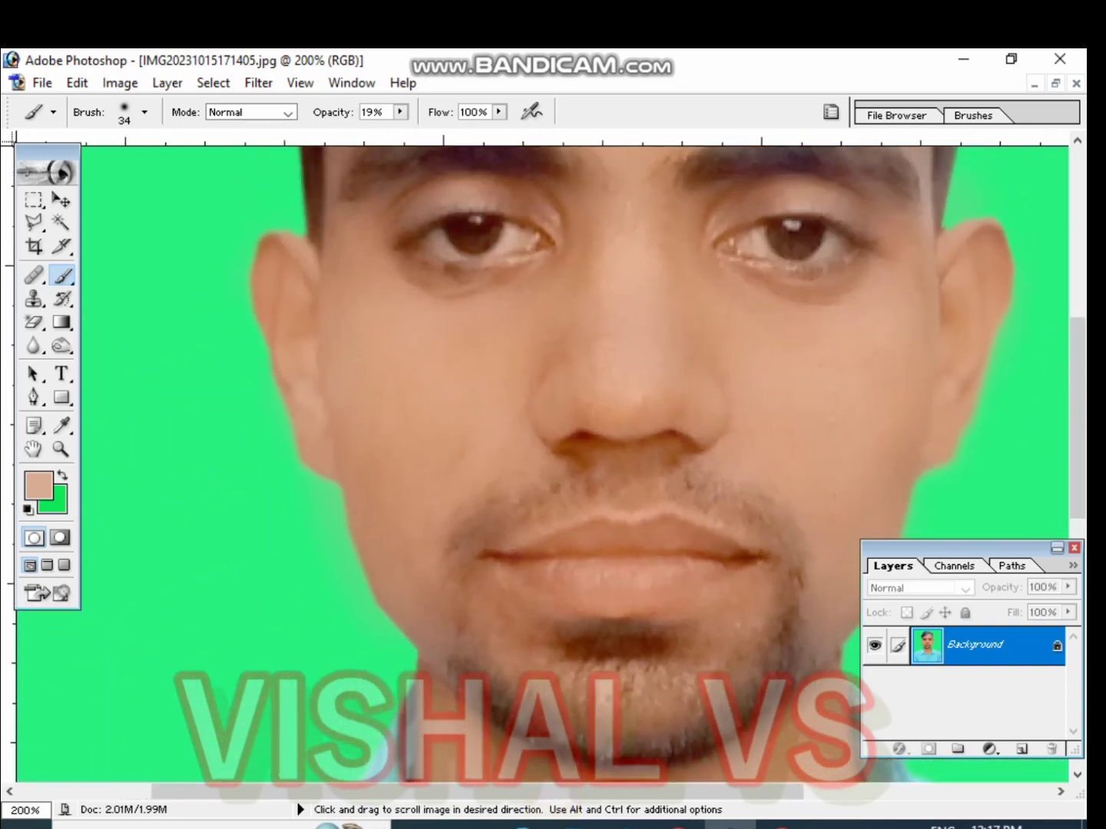
# Switch to the Burn tool at Midtones, 50% exposure, and darken the eye and both eyebrows
pyautogui.hotkey('ctrl', '-')
pyautogui.hotkey('ctrl', '-')
pyautogui.hotkey('ctrl', '+')
pyautogui.hotkey('ctrl', '+')
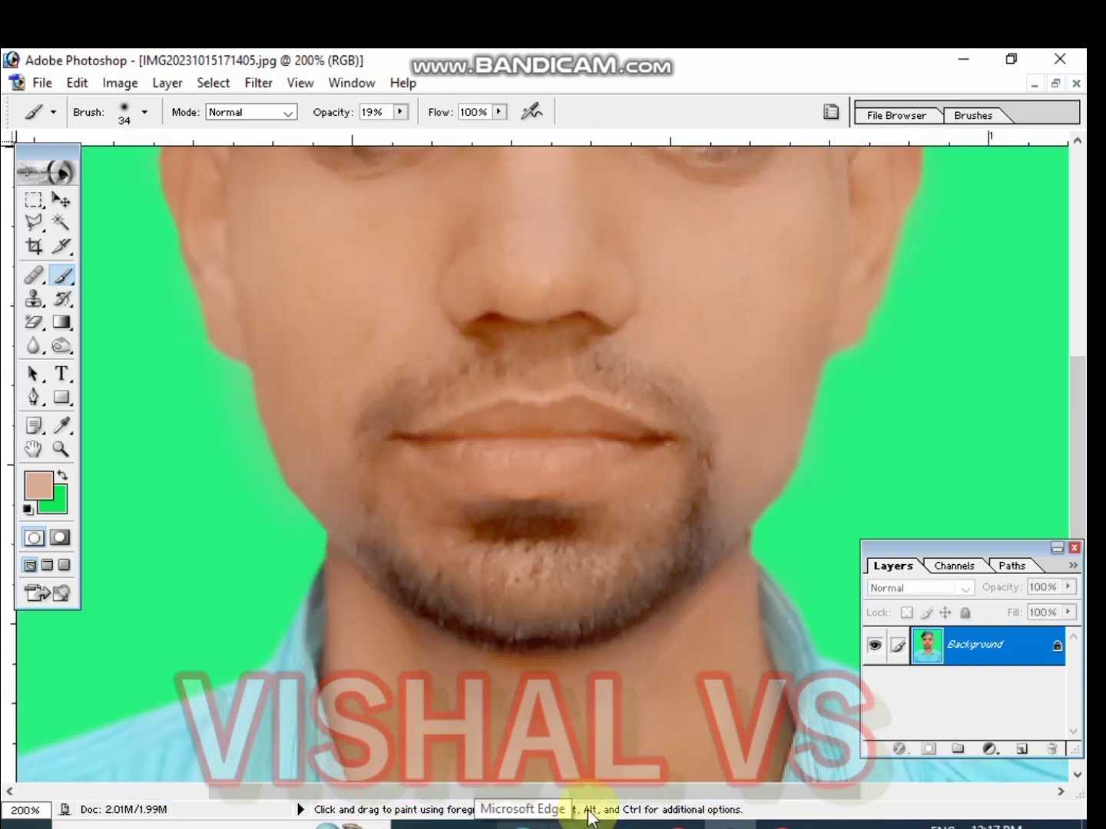
pyautogui.moveTo(577, 622); pyautogui.dragTo(663, 828)
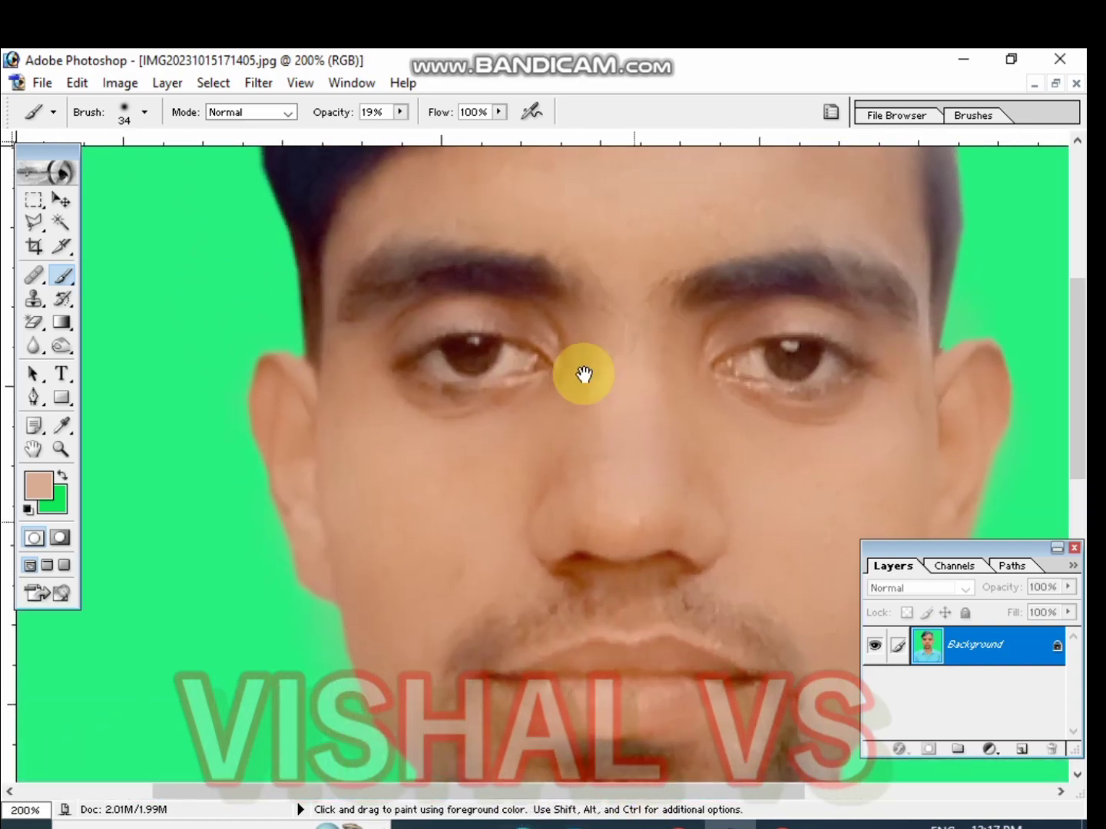
pyautogui.moveTo(580, 370); pyautogui.dragTo(609, 501)
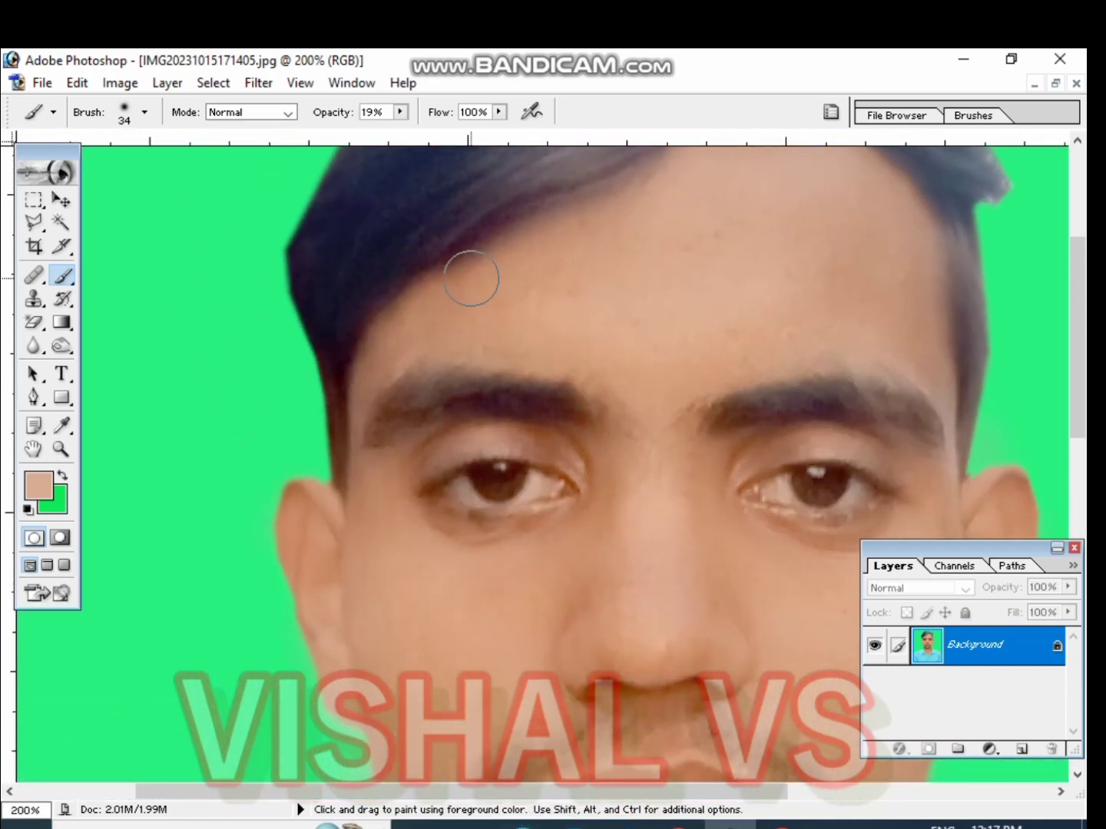
pyautogui.click(62, 348)
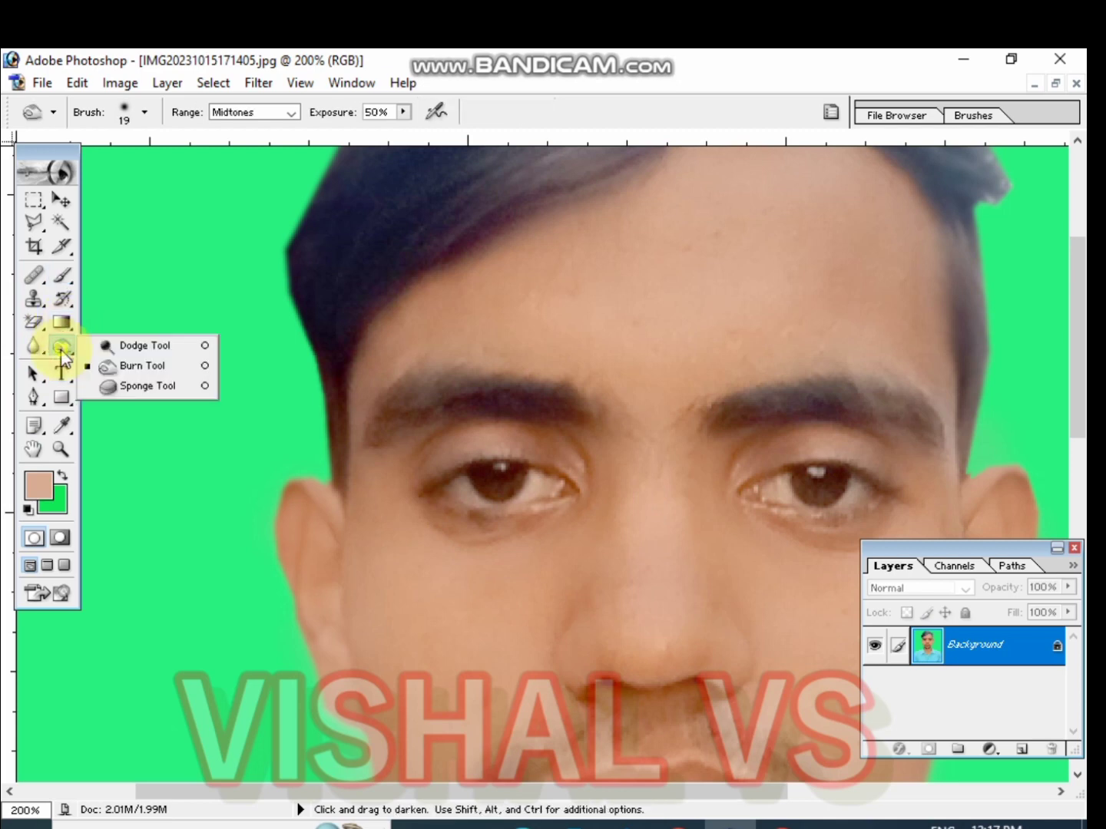
pyautogui.click(142, 375)
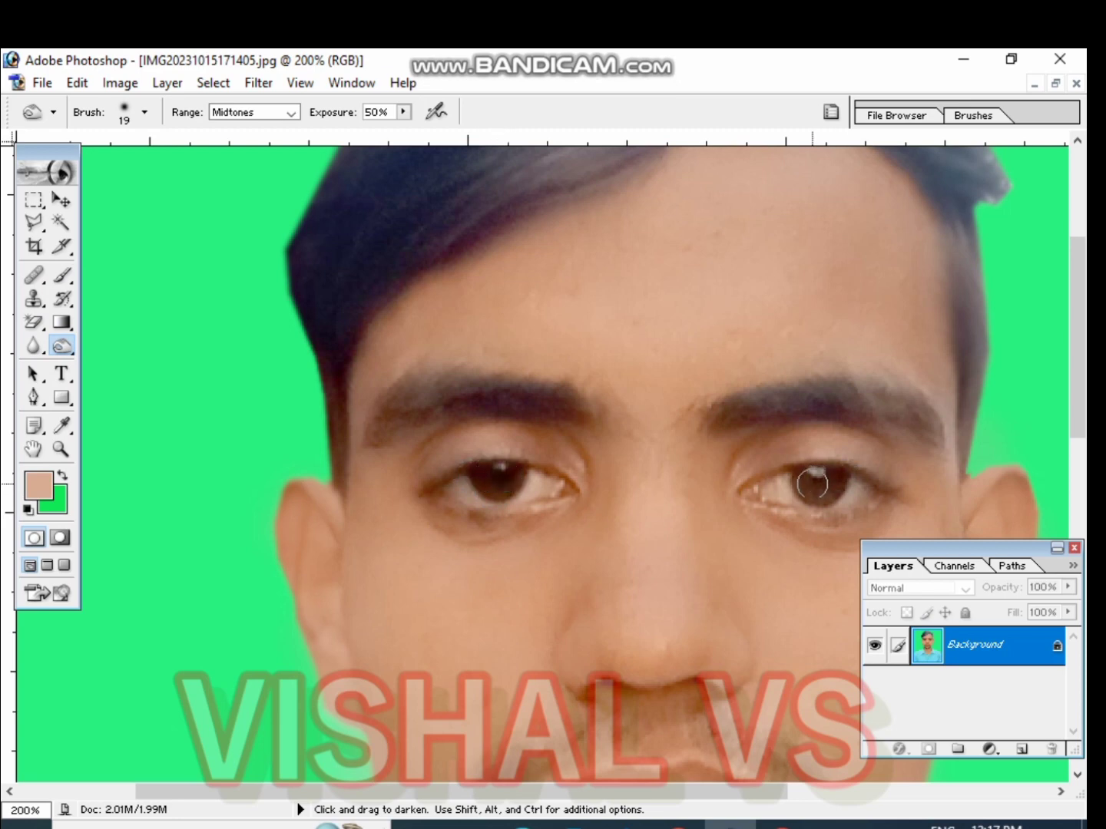
pyautogui.moveTo(815, 480); pyautogui.dragTo(830, 502)
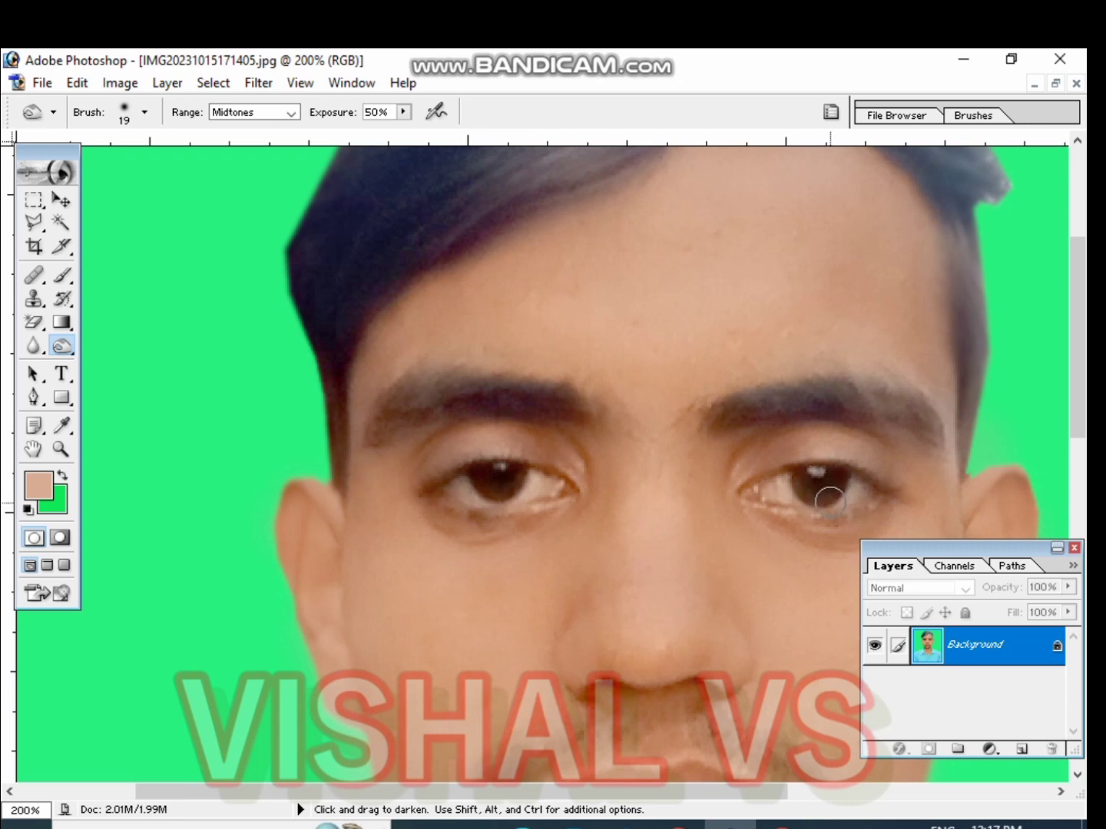
pyautogui.moveTo(734, 414)
pyautogui.mouseDown()
pyautogui.moveTo(818, 399)
pyautogui.moveTo(877, 401)
pyautogui.moveTo(922, 421)
pyautogui.mouseUp()
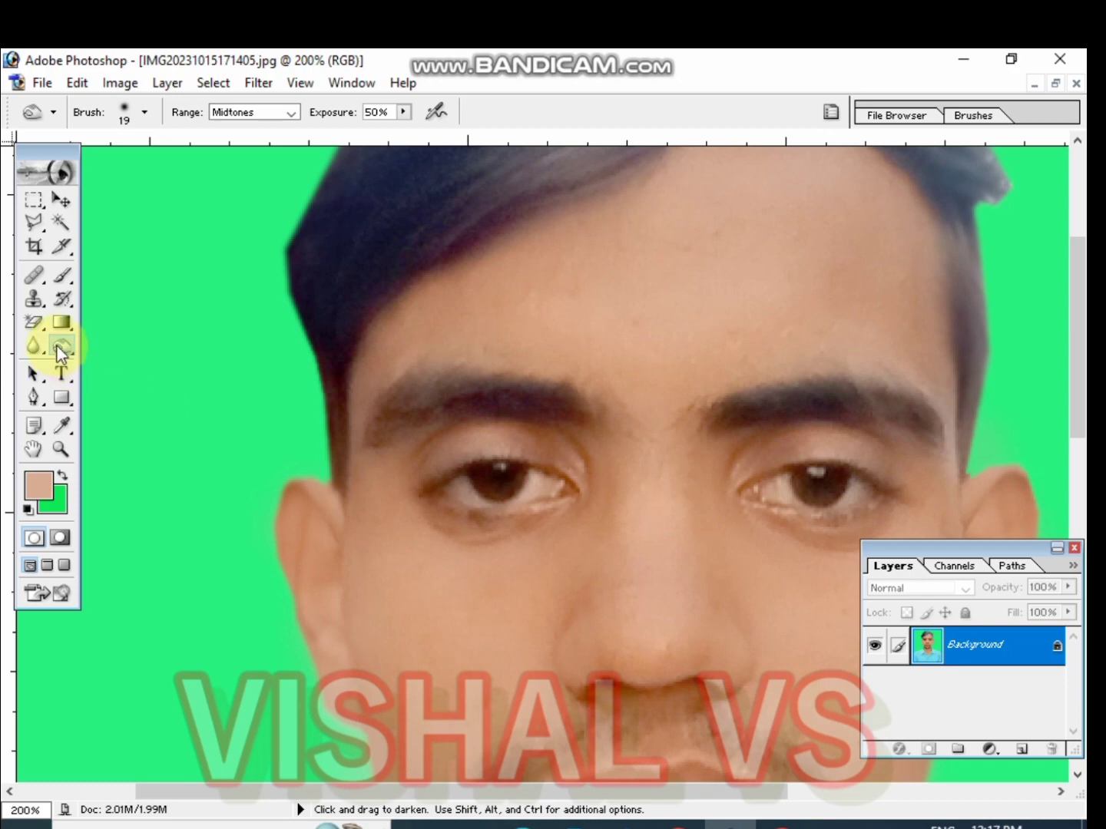
pyautogui.moveTo(583, 408)
pyautogui.mouseDown()
pyautogui.moveTo(440, 392)
pyautogui.moveTo(401, 407)
pyautogui.moveTo(386, 431)
pyautogui.mouseUp()
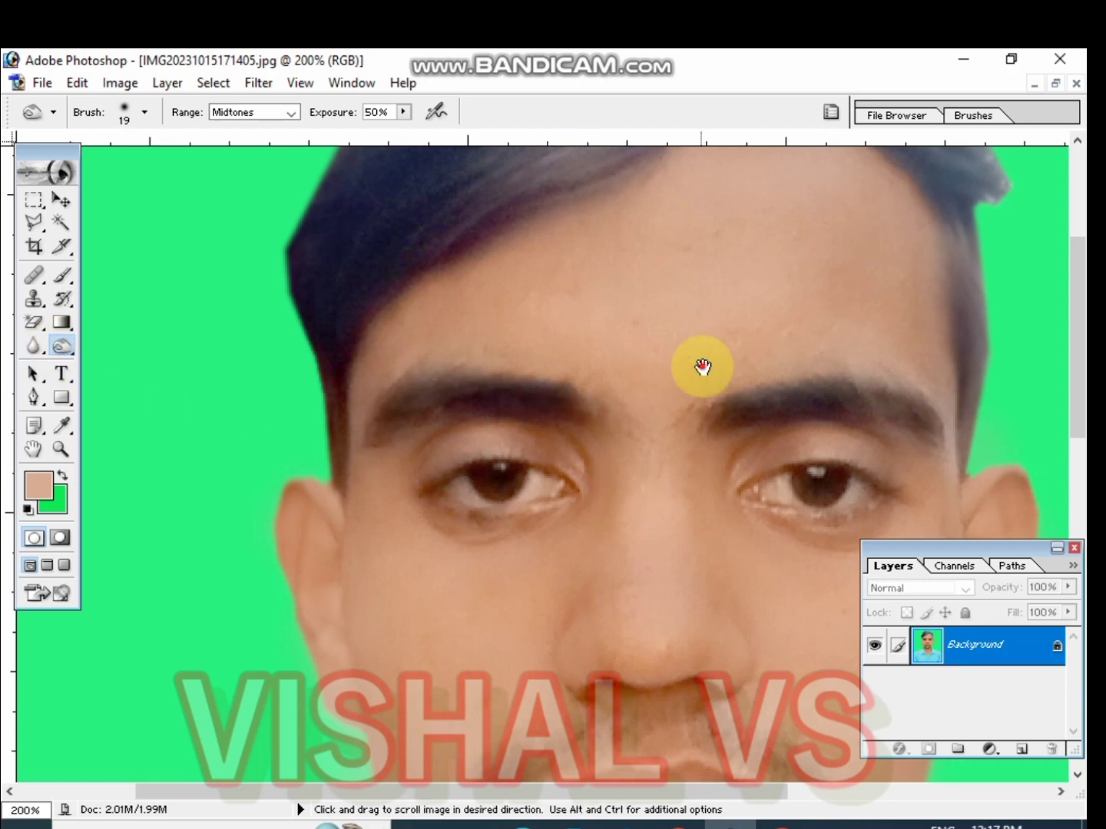
# Enlarge the Burn brush to 36 px and darken the hair across the top of the head
pyautogui.moveTo(701, 366); pyautogui.dragTo(625, 652)
pyautogui.rightClick(619, 299)
pyautogui.moveTo(674, 341); pyautogui.dragTo(645, 334)
pyautogui.click(658, 333)
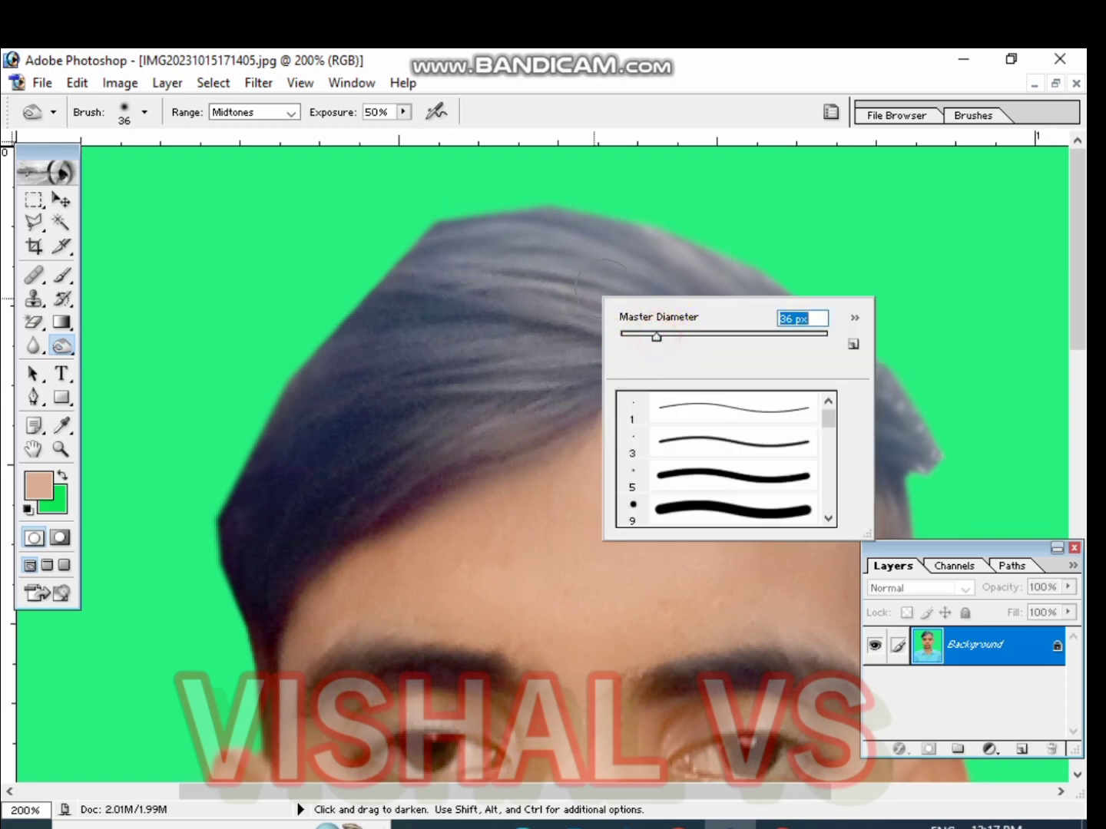
pyautogui.moveTo(582, 288)
pyautogui.mouseDown()
pyautogui.moveTo(543, 293)
pyautogui.moveTo(464, 345)
pyautogui.moveTo(529, 273)
pyautogui.moveTo(402, 375)
pyautogui.mouseUp()
pyautogui.moveTo(554, 360)
pyautogui.mouseDown()
pyautogui.moveTo(498, 404)
pyautogui.moveTo(578, 373)
pyautogui.moveTo(429, 421)
pyautogui.moveTo(496, 348)
pyautogui.moveTo(385, 419)
pyautogui.moveTo(447, 315)
pyautogui.moveTo(443, 277)
pyautogui.moveTo(394, 300)
pyautogui.moveTo(344, 367)
pyautogui.moveTo(340, 338)
pyautogui.moveTo(311, 375)
pyautogui.moveTo(248, 528)
pyautogui.mouseUp()
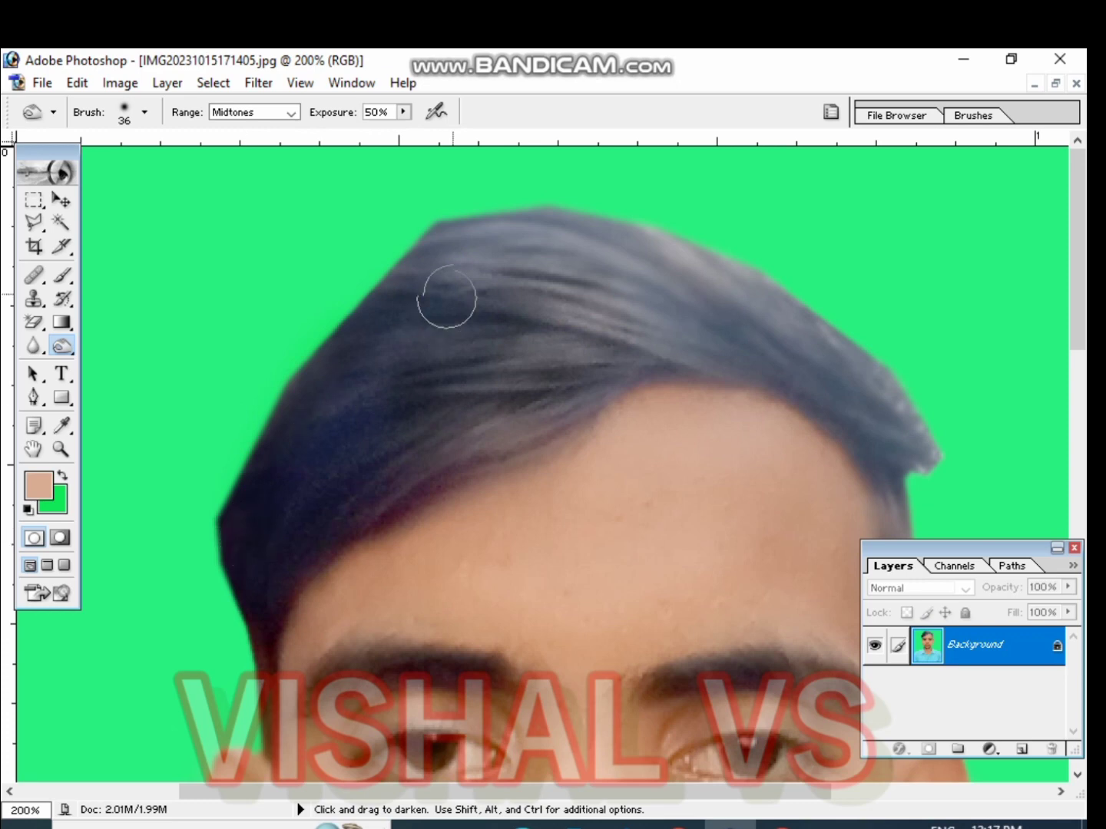
pyautogui.moveTo(447, 297)
pyautogui.mouseDown()
pyautogui.moveTo(586, 269)
pyautogui.moveTo(506, 252)
pyautogui.moveTo(600, 305)
pyautogui.moveTo(531, 381)
pyautogui.moveTo(557, 363)
pyautogui.moveTo(542, 400)
pyautogui.moveTo(456, 432)
pyautogui.moveTo(583, 393)
pyautogui.moveTo(574, 412)
pyautogui.moveTo(388, 480)
pyautogui.mouseUp()
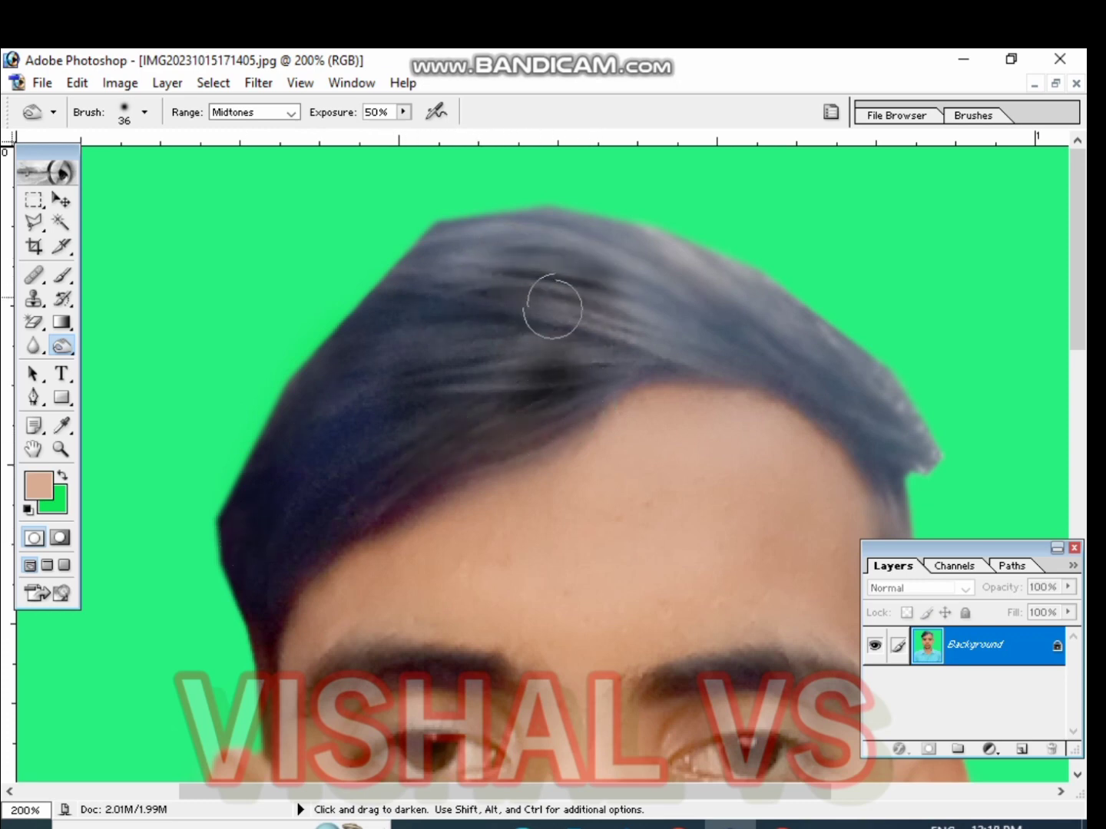
pyautogui.moveTo(910, 419)
pyautogui.mouseDown()
pyautogui.moveTo(899, 445)
pyautogui.moveTo(841, 376)
pyautogui.moveTo(907, 424)
pyautogui.moveTo(886, 394)
pyautogui.moveTo(725, 301)
pyautogui.moveTo(615, 284)
pyautogui.moveTo(730, 272)
pyautogui.moveTo(632, 252)
pyautogui.moveTo(695, 270)
pyautogui.moveTo(674, 248)
pyautogui.moveTo(611, 242)
pyautogui.moveTo(690, 287)
pyautogui.moveTo(543, 314)
pyautogui.moveTo(739, 322)
pyautogui.moveTo(584, 339)
pyautogui.moveTo(712, 343)
pyautogui.moveTo(613, 358)
pyautogui.moveTo(545, 398)
pyautogui.moveTo(617, 336)
pyautogui.moveTo(610, 248)
pyautogui.moveTo(450, 240)
pyautogui.moveTo(406, 288)
pyautogui.moveTo(491, 256)
pyautogui.moveTo(497, 295)
pyautogui.mouseUp()
pyautogui.moveTo(432, 336)
pyautogui.mouseDown()
pyautogui.moveTo(338, 417)
pyautogui.moveTo(291, 488)
pyautogui.mouseUp()
pyautogui.moveTo(559, 322); pyautogui.dragTo(450, 406)
pyautogui.moveTo(774, 335)
pyautogui.mouseDown()
pyautogui.moveTo(783, 368)
pyautogui.moveTo(717, 336)
pyautogui.moveTo(839, 341)
pyautogui.moveTo(757, 288)
pyautogui.moveTo(660, 254)
pyautogui.moveTo(668, 297)
pyautogui.mouseUp()
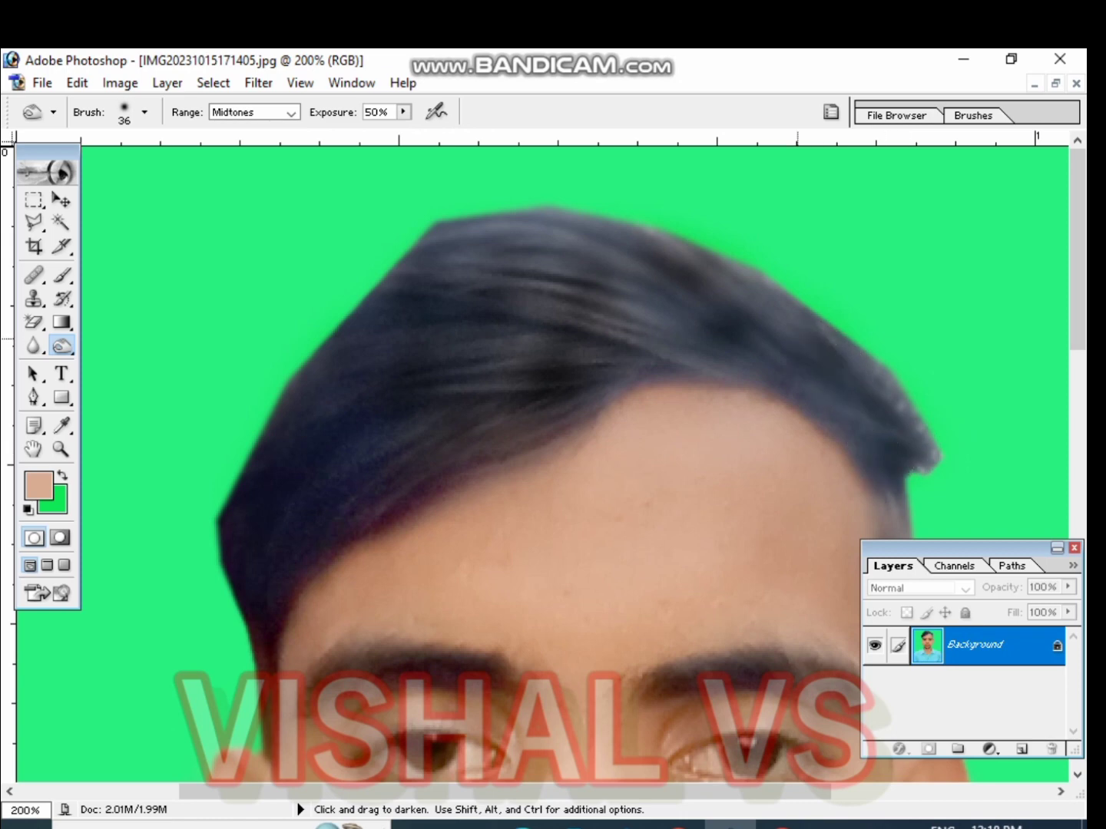
pyautogui.moveTo(813, 332); pyautogui.dragTo(360, 370)
pyautogui.moveTo(710, 333)
pyautogui.mouseDown()
pyautogui.moveTo(502, 394)
pyautogui.moveTo(562, 259)
pyautogui.moveTo(551, 252)
pyautogui.moveTo(428, 321)
pyautogui.moveTo(485, 411)
pyautogui.moveTo(519, 409)
pyautogui.mouseUp()
# Apply Brightness/Contrast with brightness -3 and contrast -2
pyautogui.click(121, 83)
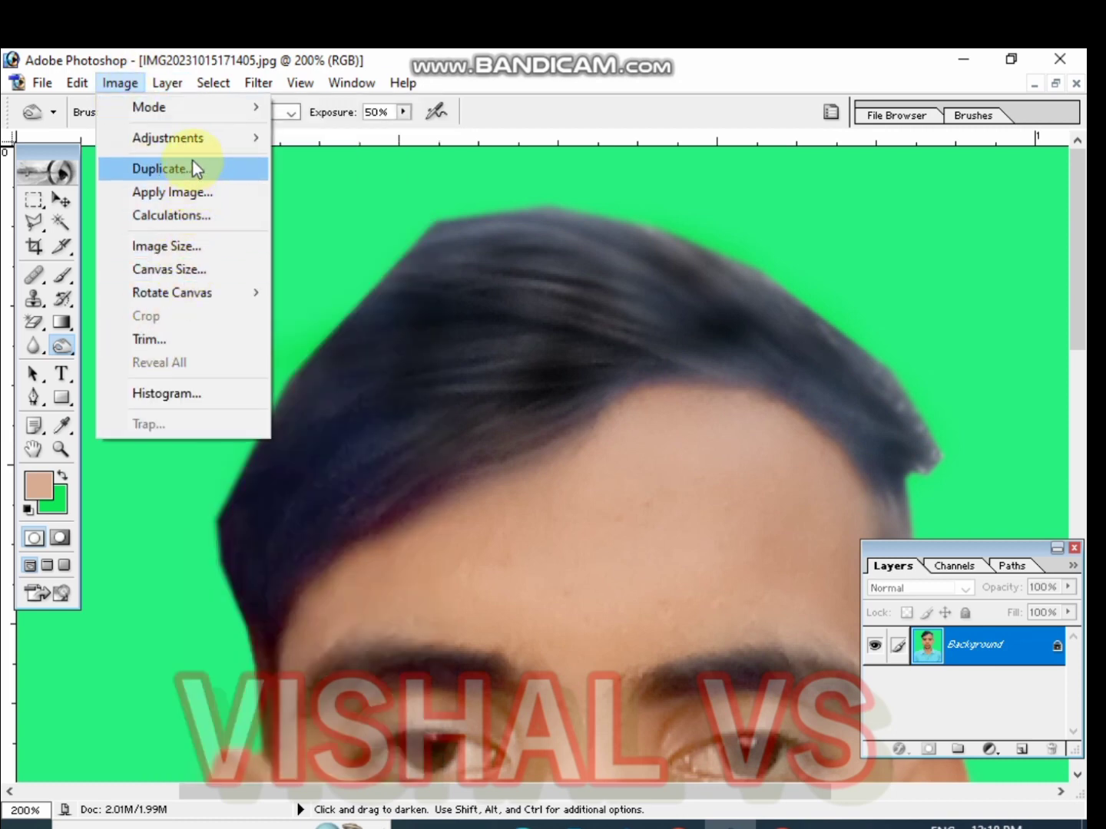
pyautogui.moveTo(196, 138)
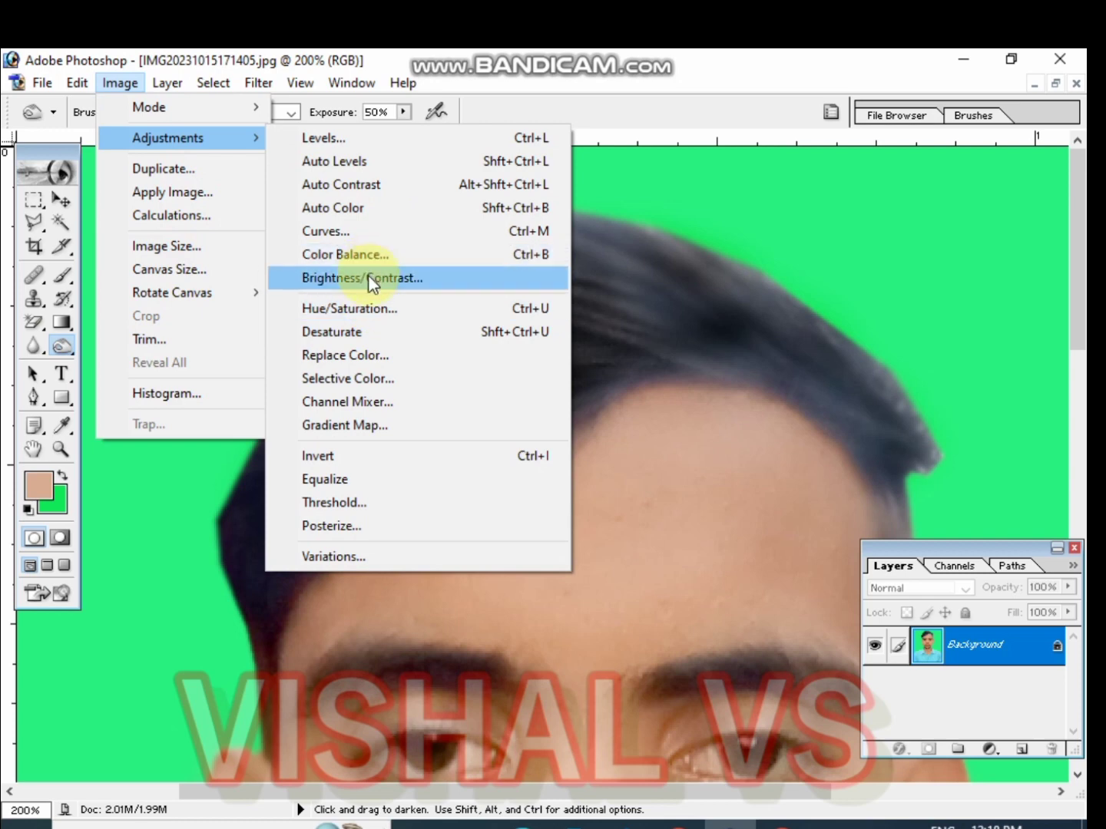
pyautogui.click(368, 276)
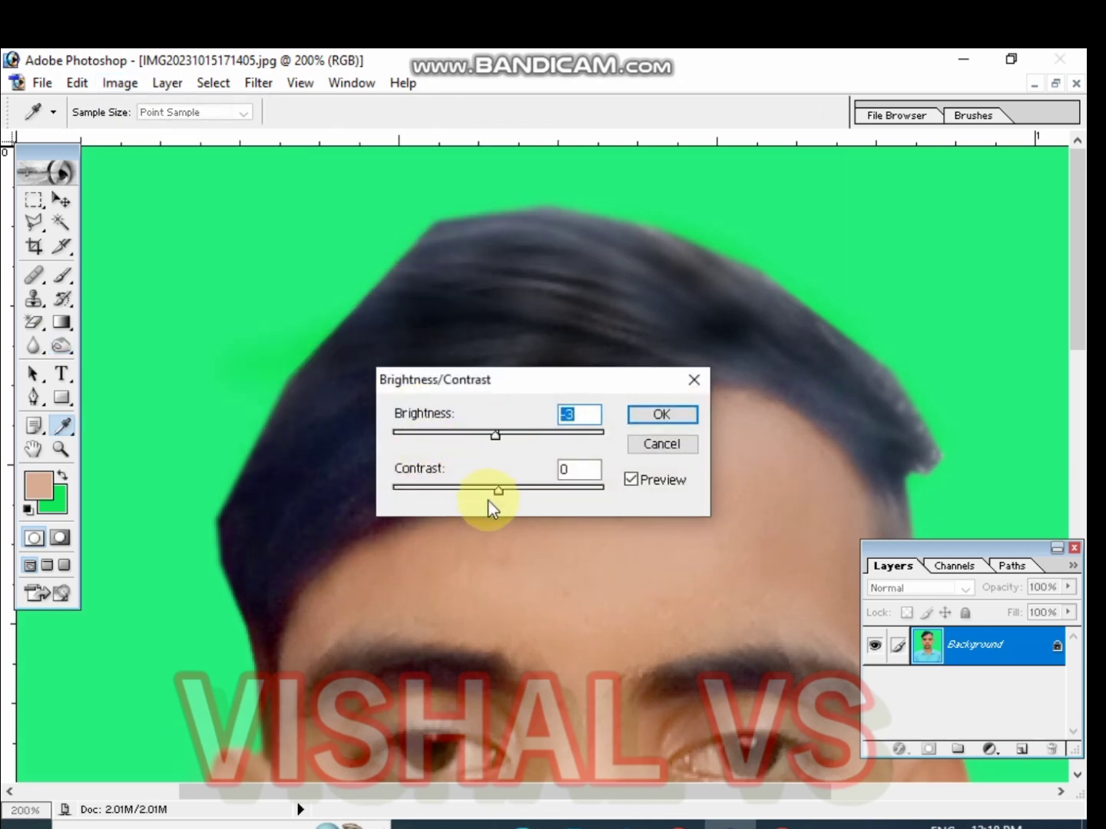
pyautogui.moveTo(501, 490)
pyautogui.mouseDown()
pyautogui.moveTo(528, 491)
pyautogui.moveTo(495, 494)
pyautogui.mouseUp()
pyautogui.click(679, 415)
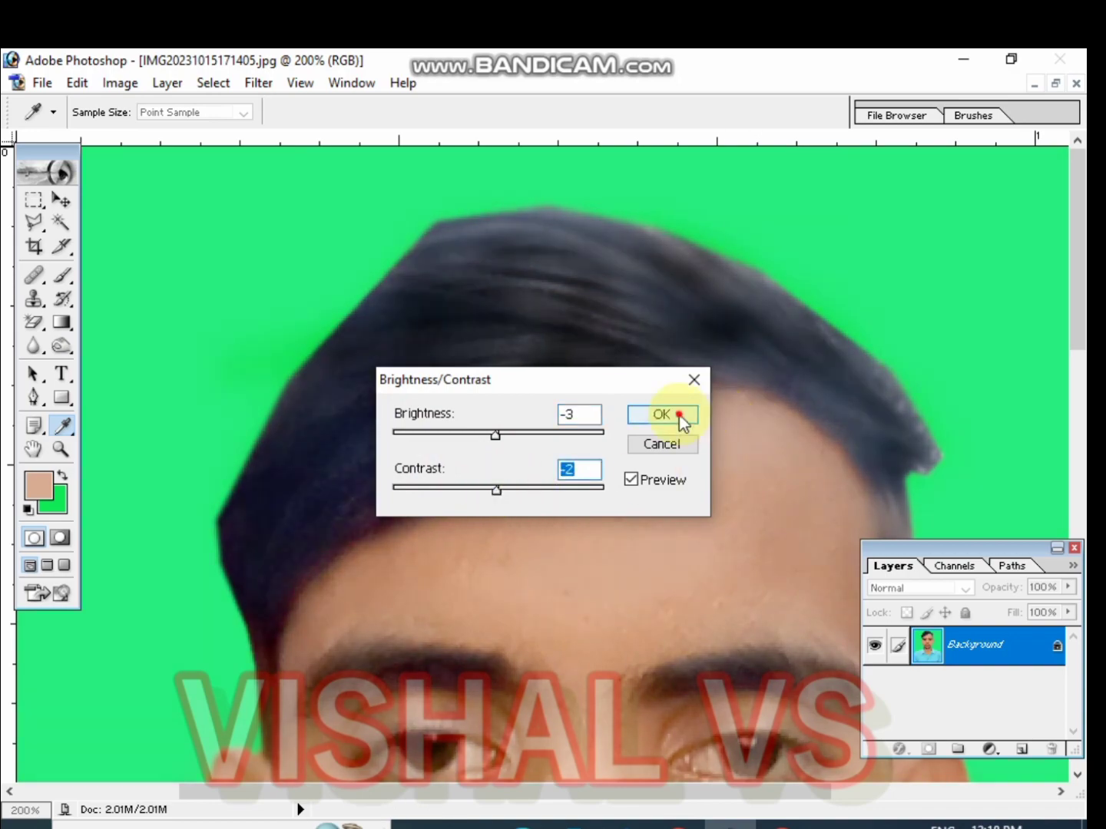
# Set the Burn brush to 30 px and darken the moustache and beard around the mouth and chin
pyautogui.hotkey('ctrl', '-')
pyautogui.hotkey('ctrl', '-')
pyautogui.hotkey('ctrl', '+')
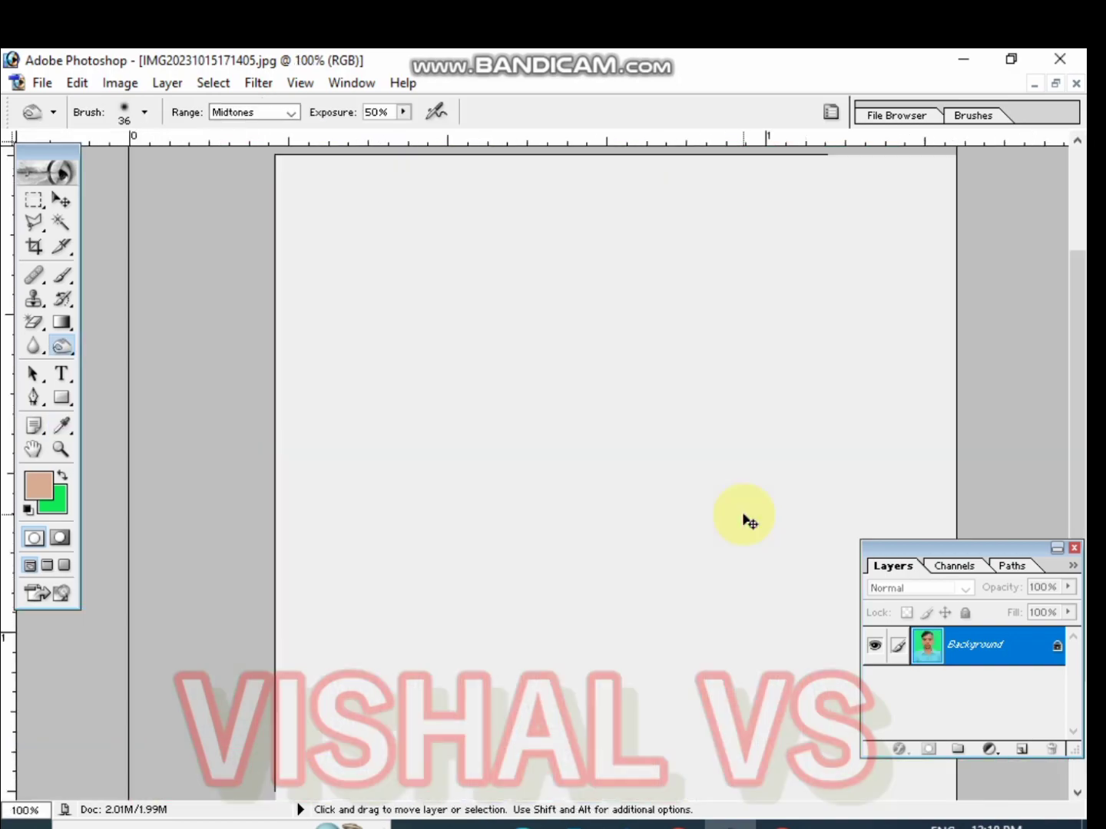
pyautogui.hotkey('ctrl', '+')
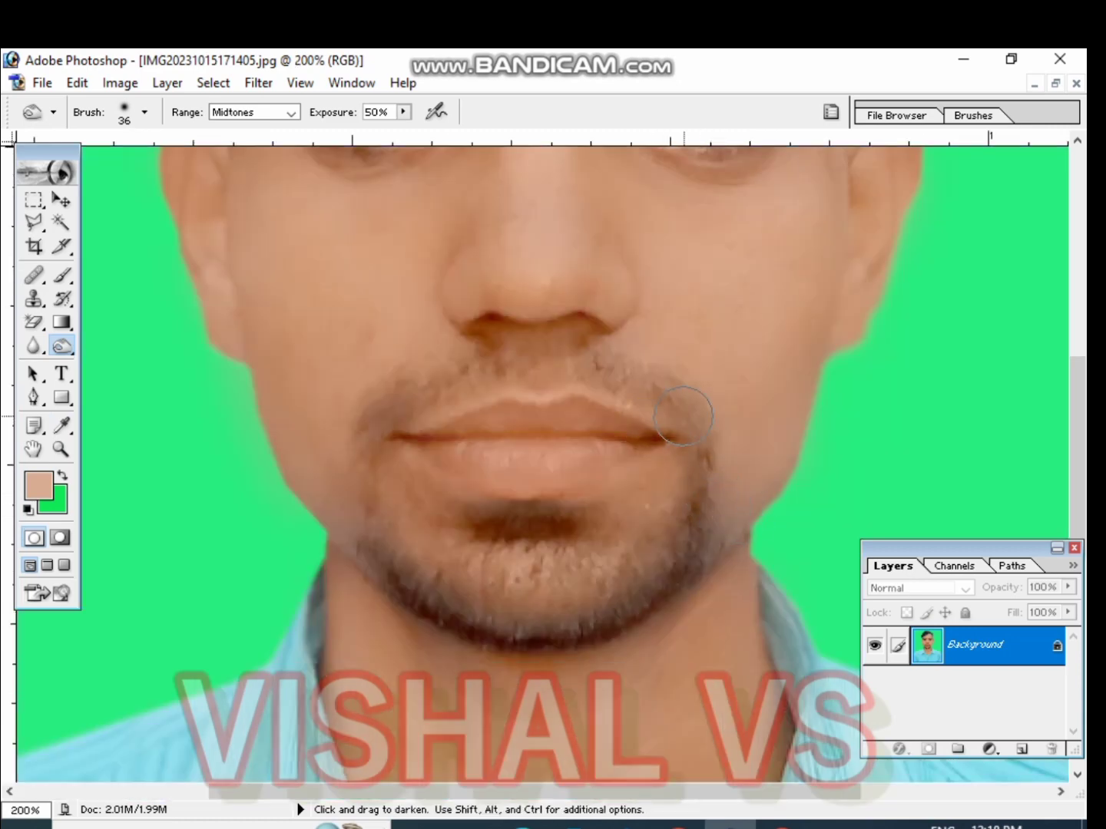
pyautogui.rightClick(440, 390)
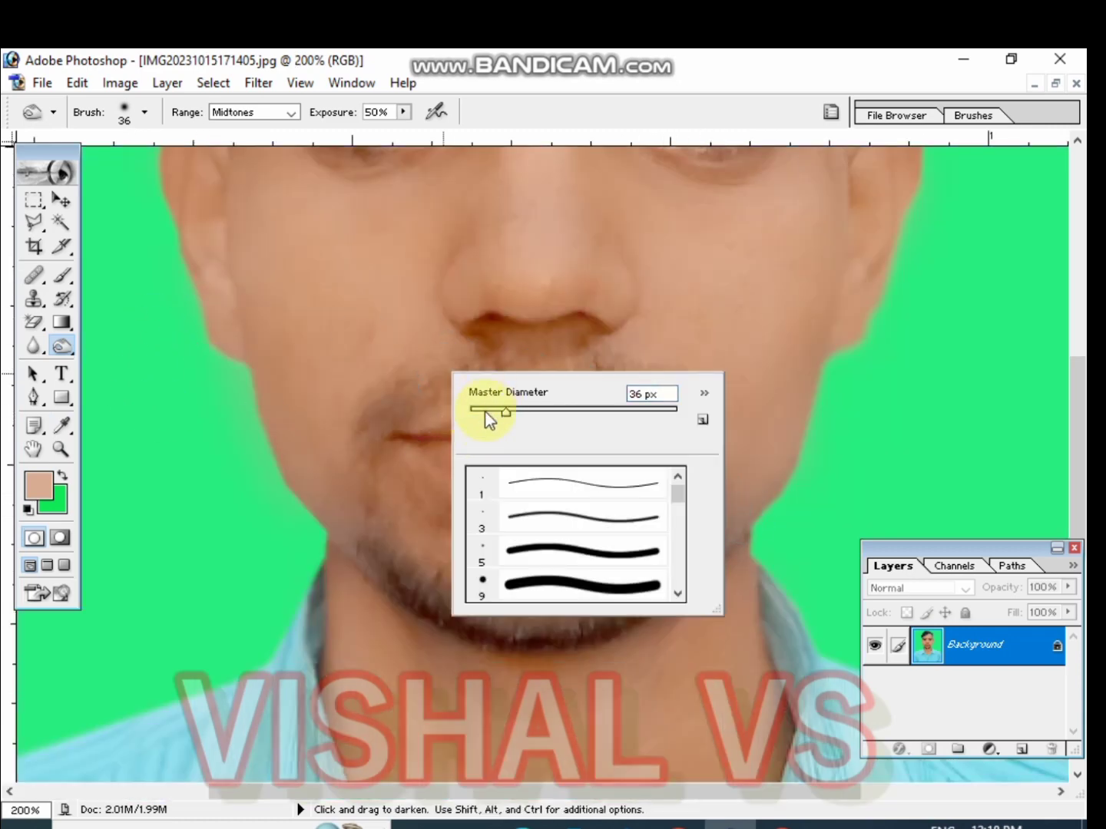
pyautogui.click(486, 413)
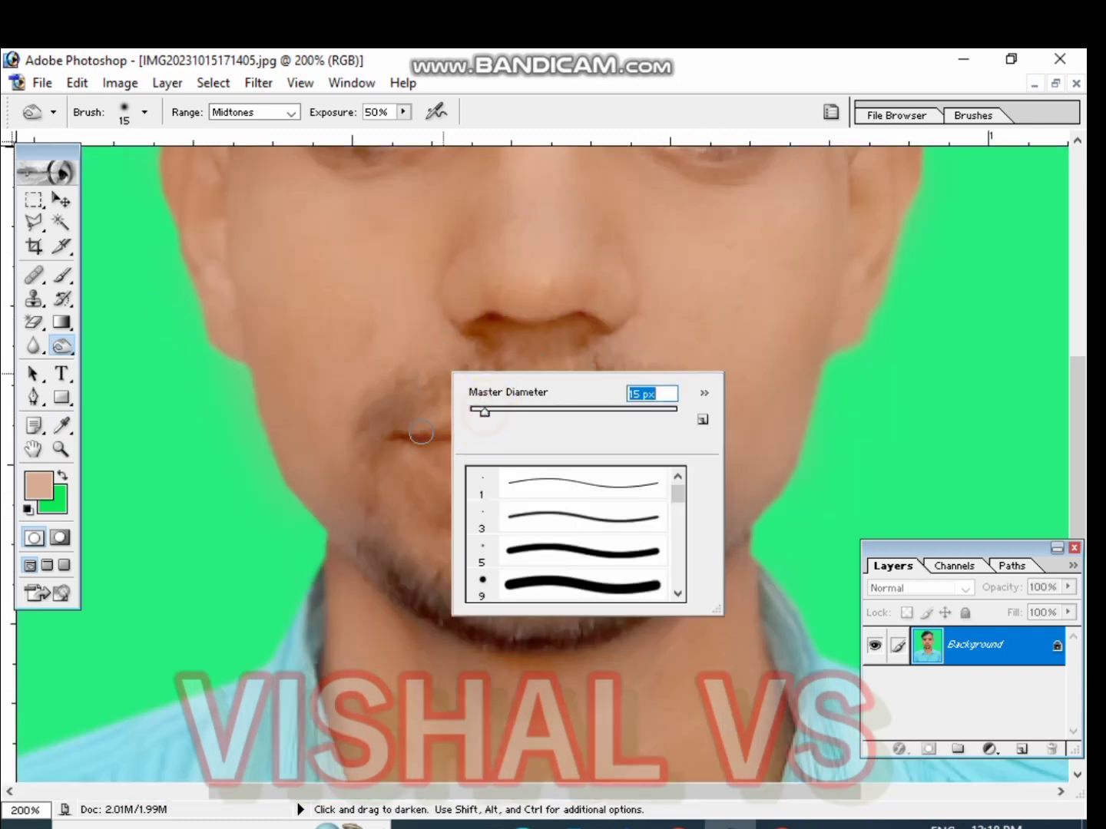
pyautogui.click(492, 411)
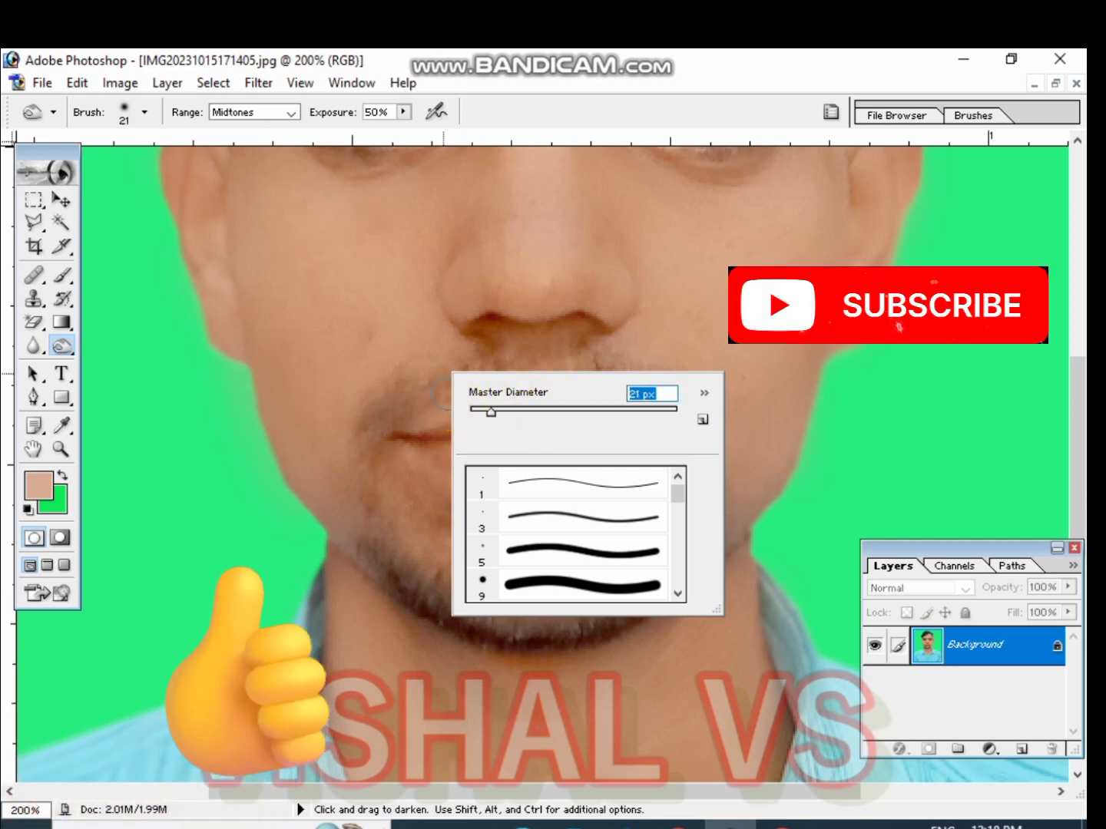
pyautogui.click(484, 360)
pyautogui.rightClick(484, 384)
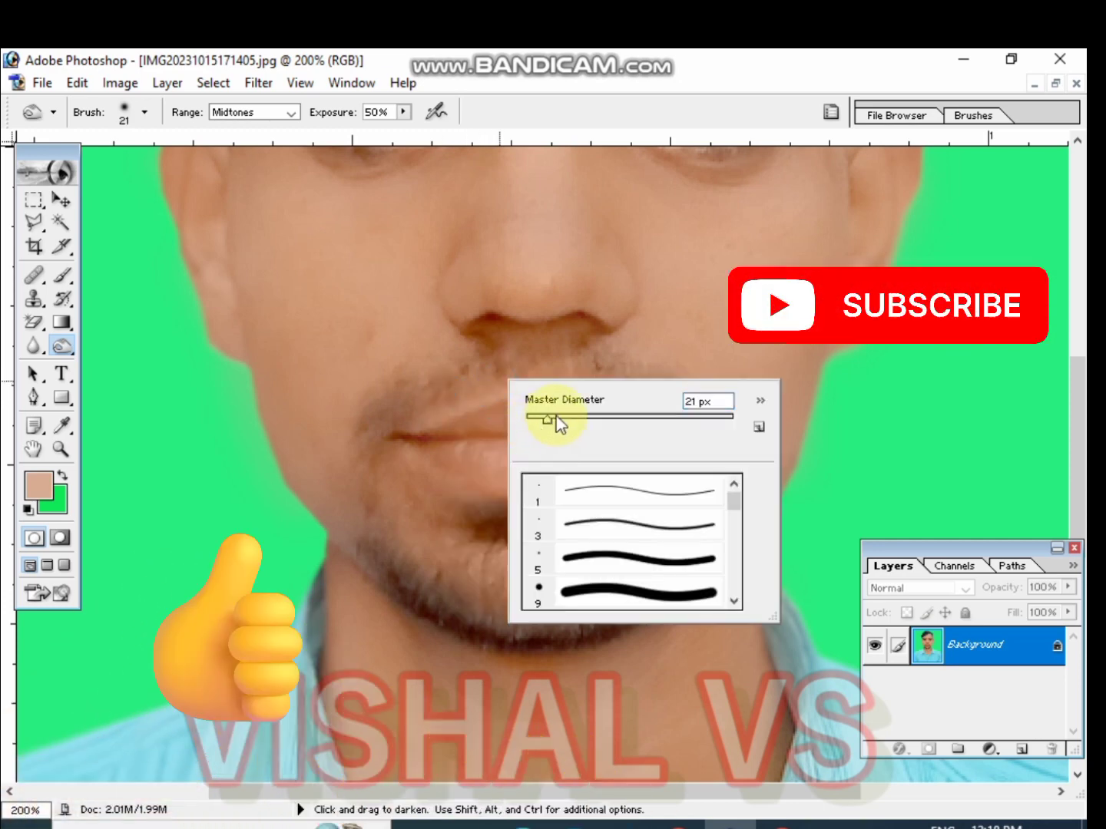
pyautogui.click(556, 417)
pyautogui.click(467, 377)
pyautogui.moveTo(467, 378); pyautogui.dragTo(396, 411)
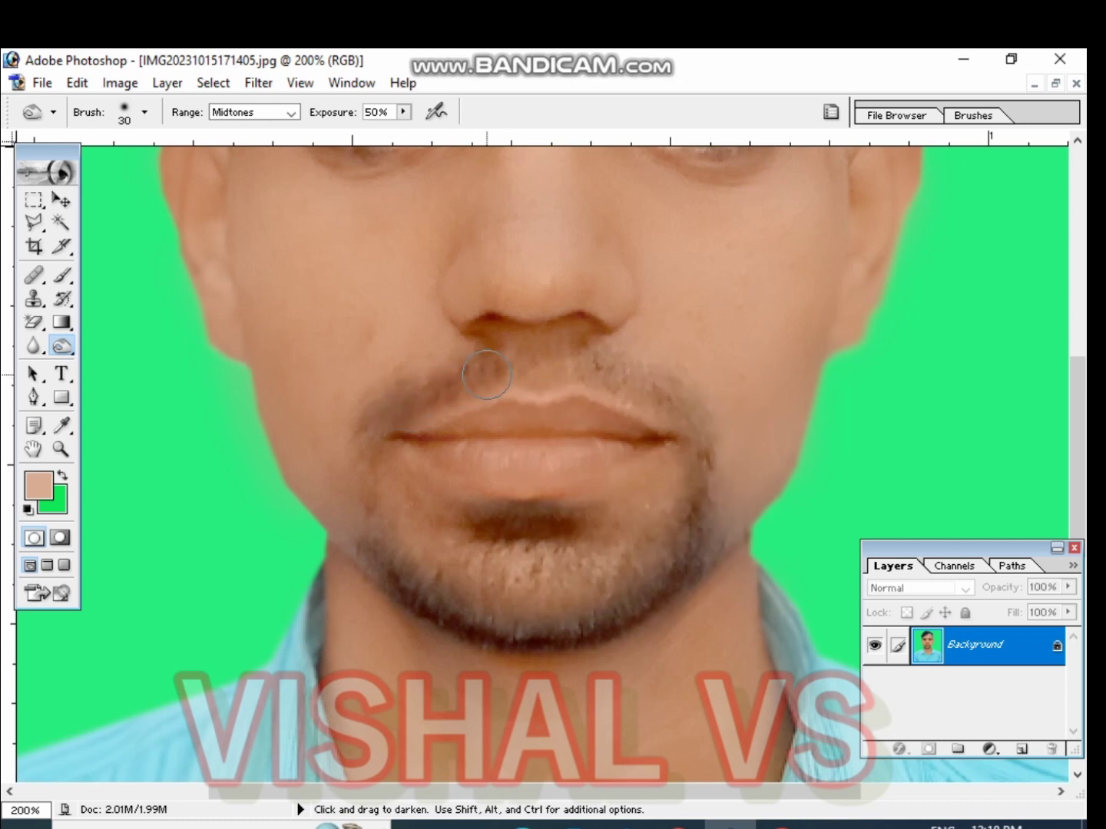
pyautogui.moveTo(486, 375)
pyautogui.mouseDown()
pyautogui.moveTo(594, 376)
pyautogui.moveTo(584, 369)
pyautogui.moveTo(675, 400)
pyautogui.moveTo(696, 419)
pyautogui.moveTo(697, 502)
pyautogui.mouseUp()
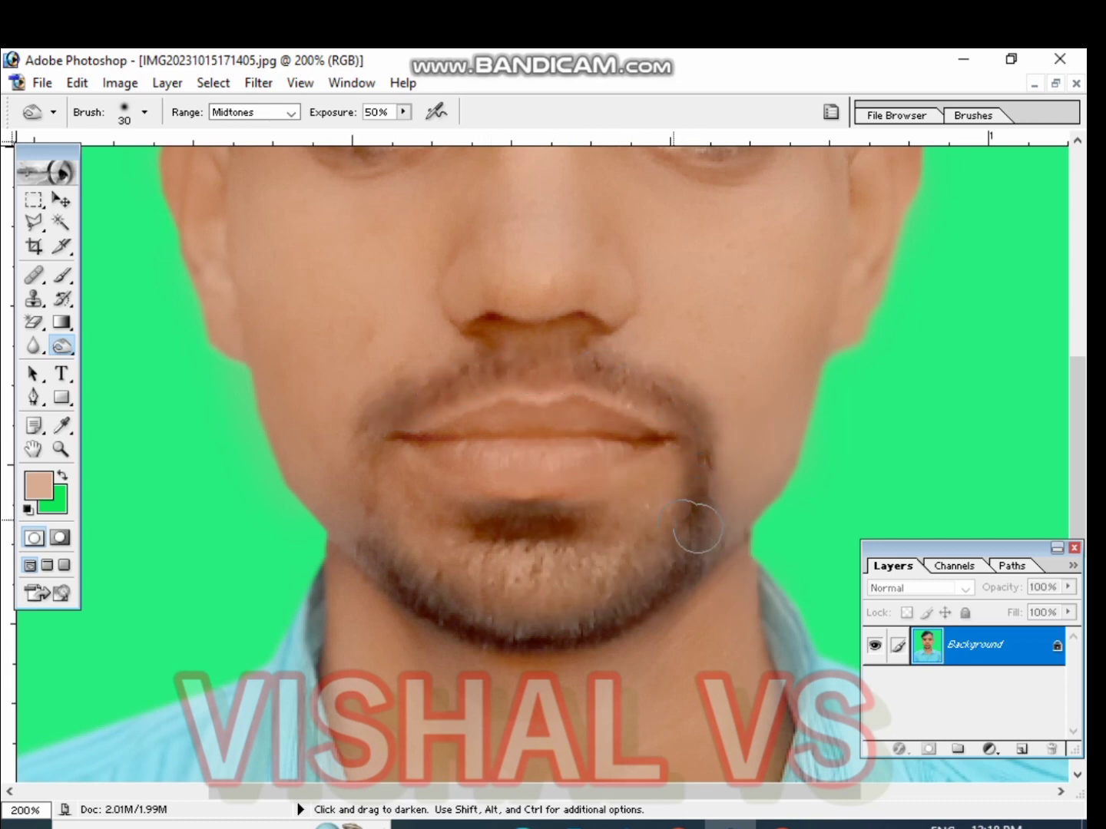
pyautogui.moveTo(393, 406)
pyautogui.mouseDown()
pyautogui.moveTo(363, 470)
pyautogui.moveTo(369, 553)
pyautogui.moveTo(421, 597)
pyautogui.moveTo(485, 631)
pyautogui.moveTo(582, 618)
pyautogui.moveTo(641, 607)
pyautogui.moveTo(688, 550)
pyautogui.moveTo(646, 576)
pyautogui.mouseUp()
pyautogui.moveTo(553, 516)
pyautogui.mouseDown()
pyautogui.moveTo(489, 527)
pyautogui.moveTo(570, 525)
pyautogui.moveTo(488, 523)
pyautogui.mouseUp()
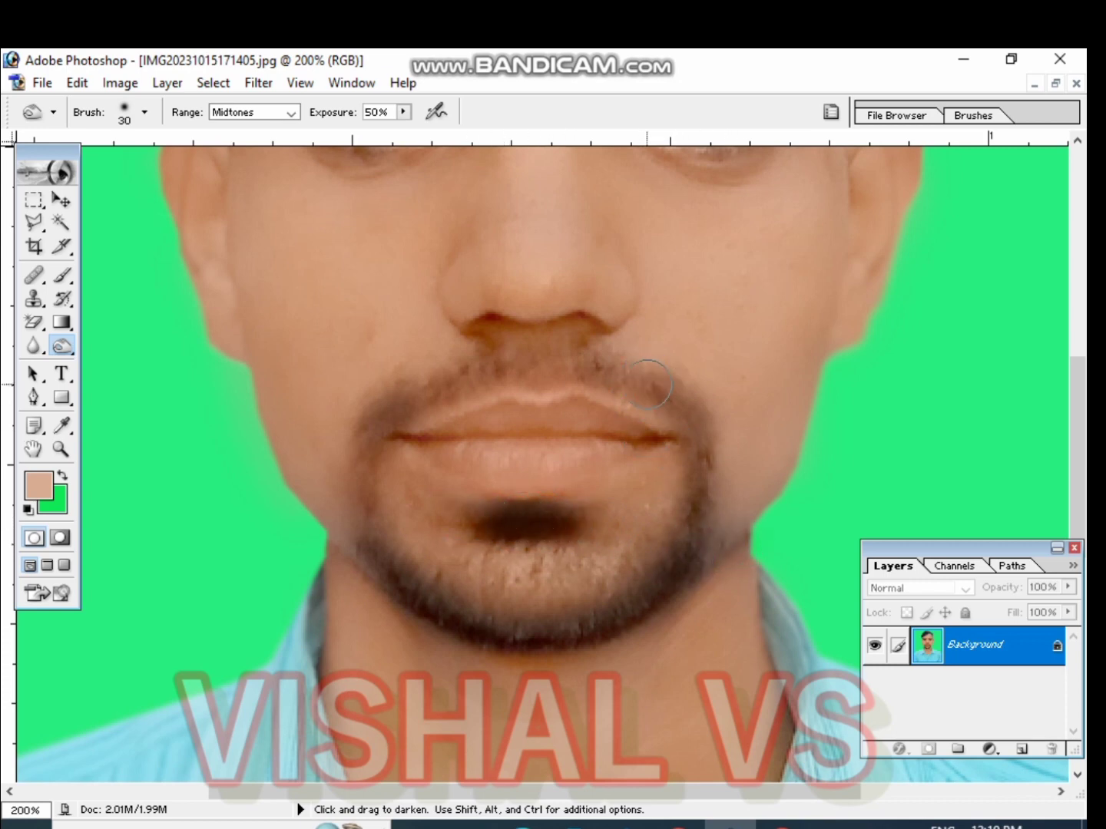
pyautogui.moveTo(647, 384)
pyautogui.mouseDown()
pyautogui.moveTo(537, 362)
pyautogui.moveTo(426, 383)
pyautogui.moveTo(370, 444)
pyautogui.moveTo(374, 550)
pyautogui.mouseUp()
pyautogui.moveTo(709, 454); pyautogui.dragTo(713, 536)
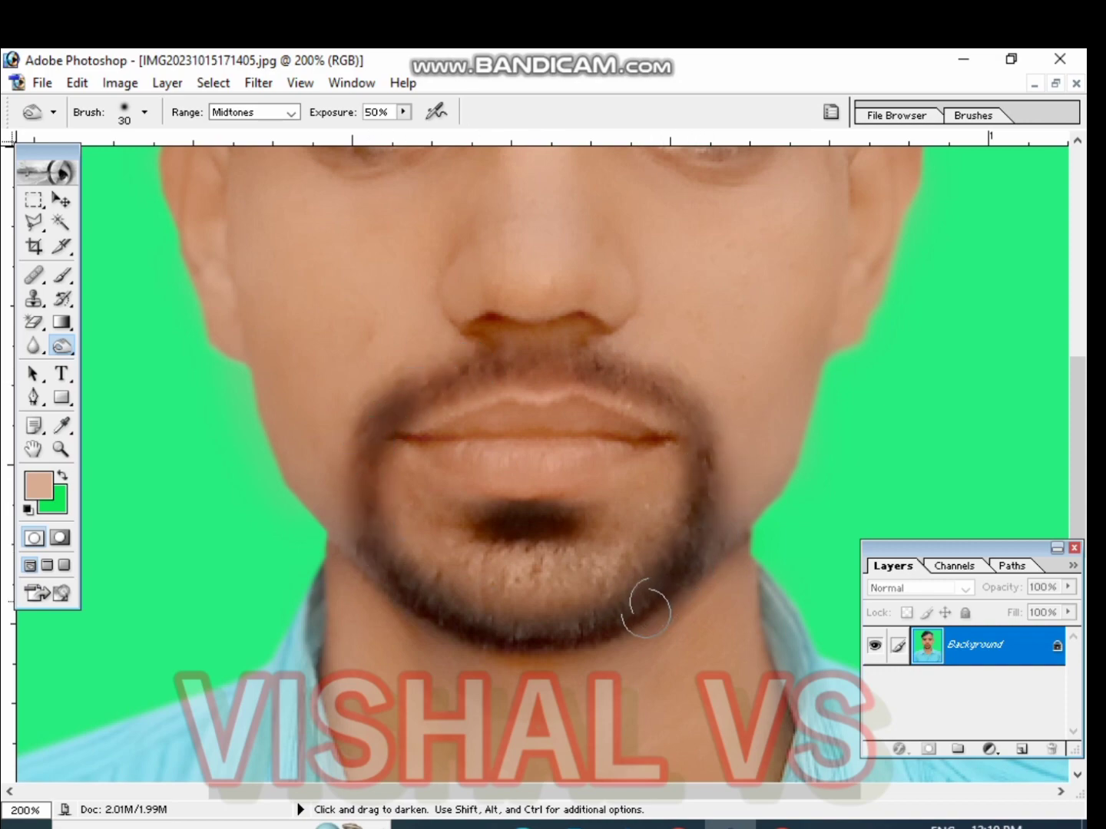
pyautogui.hotkey('ctrl', '-')
pyautogui.hotkey('ctrl', '-')
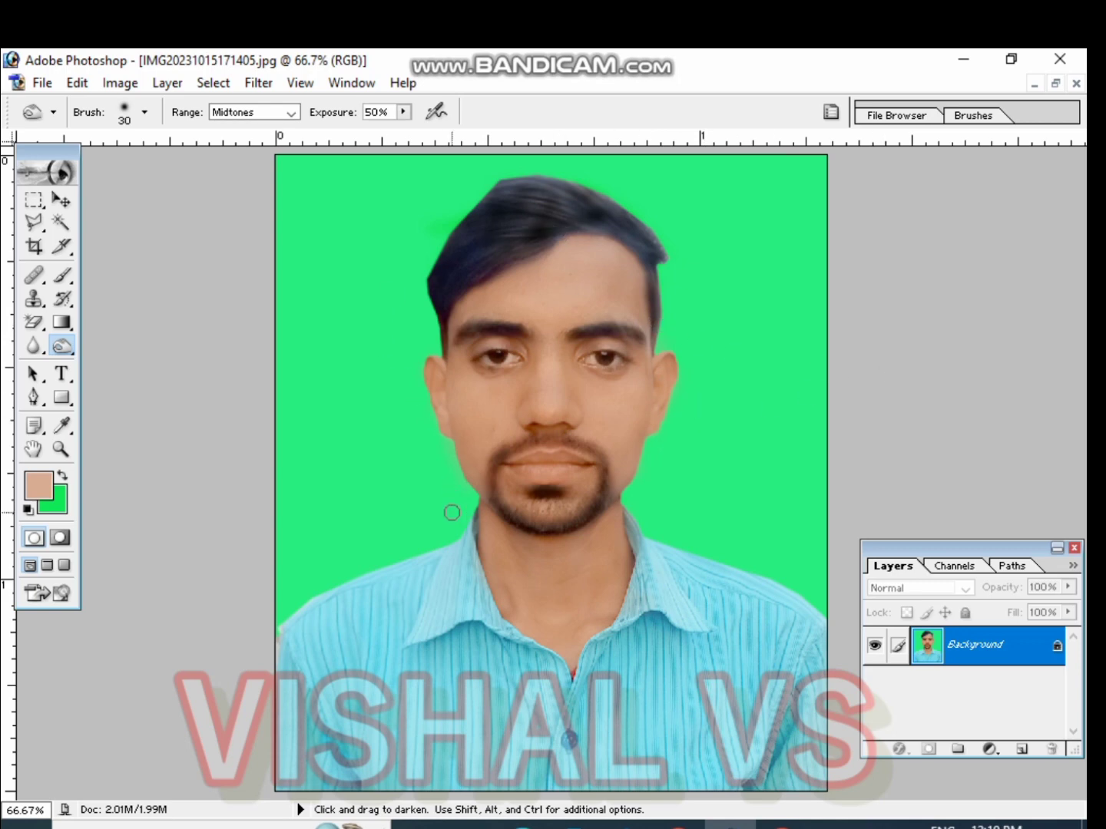
pyautogui.scroll(1, 508, 495)
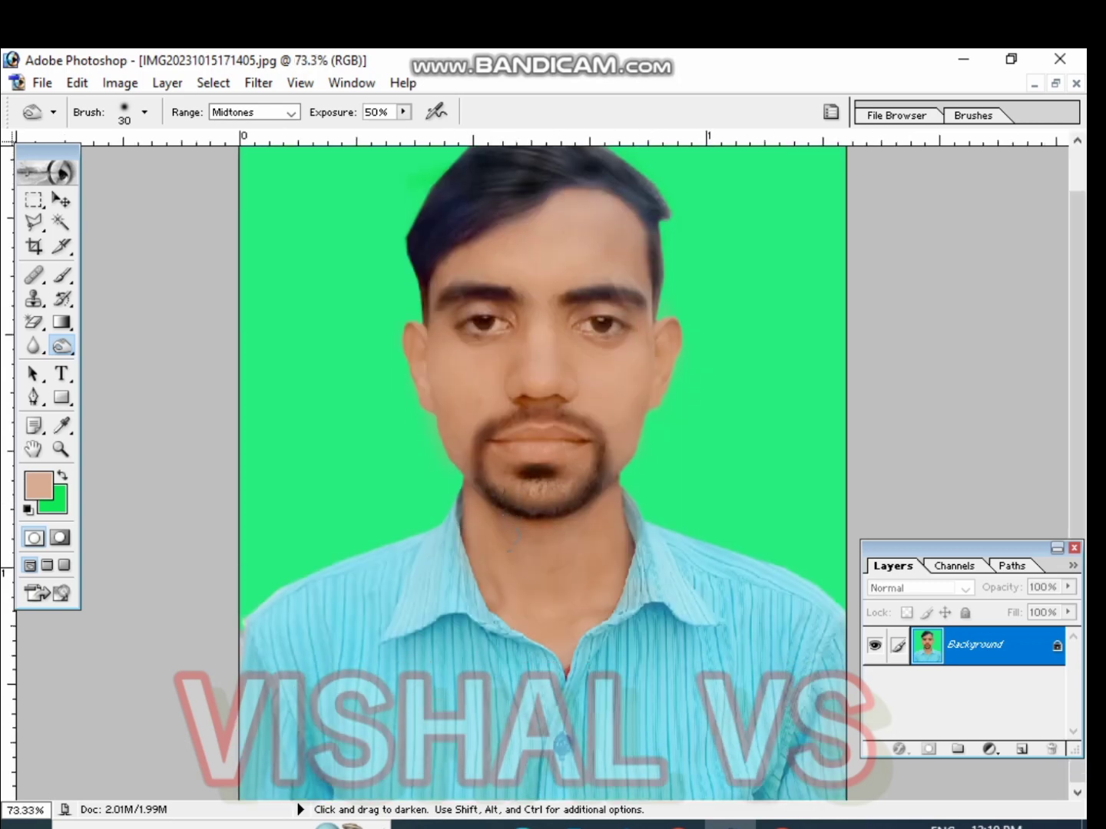
pyautogui.scroll(2, 537, 638)
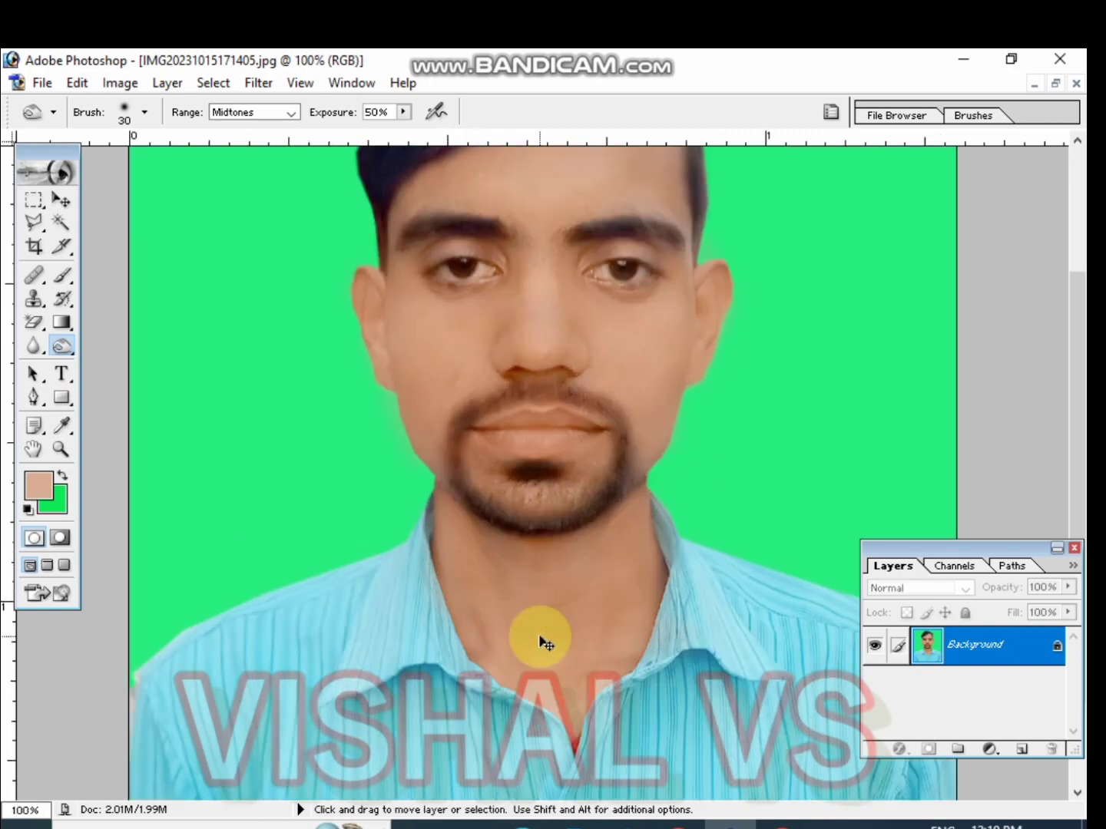
# Clone nearby skin over the neck area with the Clone Stamp tool
pyautogui.moveTo(541, 637); pyautogui.dragTo(591, 288)
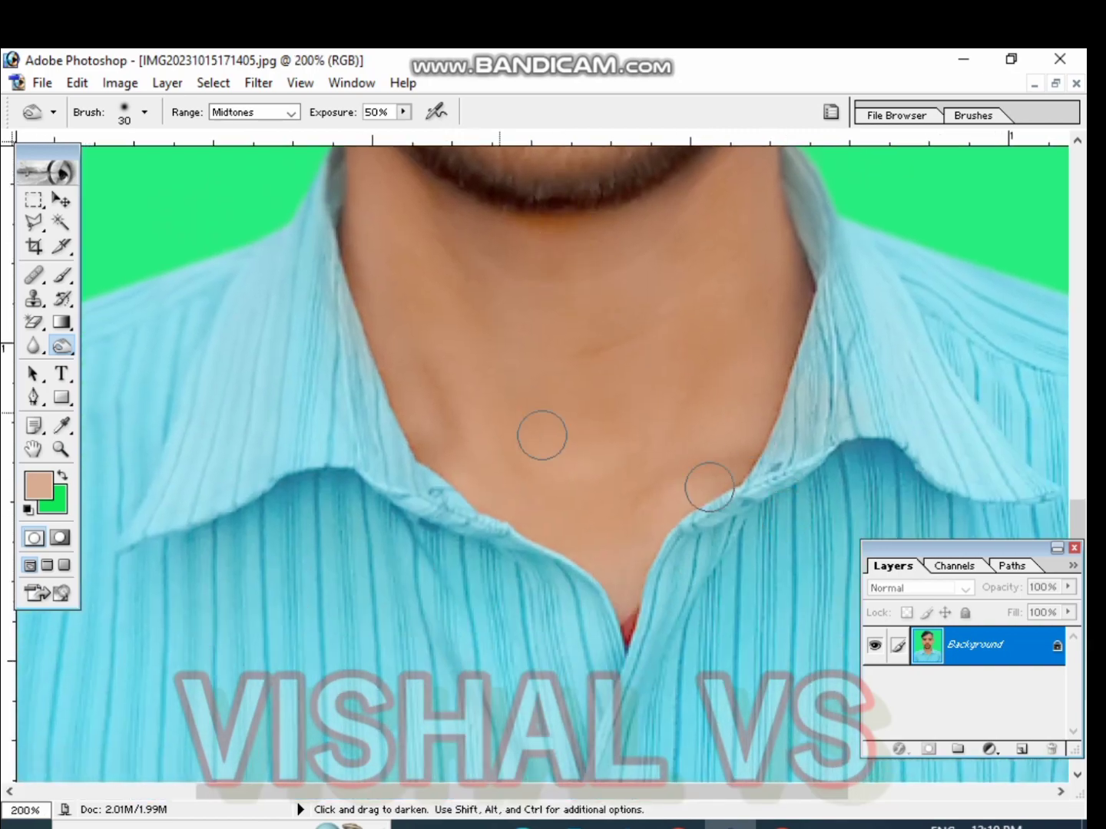
pyautogui.click(32, 302)
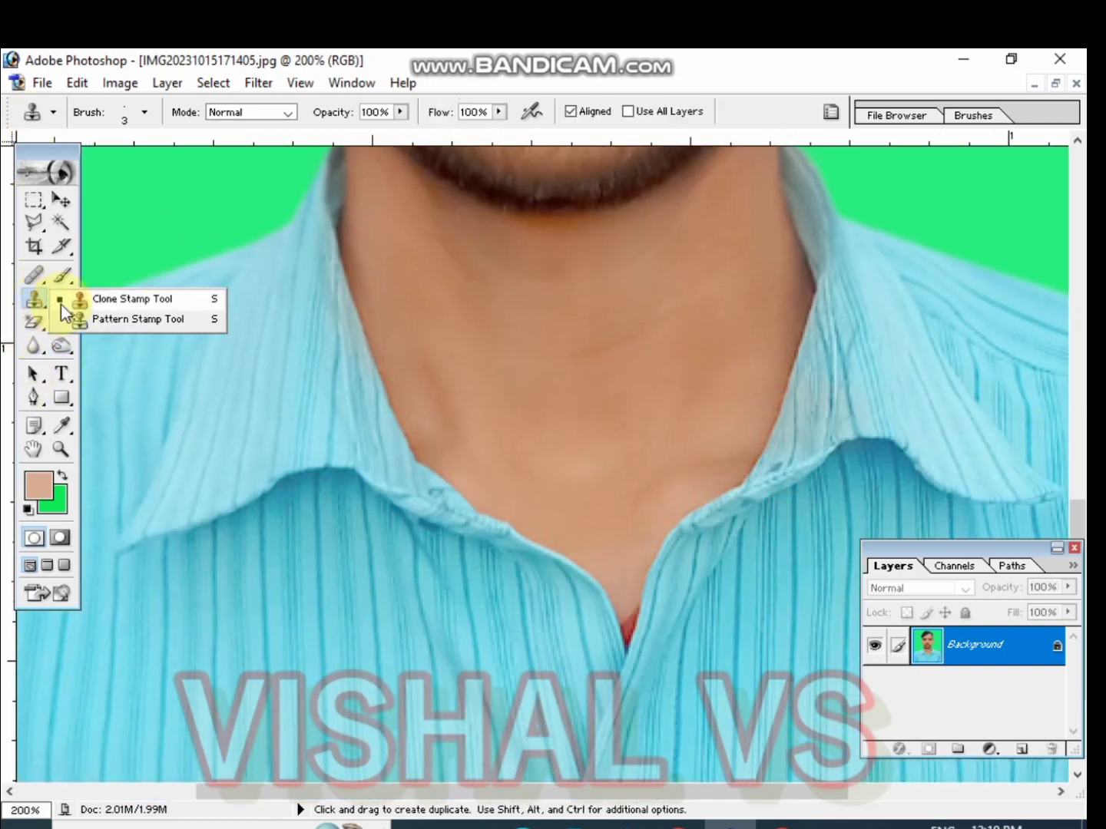
pyautogui.click(101, 298)
pyautogui.keyDown('alt'); pyautogui.click(677, 452); pyautogui.keyUp('alt')
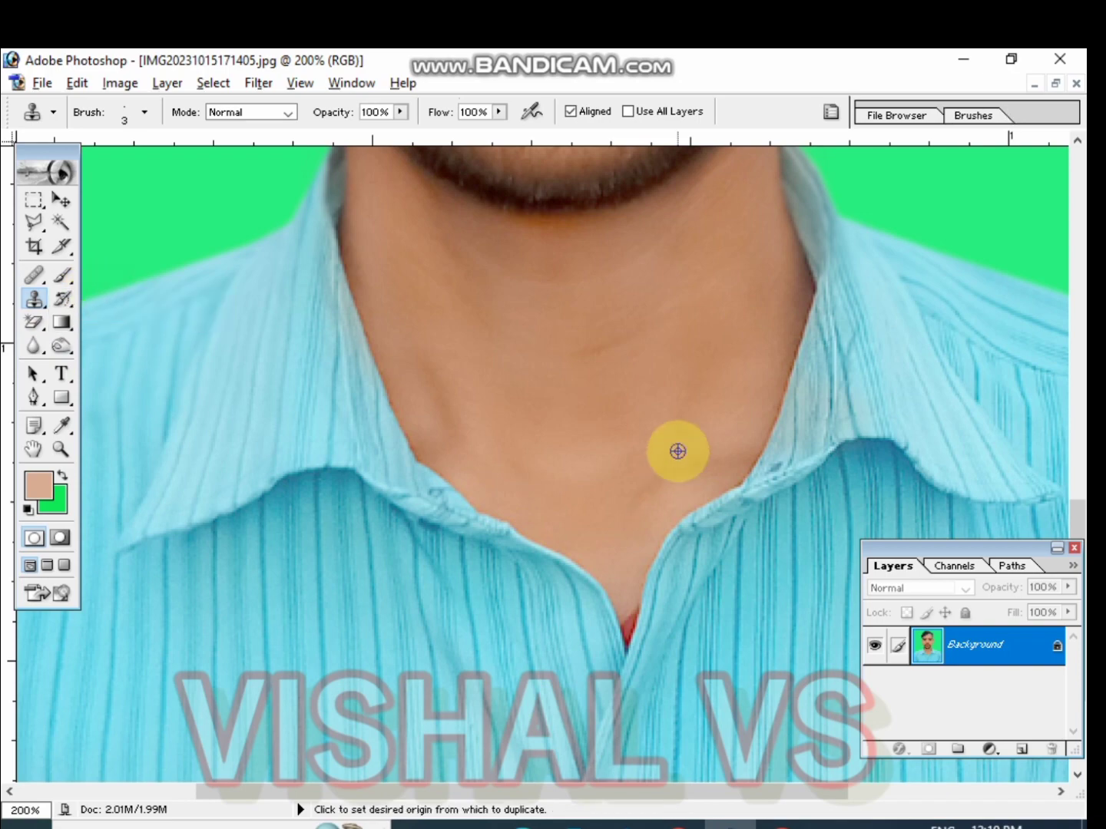
pyautogui.click(620, 488)
pyautogui.hotkey('ctrl', '+')
pyautogui.hotkey('ctrl', '+')
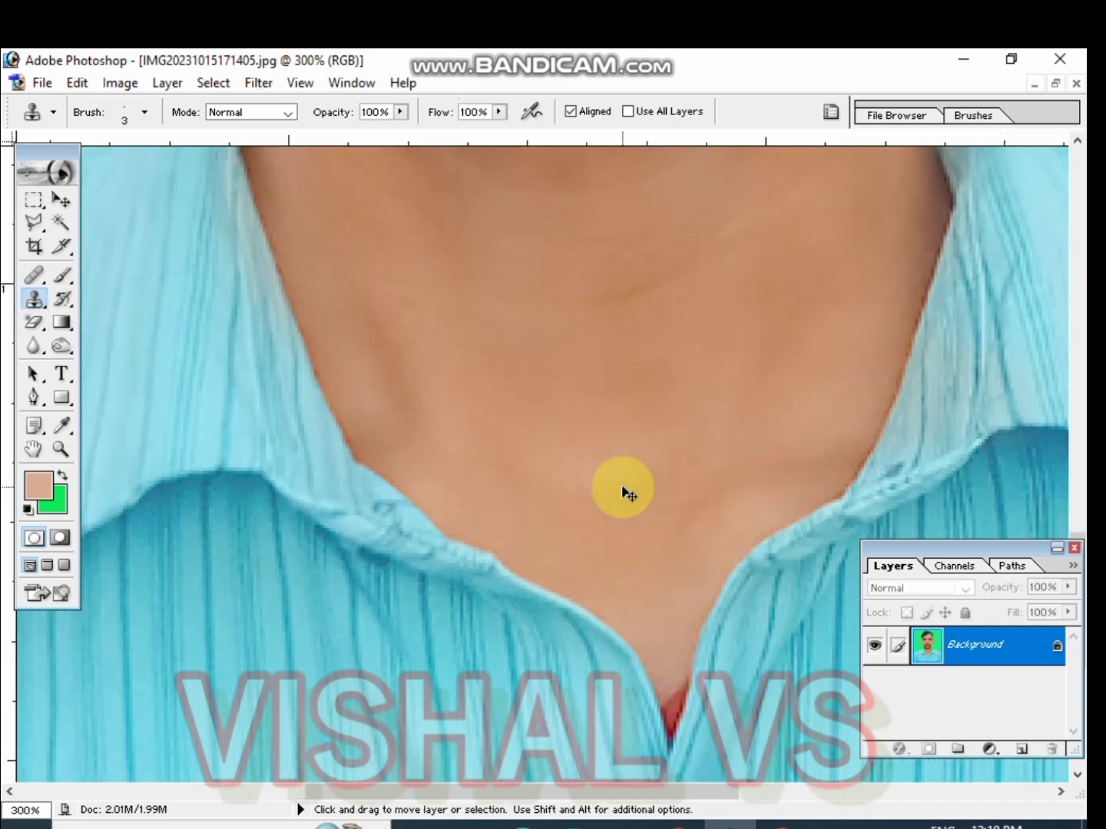
pyautogui.moveTo(626, 510); pyautogui.dragTo(557, 225)
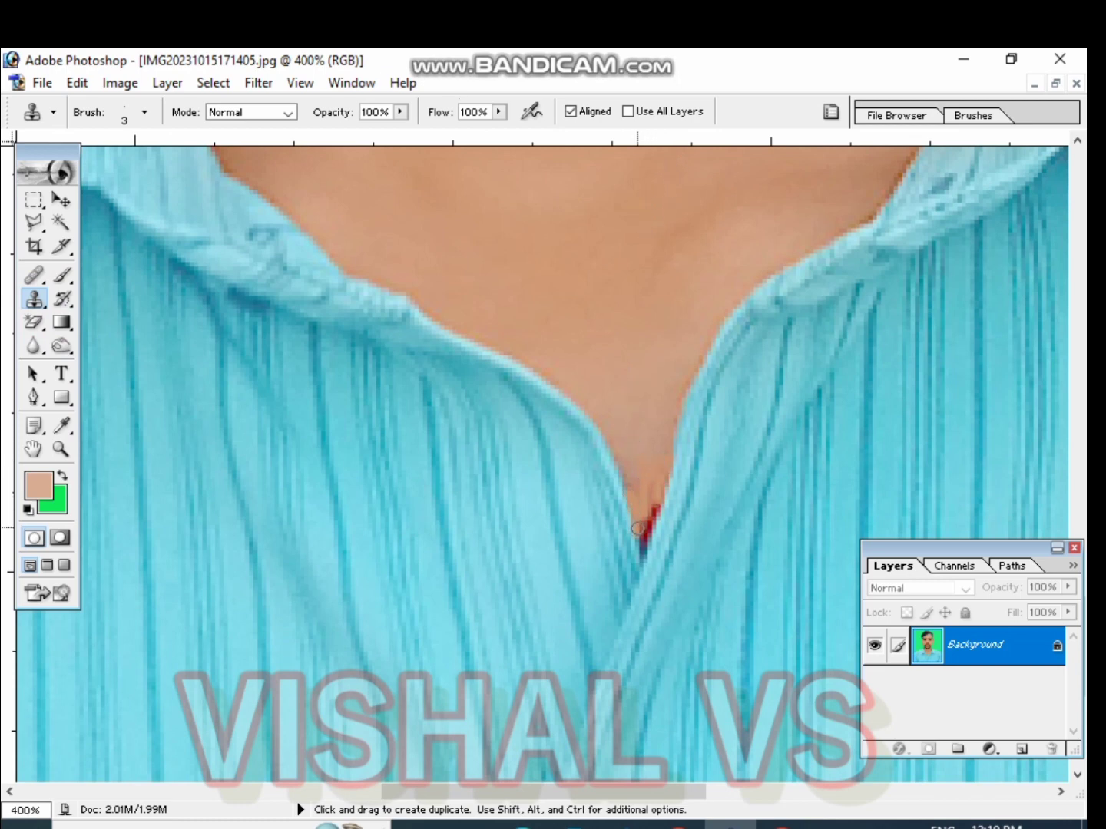
pyautogui.scroll(-1, 638, 528)
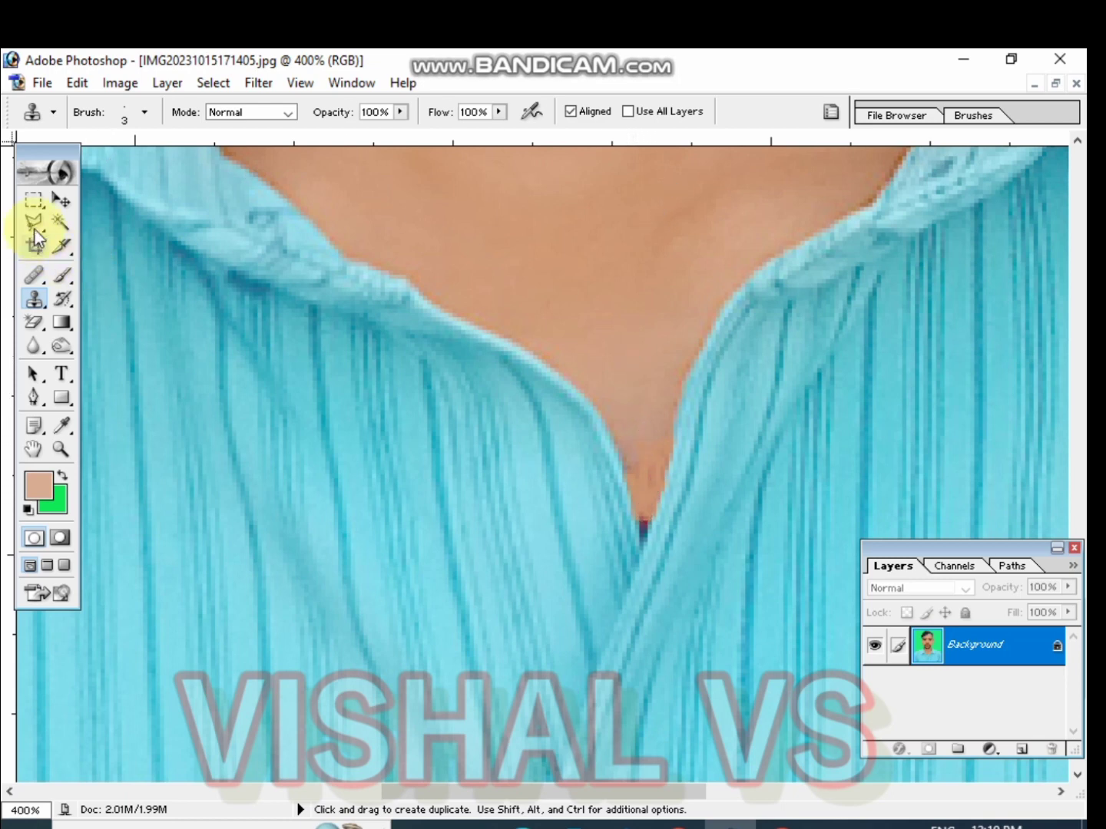
# Set the Brush to 11 px at 19% opacity and paint over the red spot at the bottom of the neckline
pyautogui.click(60, 223)
pyautogui.click(63, 273)
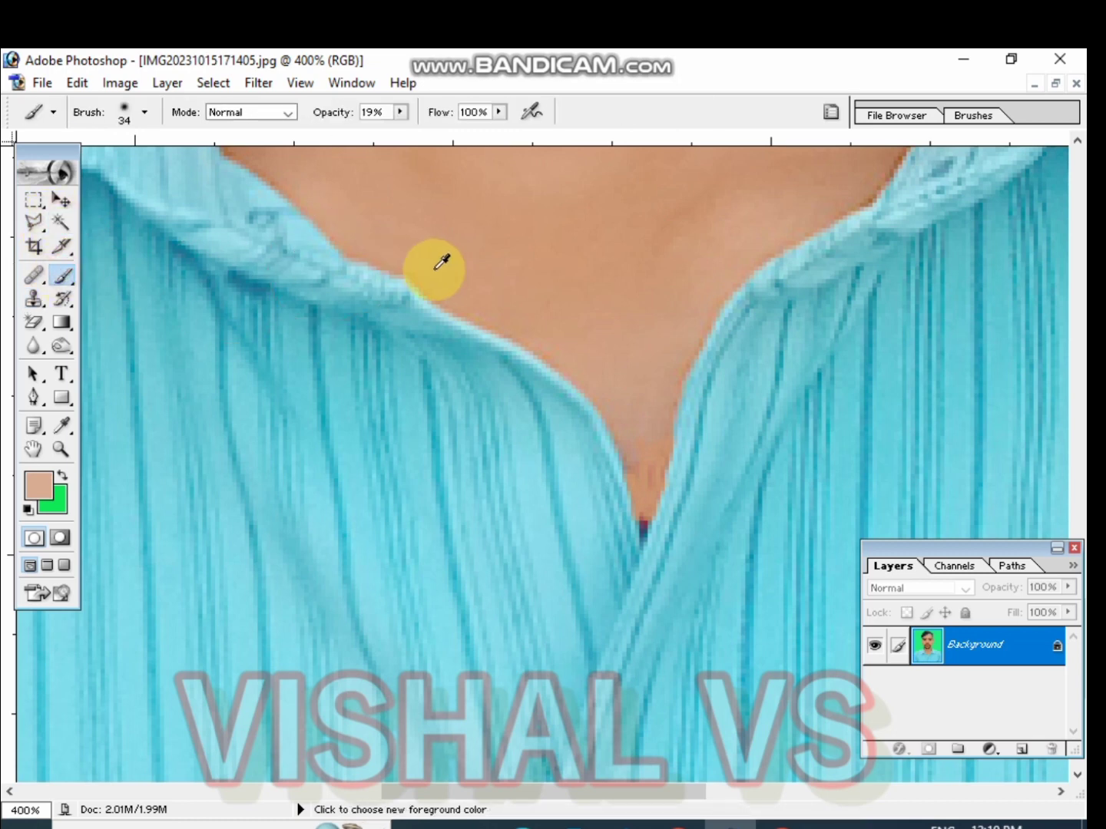
pyautogui.rightClick(673, 281)
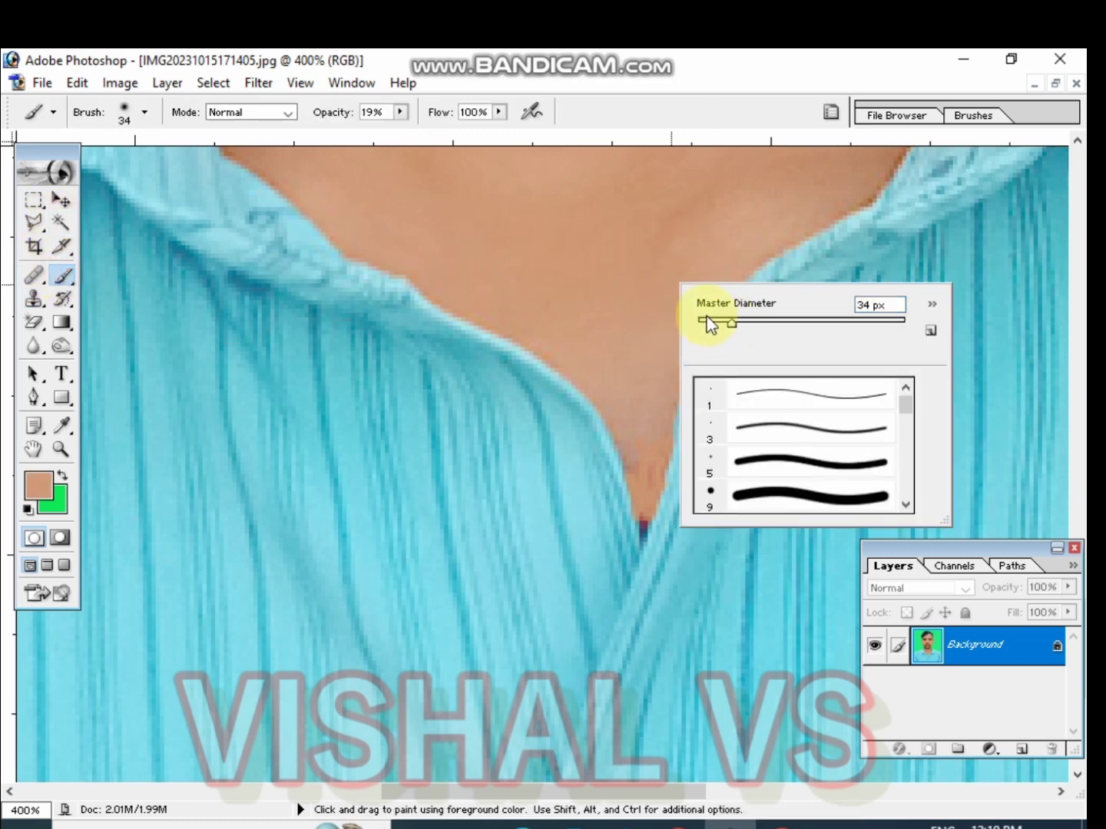
pyautogui.click(657, 454)
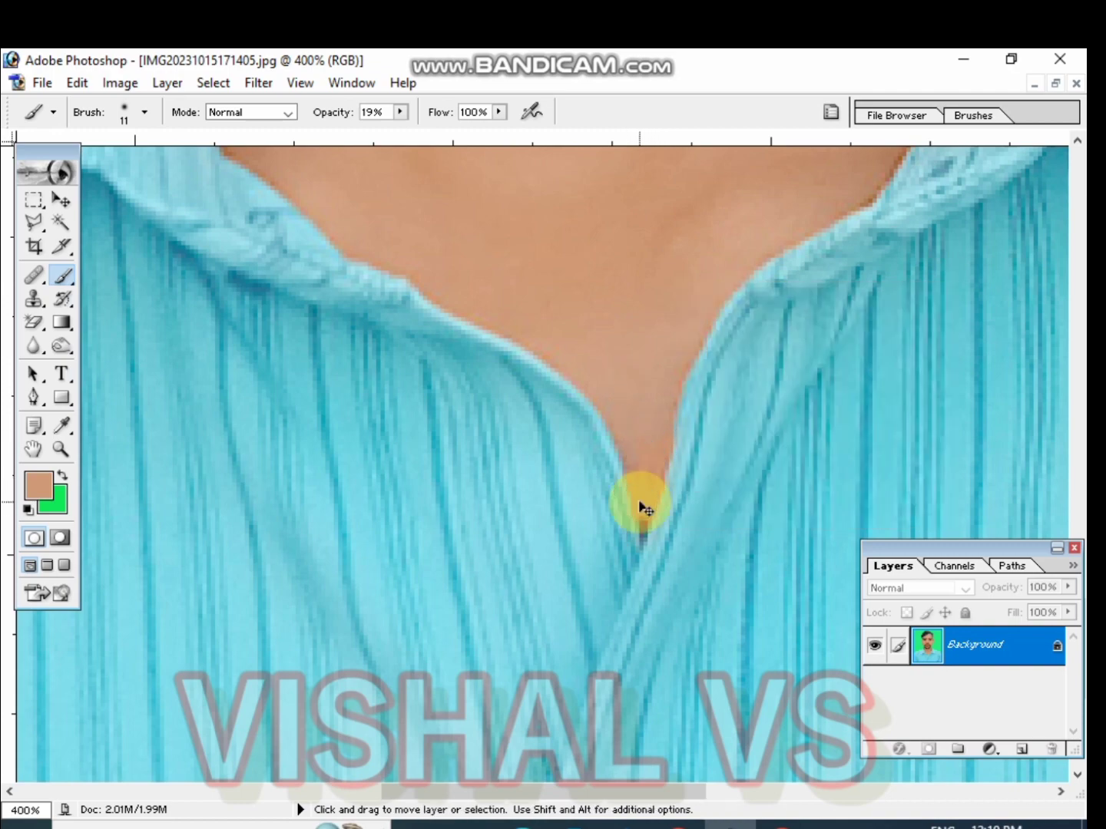
# Select the Blur tool and inspect the face, beard and neck up close before returning to the full photo
pyautogui.hotkey('ctrl', '-')
pyautogui.hotkey('ctrl', '-')
pyautogui.hotkey('ctrl', '-')
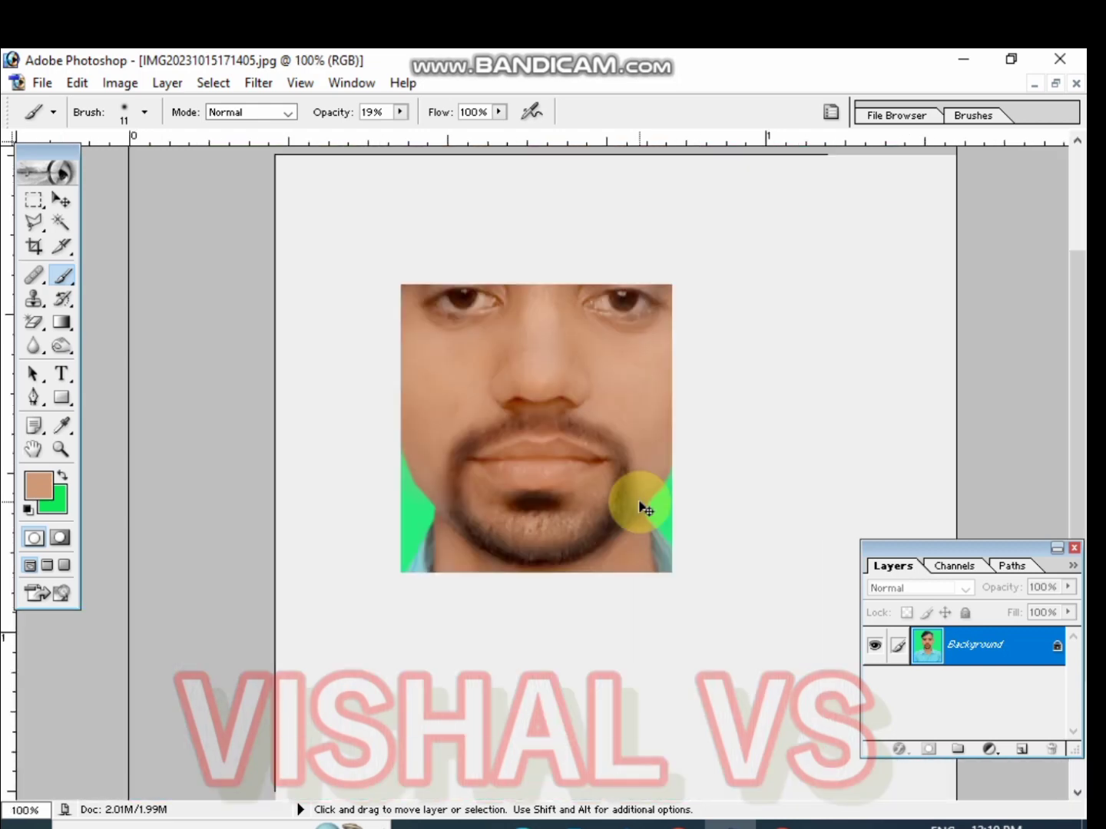
pyautogui.hotkey('ctrl', '+')
pyautogui.moveTo(542, 415); pyautogui.dragTo(530, 583)
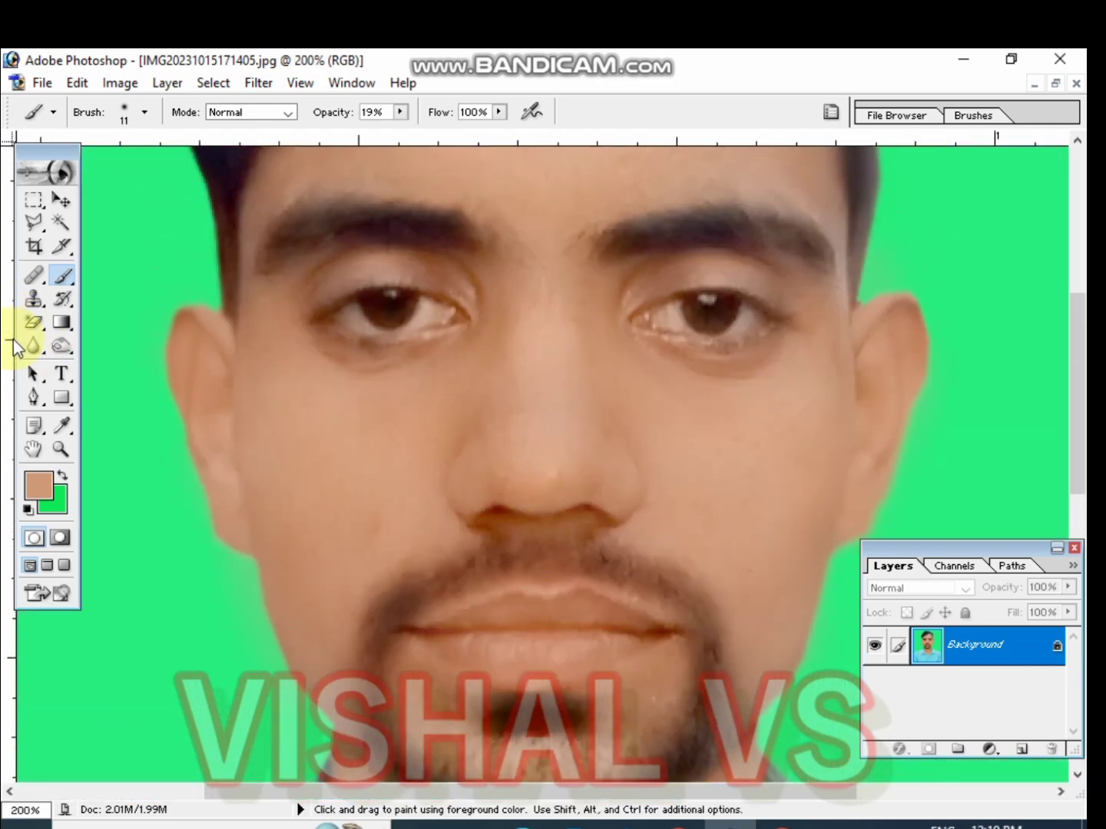
pyautogui.click(31, 347)
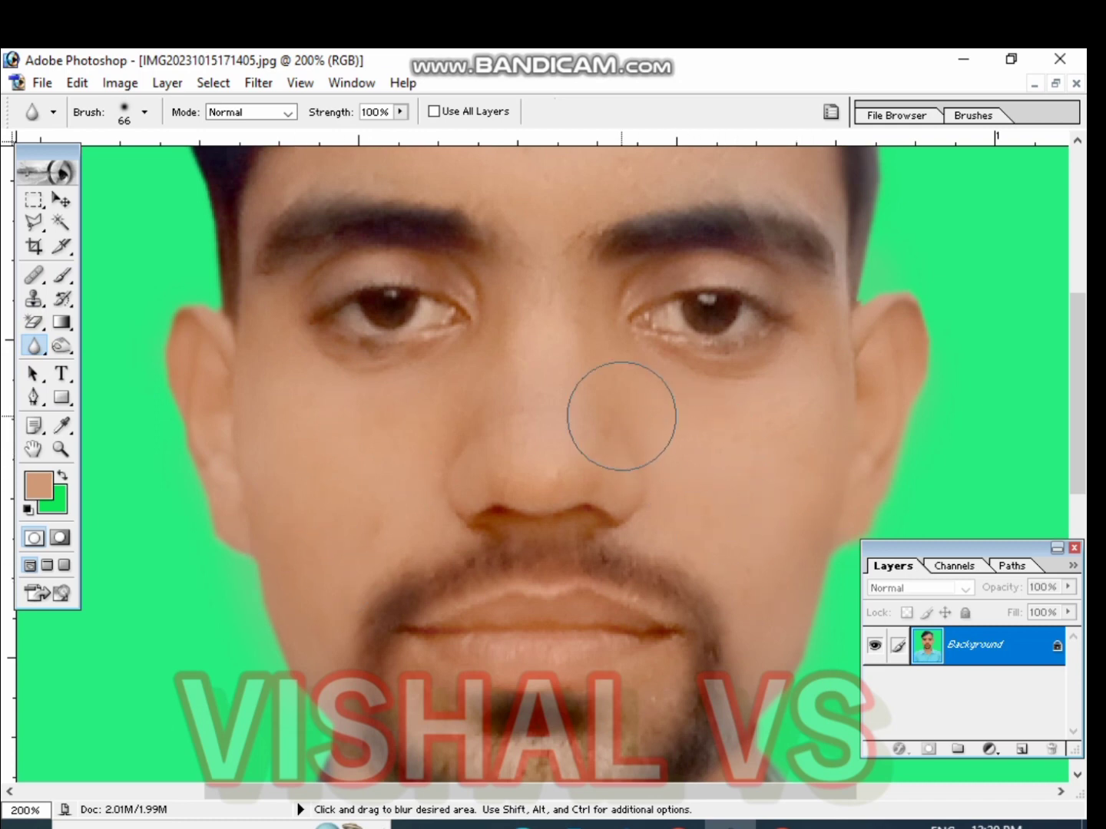
pyautogui.scroll(3, 696, 444)
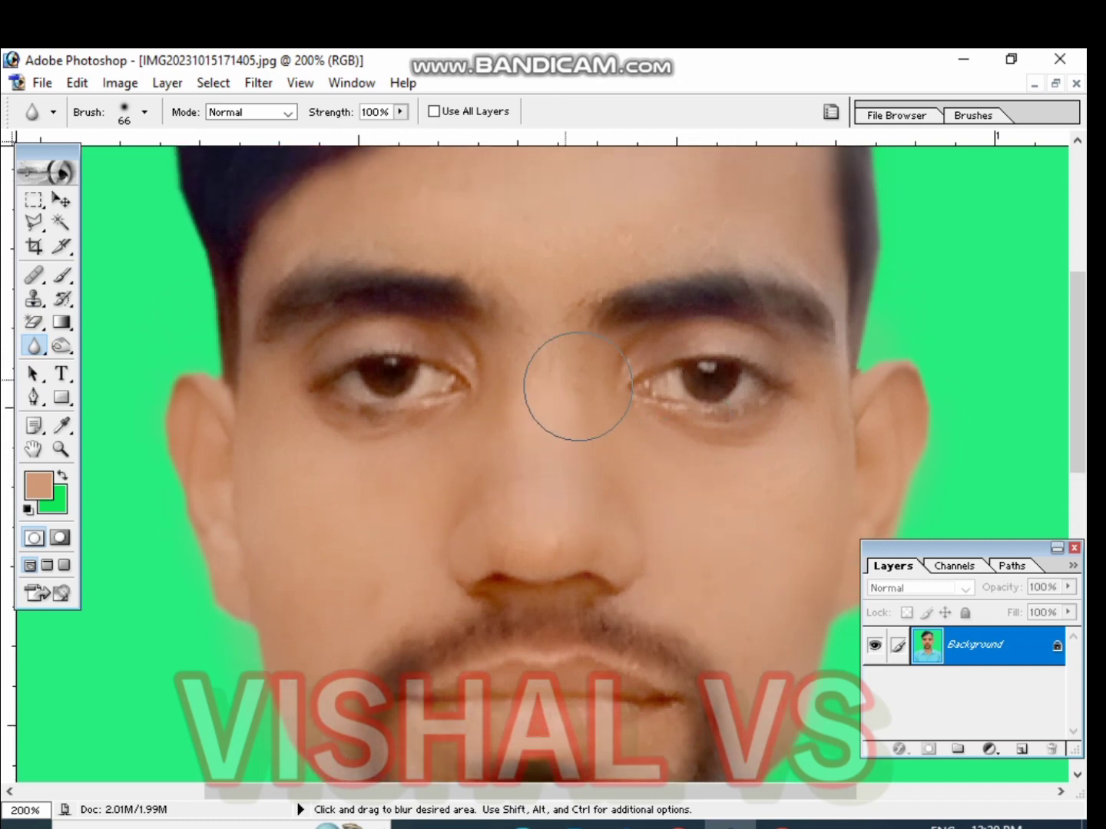
pyautogui.scroll(3, 591, 238)
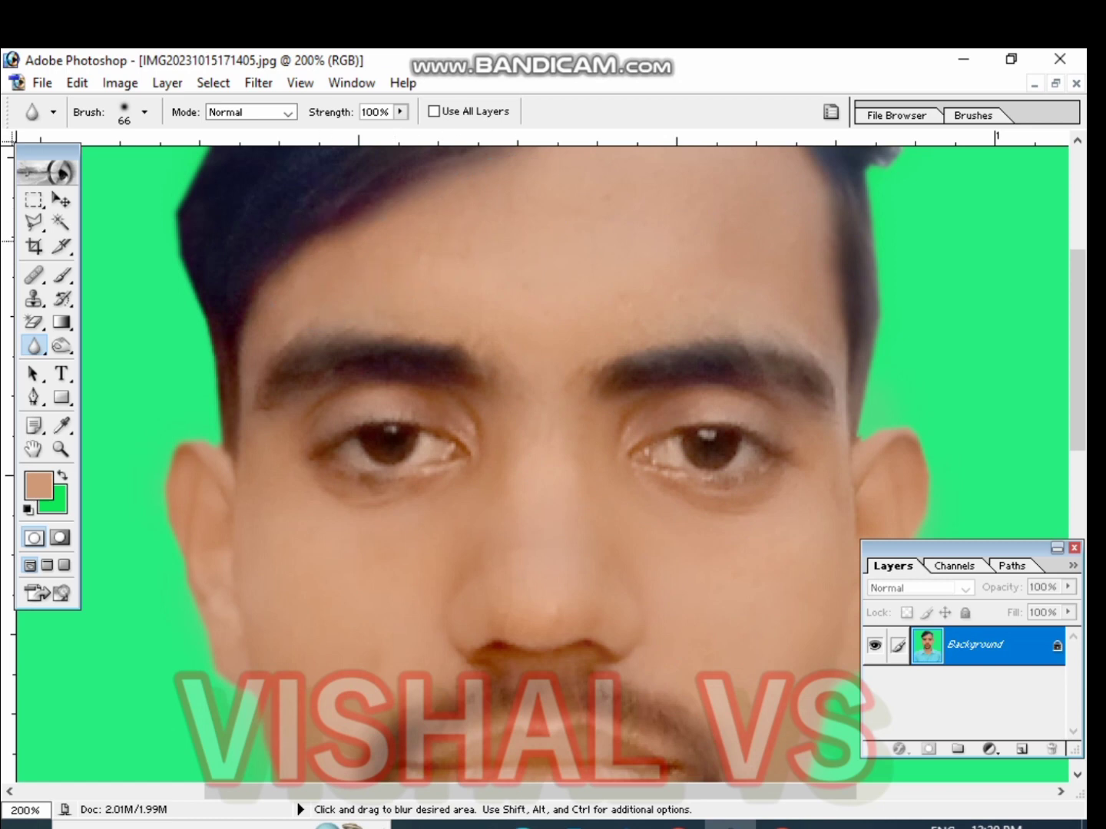
pyautogui.scroll(-3, 537, 461)
pyautogui.scroll(-3, 799, 518)
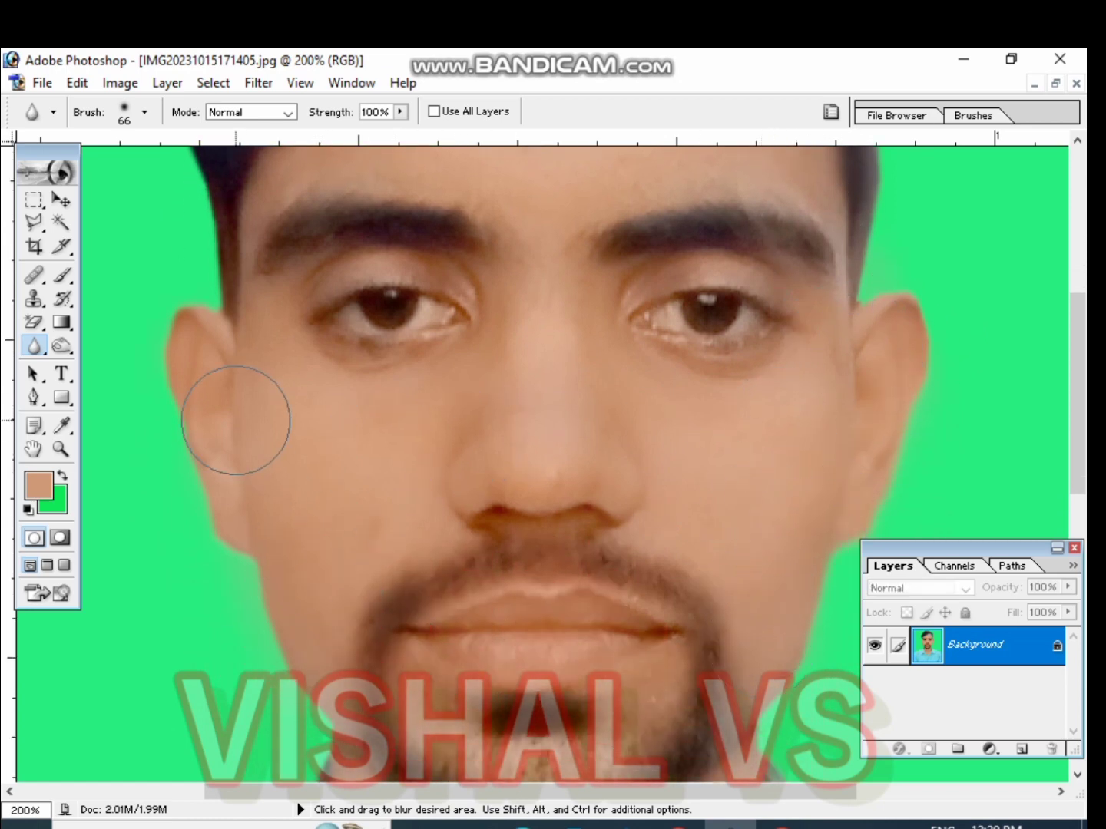
pyautogui.scroll(-3, 384, 499)
pyautogui.scroll(-2, 538, 569)
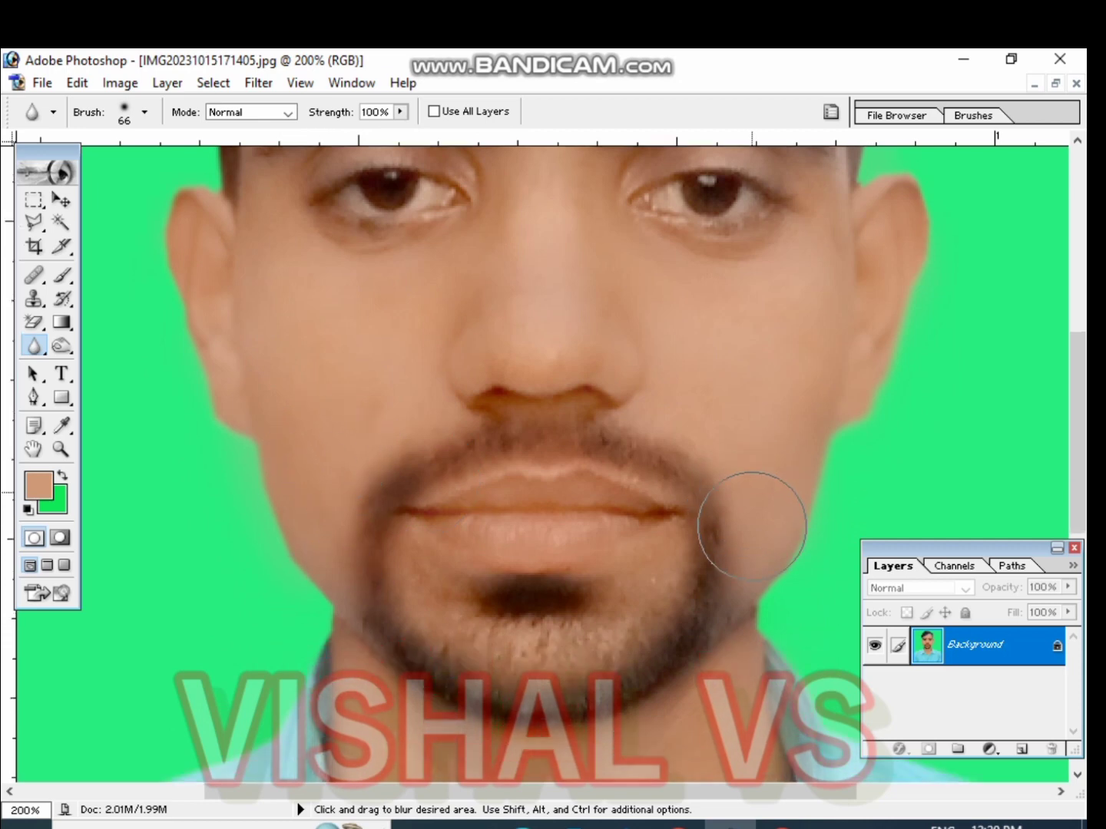
pyautogui.scroll(-2, 751, 526)
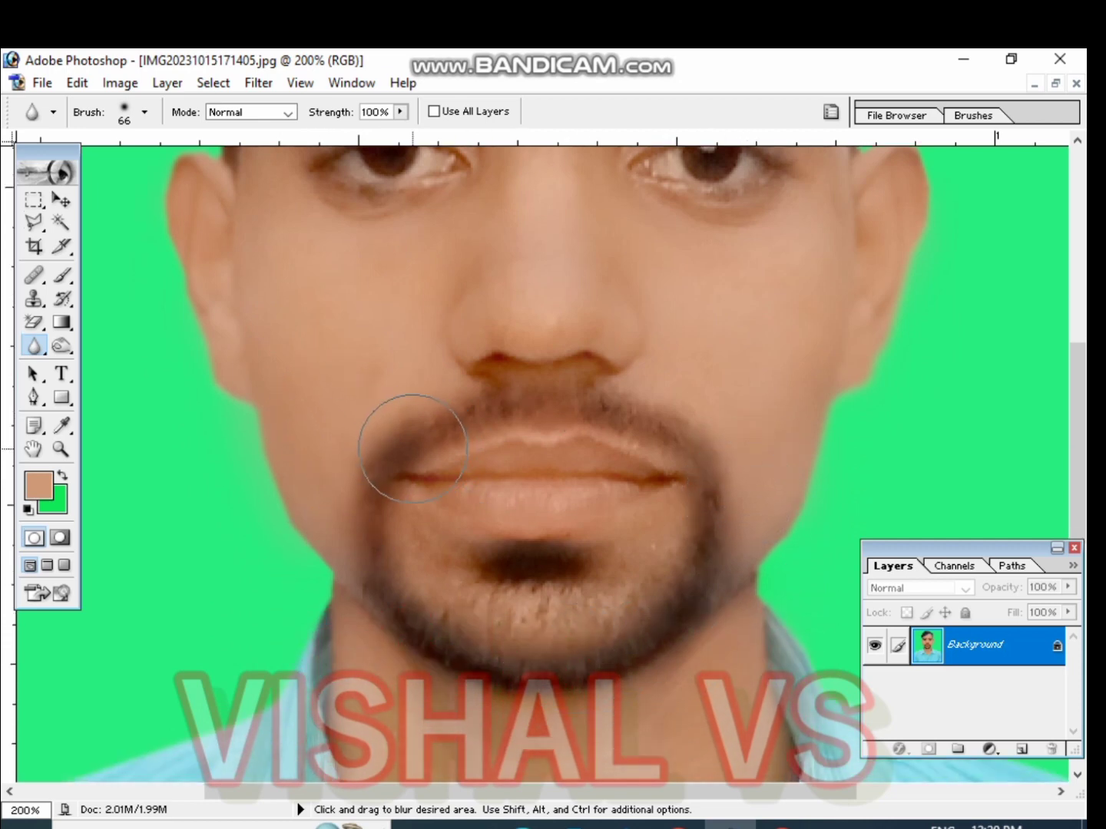
pyautogui.scroll(-4, 666, 573)
pyautogui.scroll(-4, 808, 729)
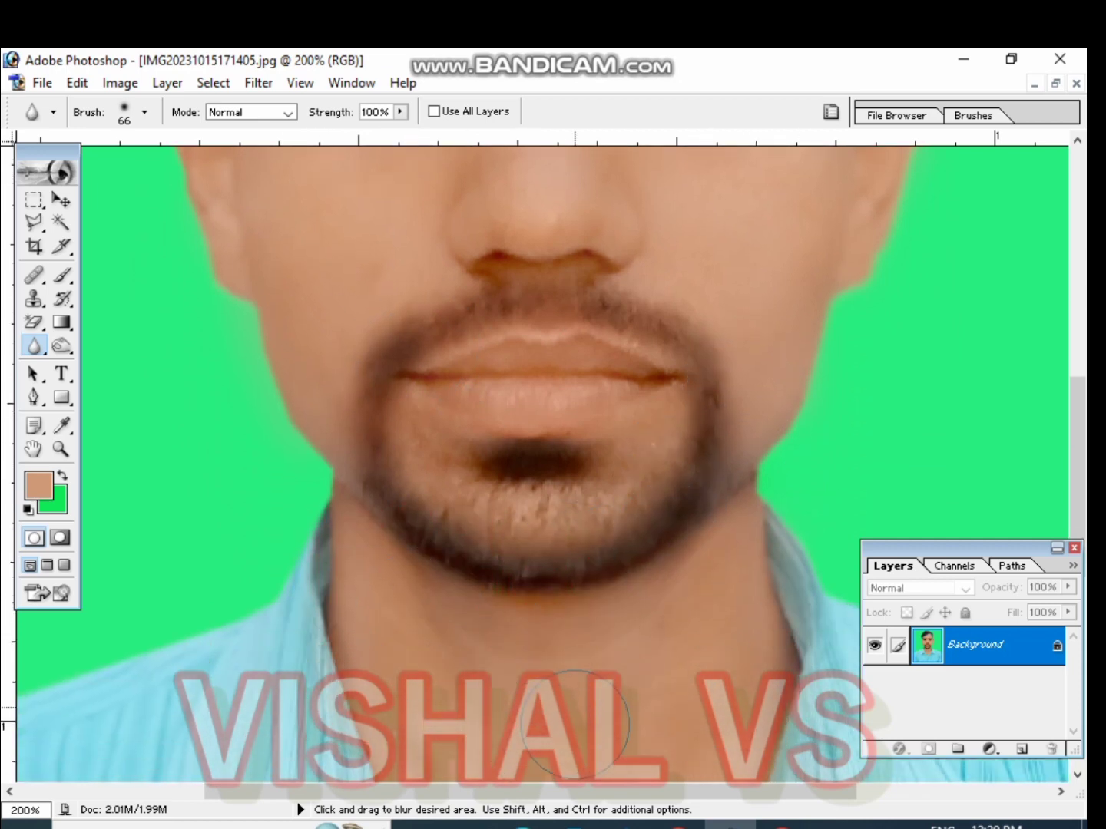
pyautogui.scroll(-4, 643, 687)
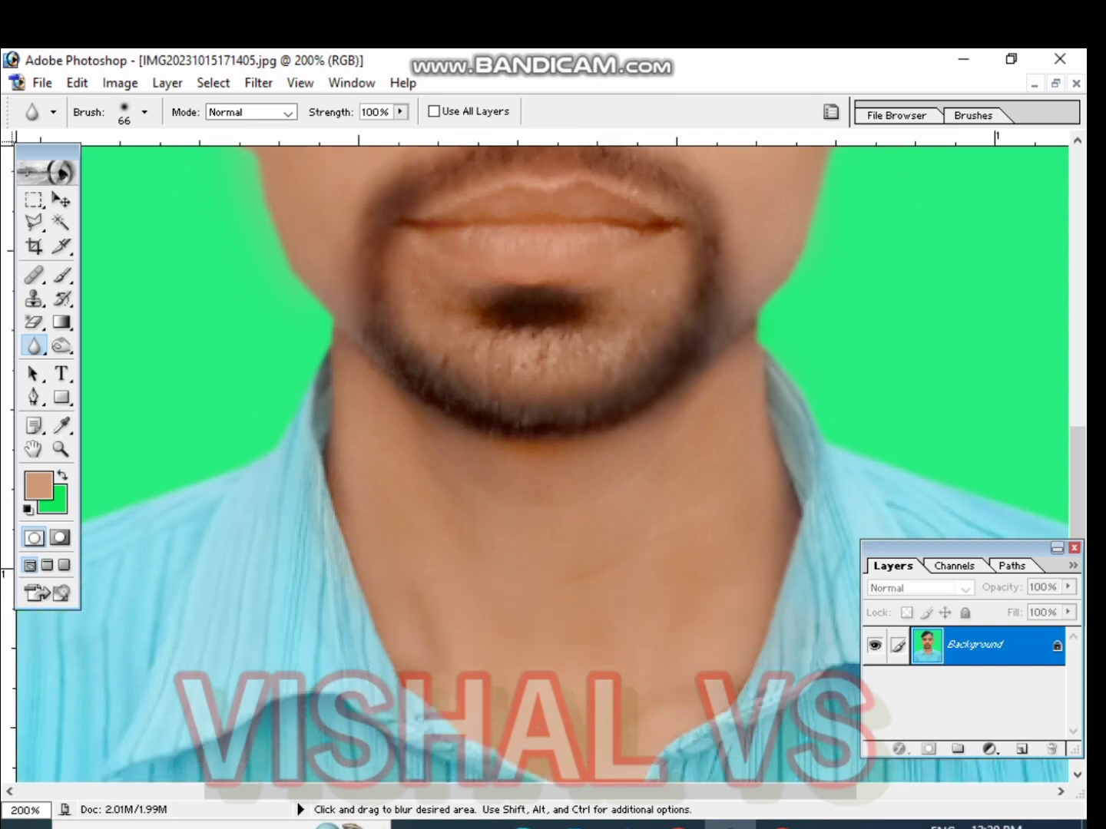
pyautogui.hotkey('ctrl', '-')
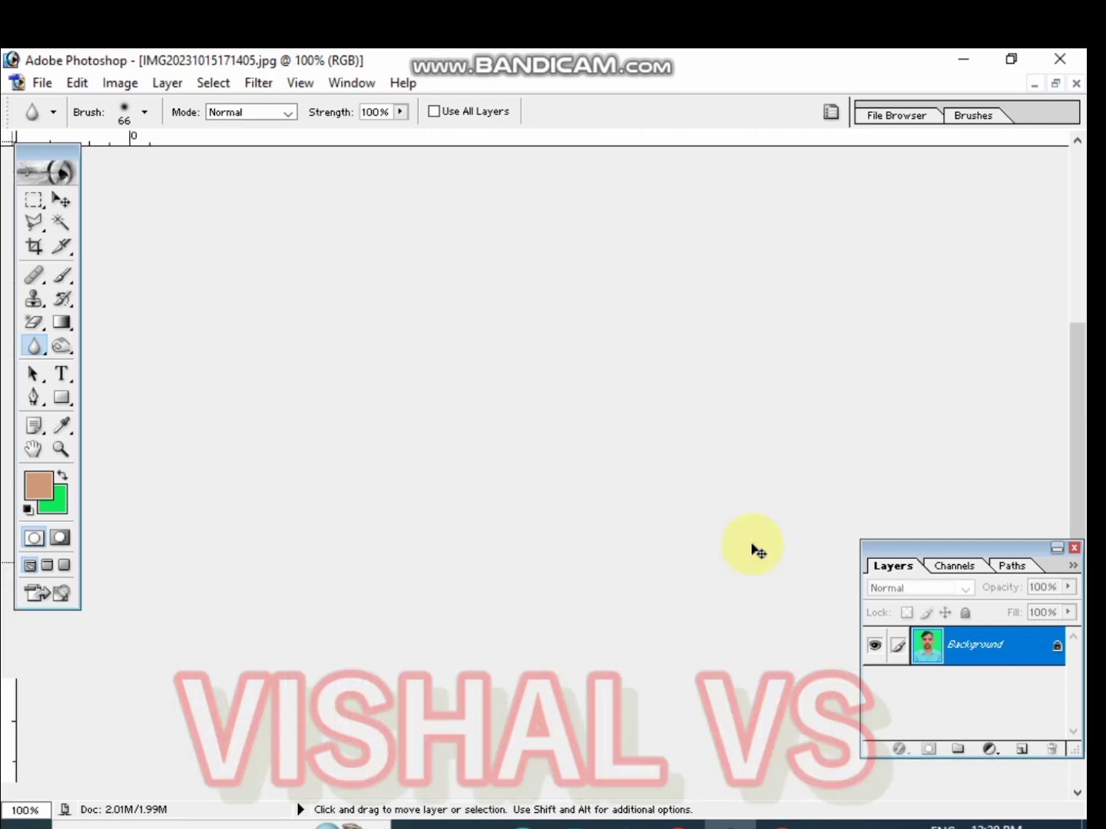
pyautogui.hotkey('ctrl', '-')
pyautogui.hotkey('ctrl', '-')
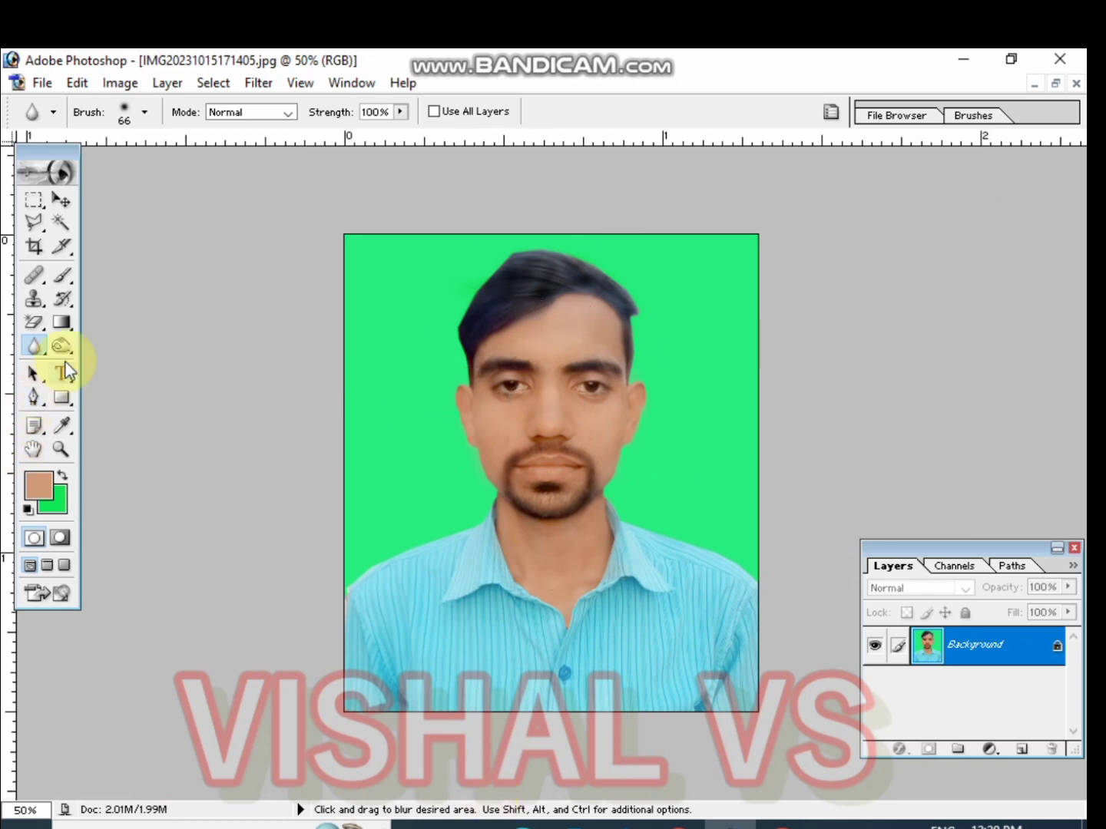
# Select the green background with the Magic Wand and fill it with a blue background colour
pyautogui.click(60, 223)
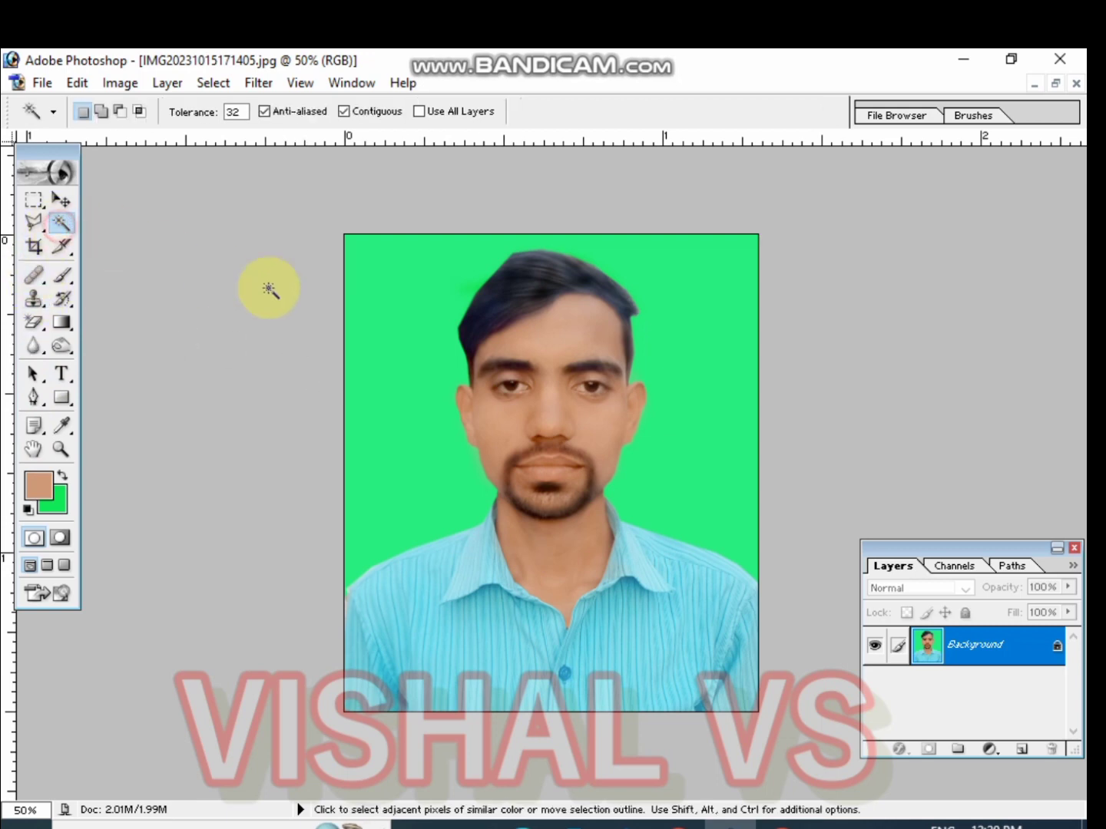
pyautogui.click(393, 548)
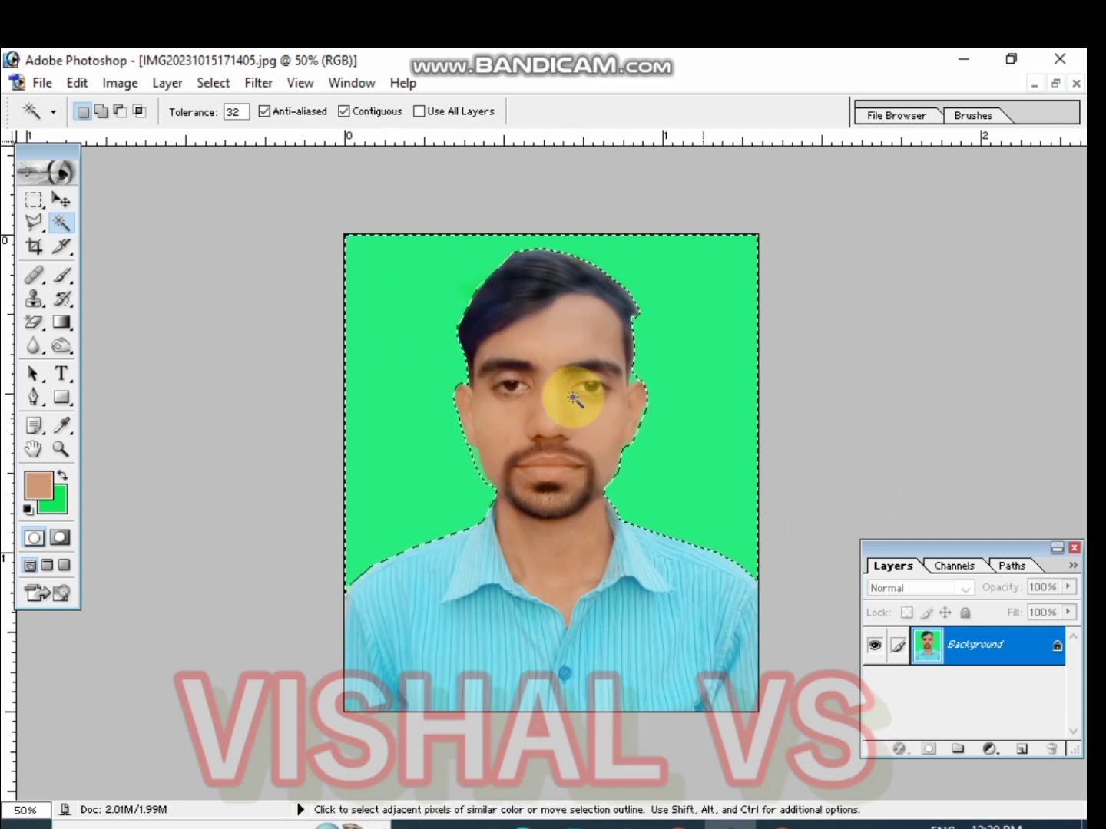
pyautogui.keyDown('shift'); pyautogui.click(649, 365); pyautogui.keyUp('shift')
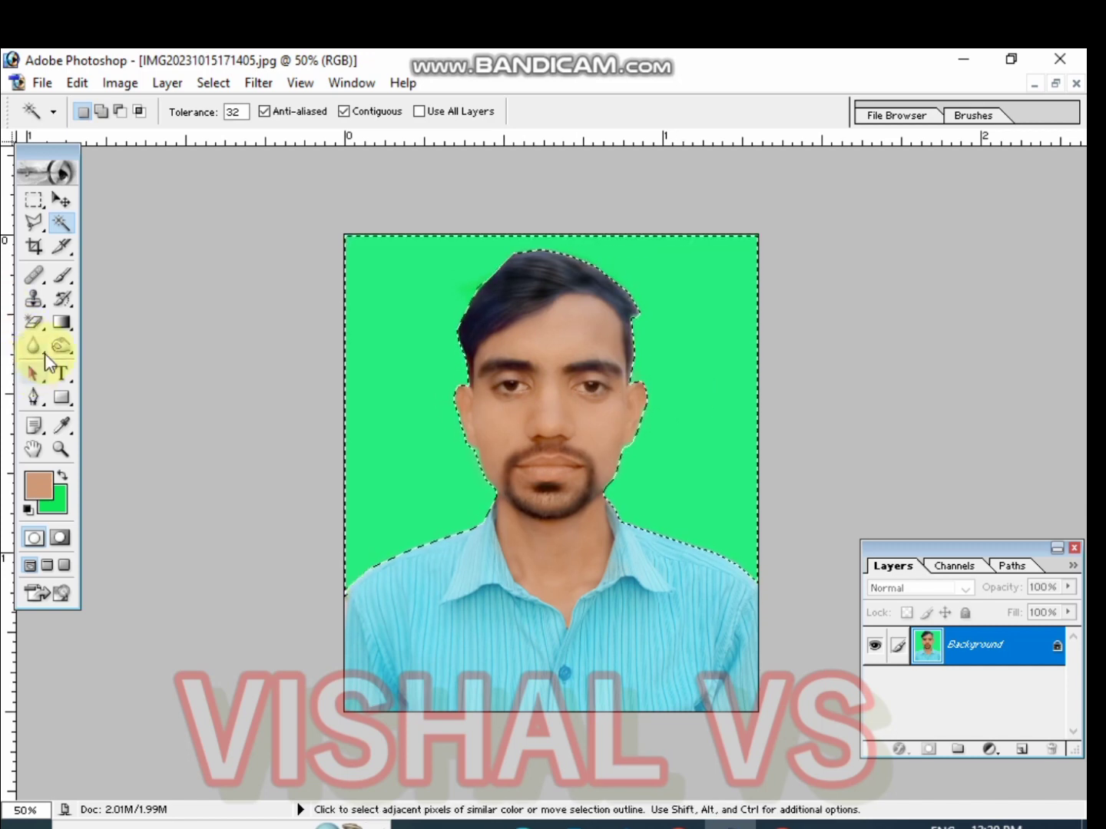
pyautogui.click(61, 426)
pyautogui.click(53, 501)
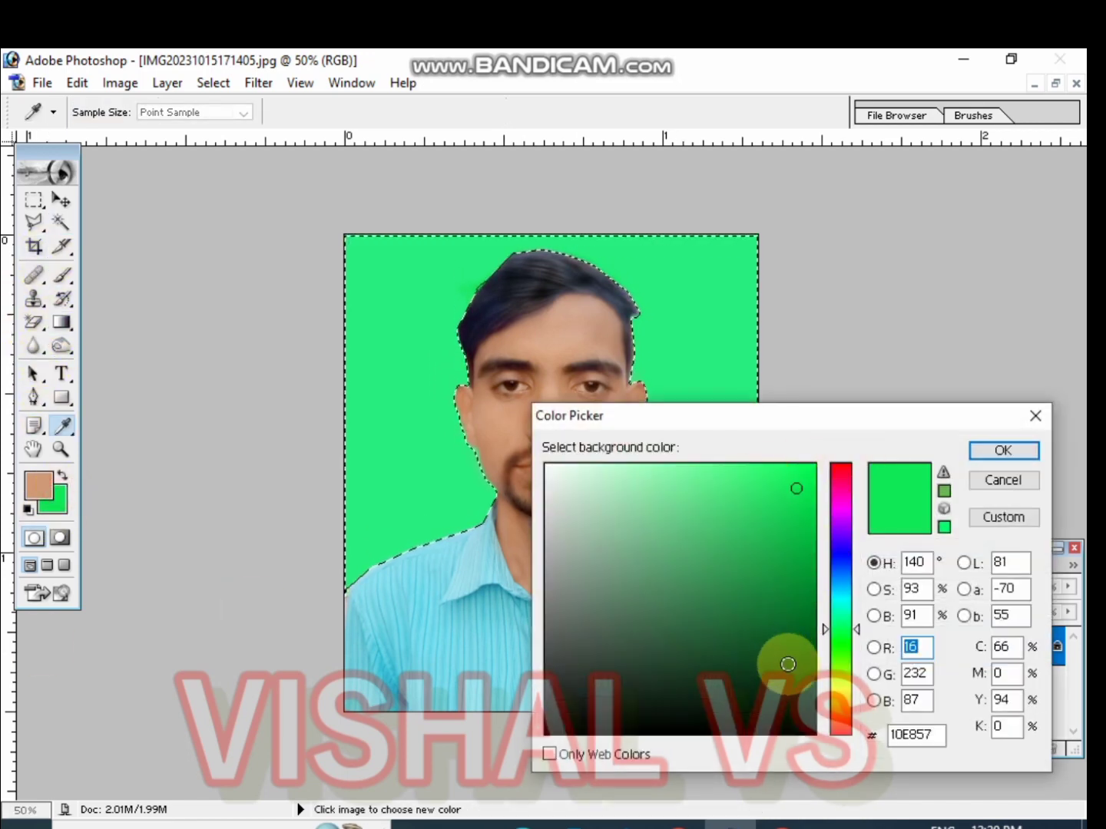
pyautogui.click(841, 561)
pyautogui.moveTo(801, 488); pyautogui.dragTo(797, 469)
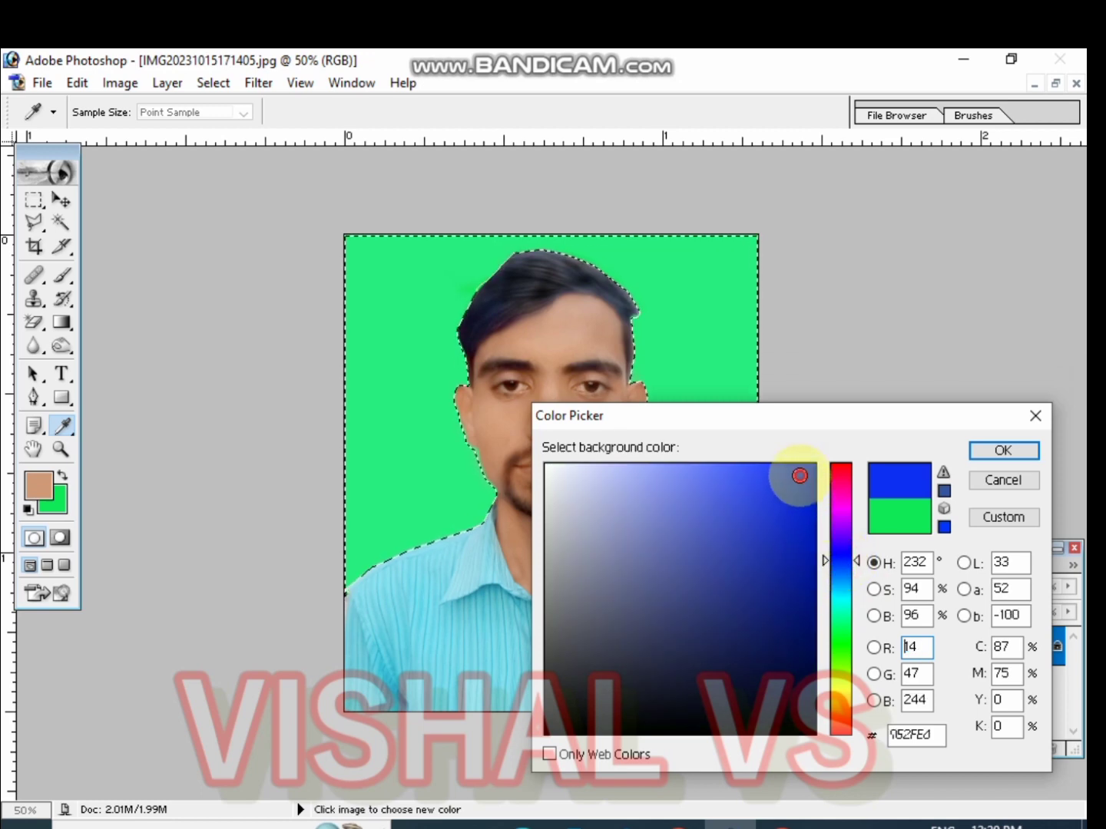
pyautogui.click(992, 452)
pyautogui.press('w')
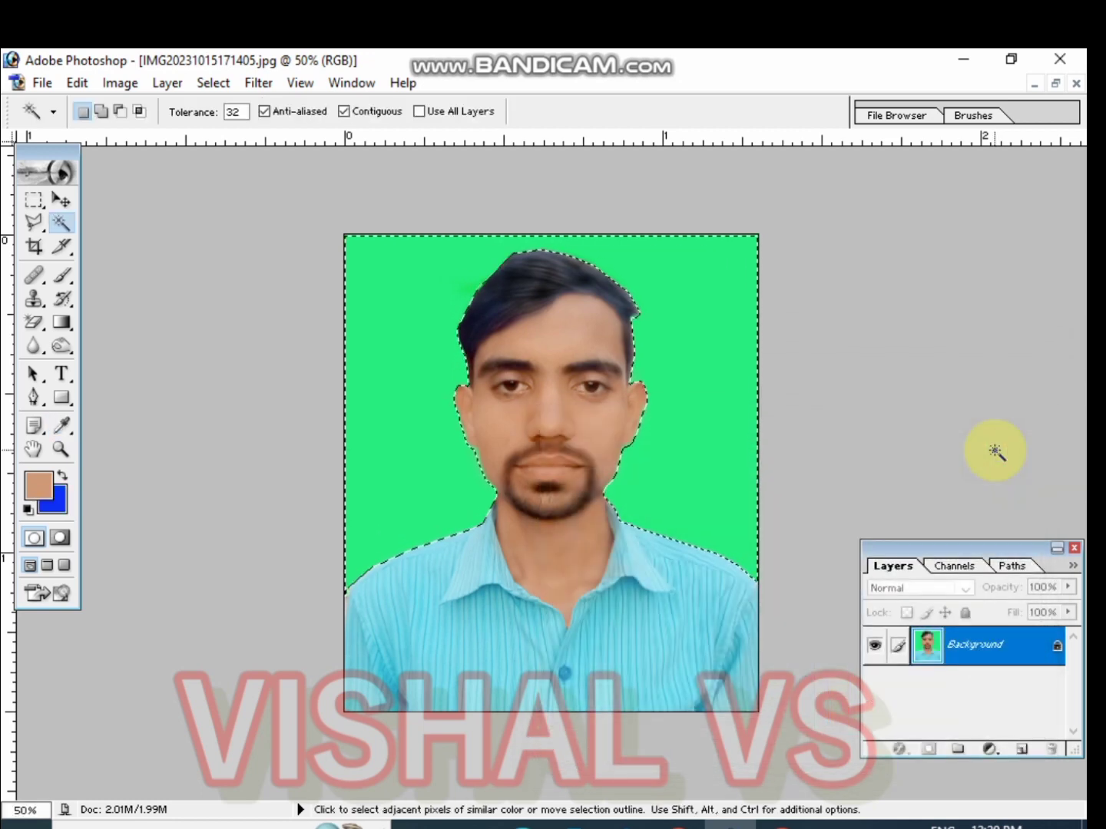
pyautogui.press('Delete')
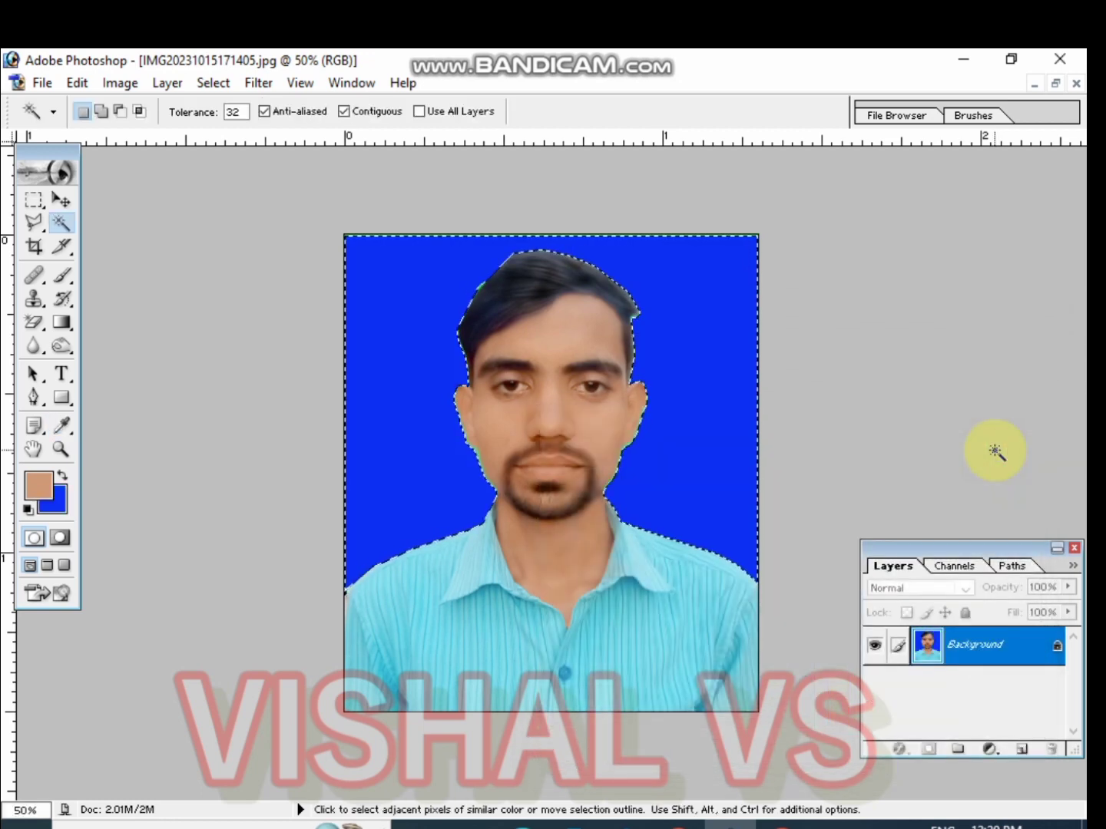
# Undo the blue background fill
pyautogui.click(54, 498)
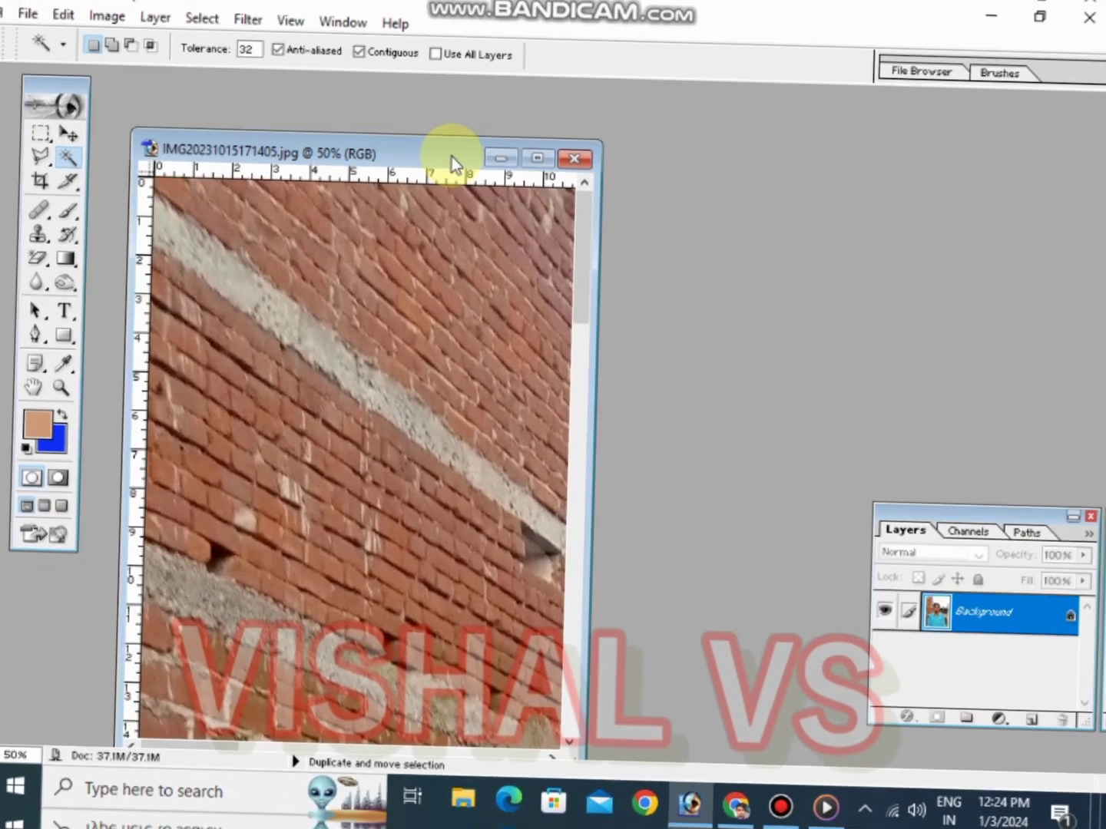
pyautogui.hotkey('ctrl', 'alt', 'z')
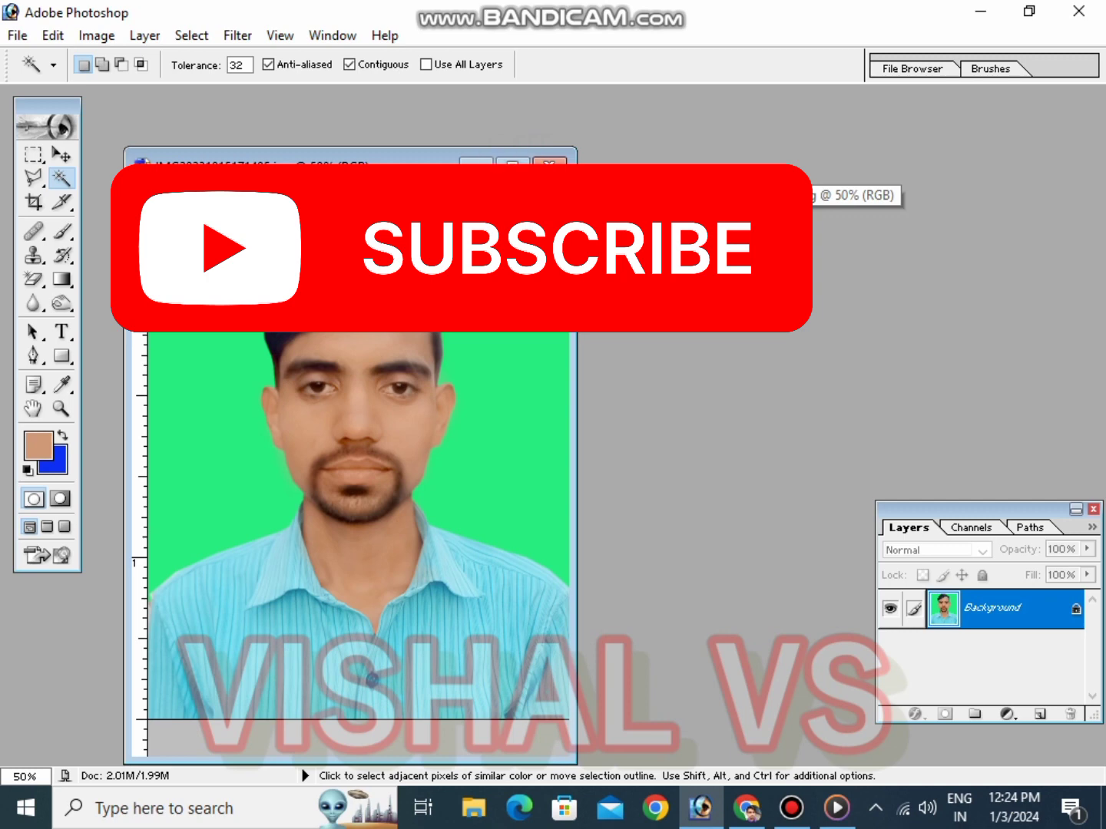
# Create a new A4 document at 210 × 297 mm and 300 pixels/inch
pyautogui.click(61, 152)
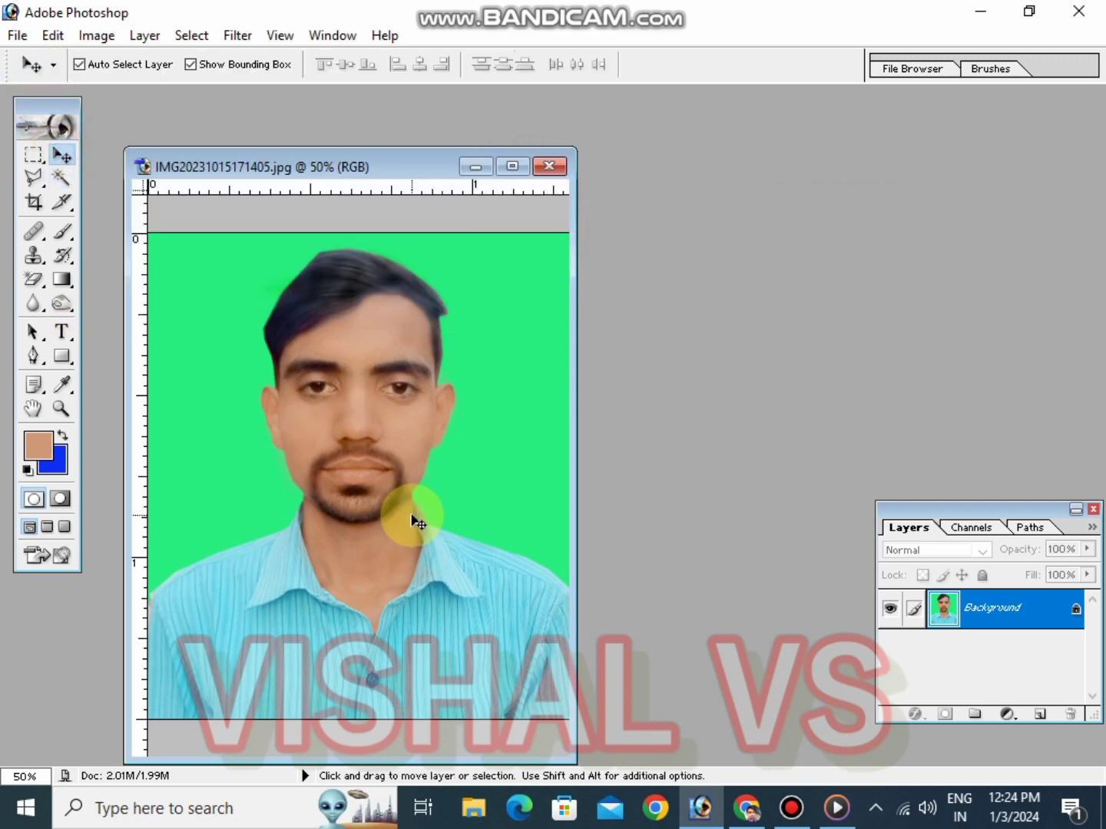
pyautogui.hotkey('ctrl', 'n')
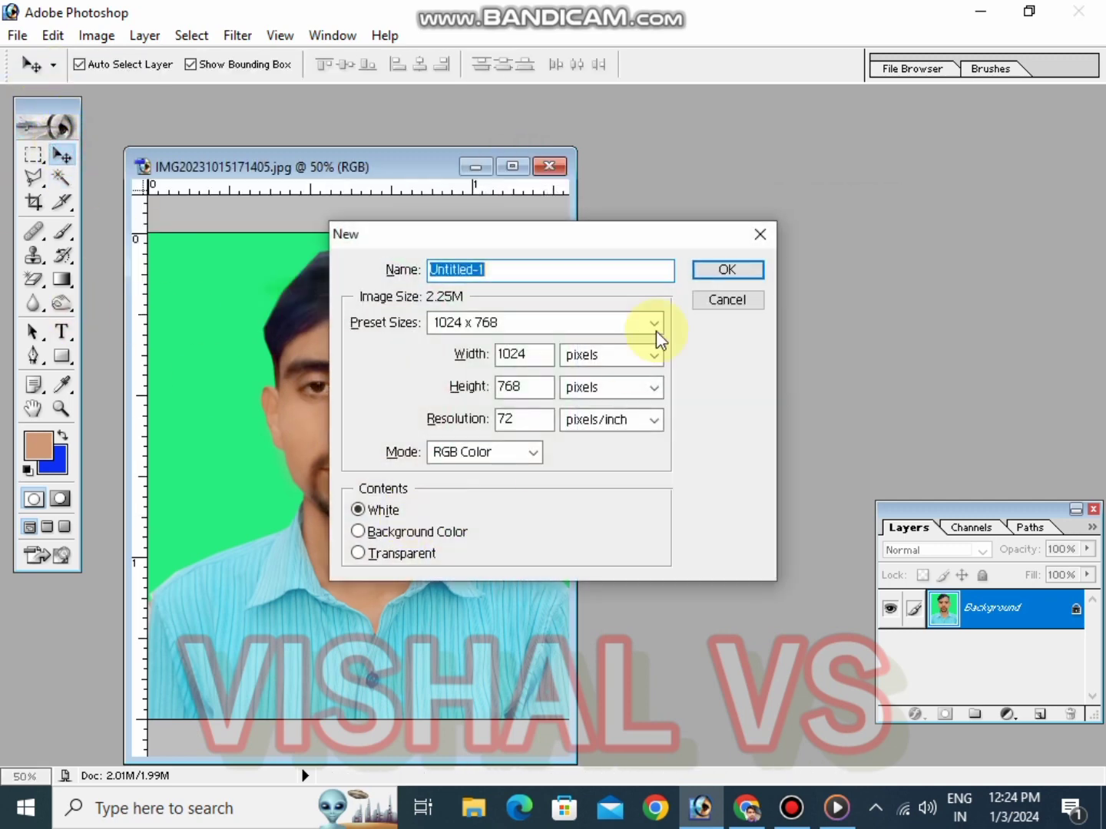
pyautogui.click(488, 324)
pyautogui.click(457, 423)
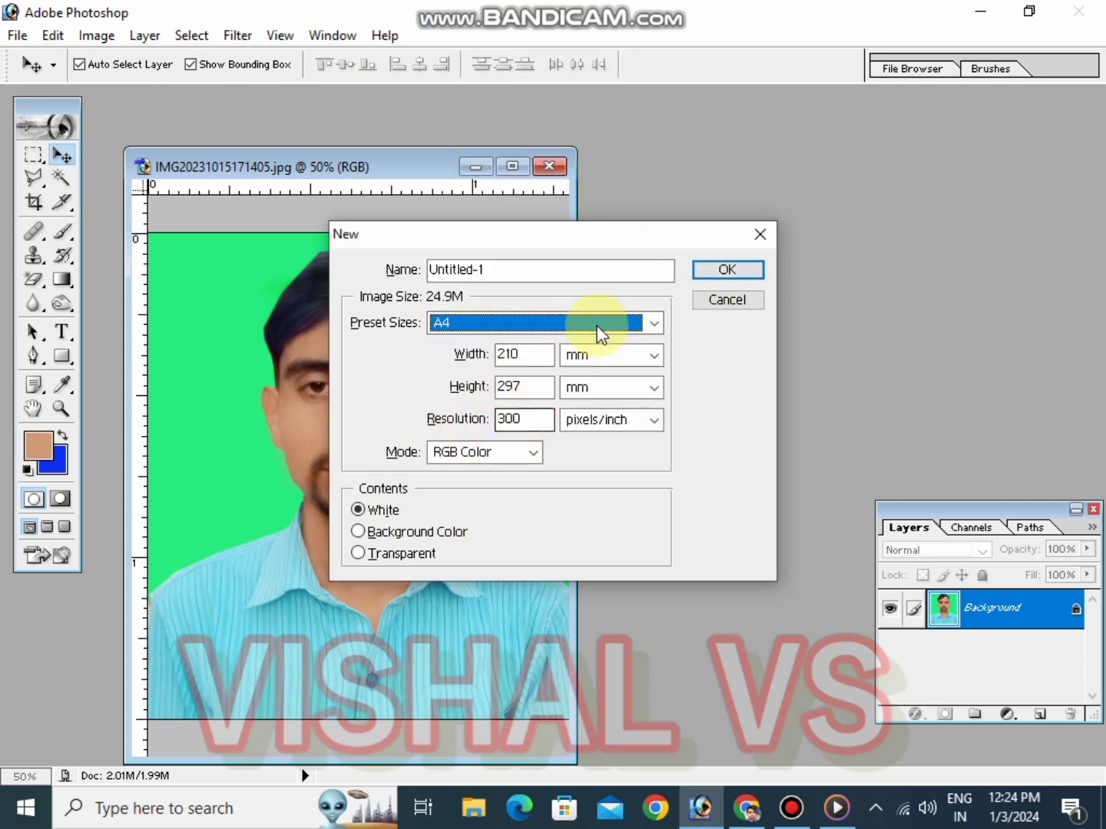
pyautogui.click(729, 271)
# Drag the retouched passport photo into the new A4 document as a new layer
pyautogui.moveTo(303, 115); pyautogui.dragTo(486, 153)
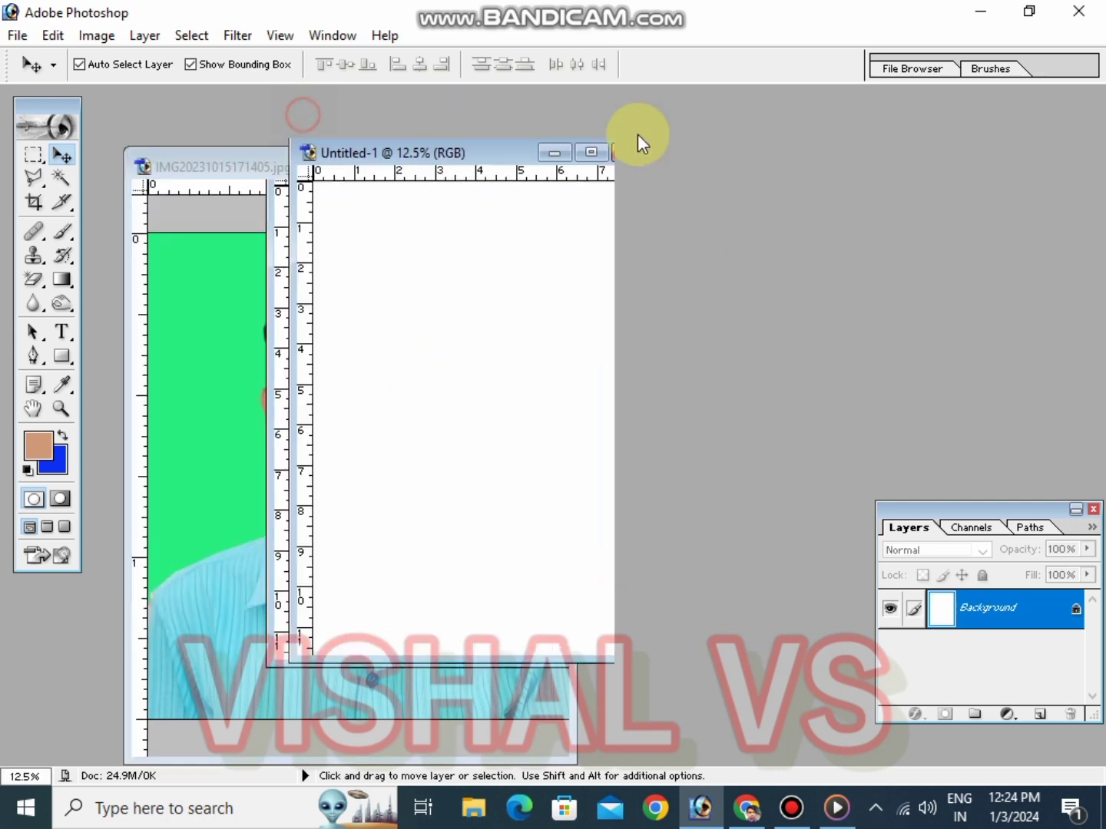
pyautogui.moveTo(352, 380); pyautogui.dragTo(610, 335)
pyautogui.click(794, 126)
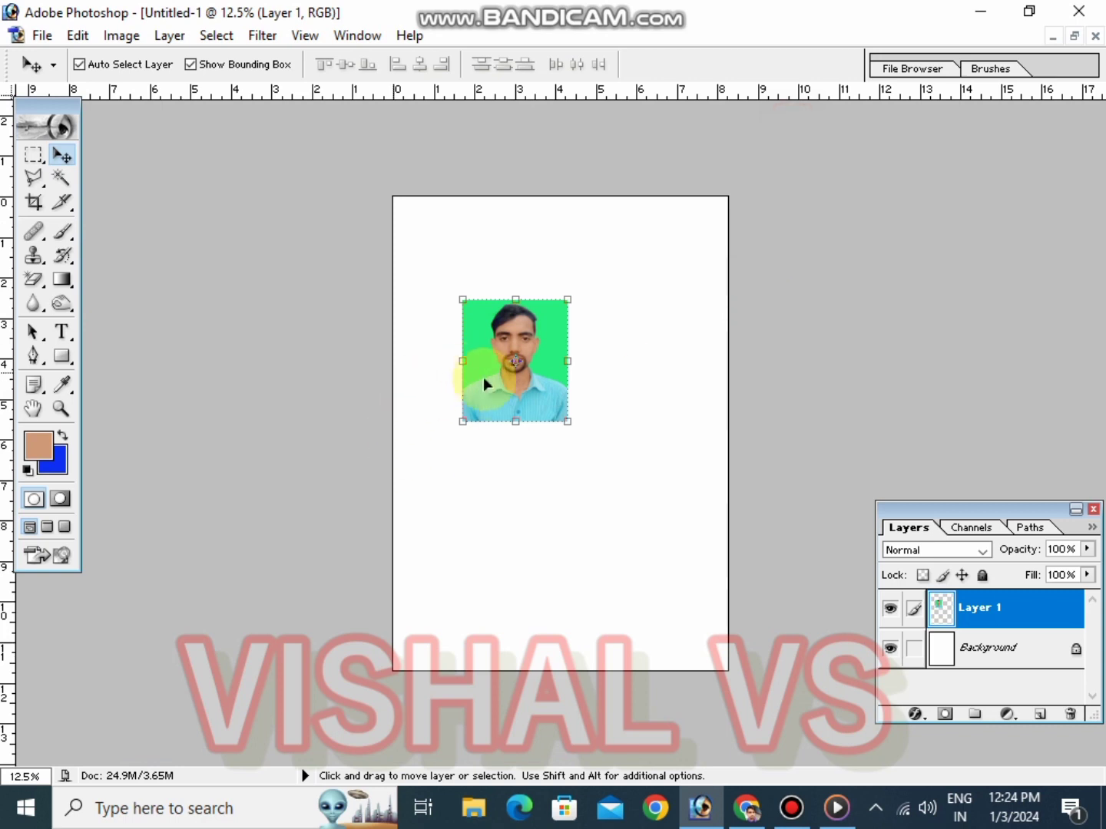
# Move the photo slightly up on the page and add a 5 px black stroke border around it
pyautogui.moveTo(484, 380); pyautogui.dragTo(493, 361)
pyautogui.click(170, 279)
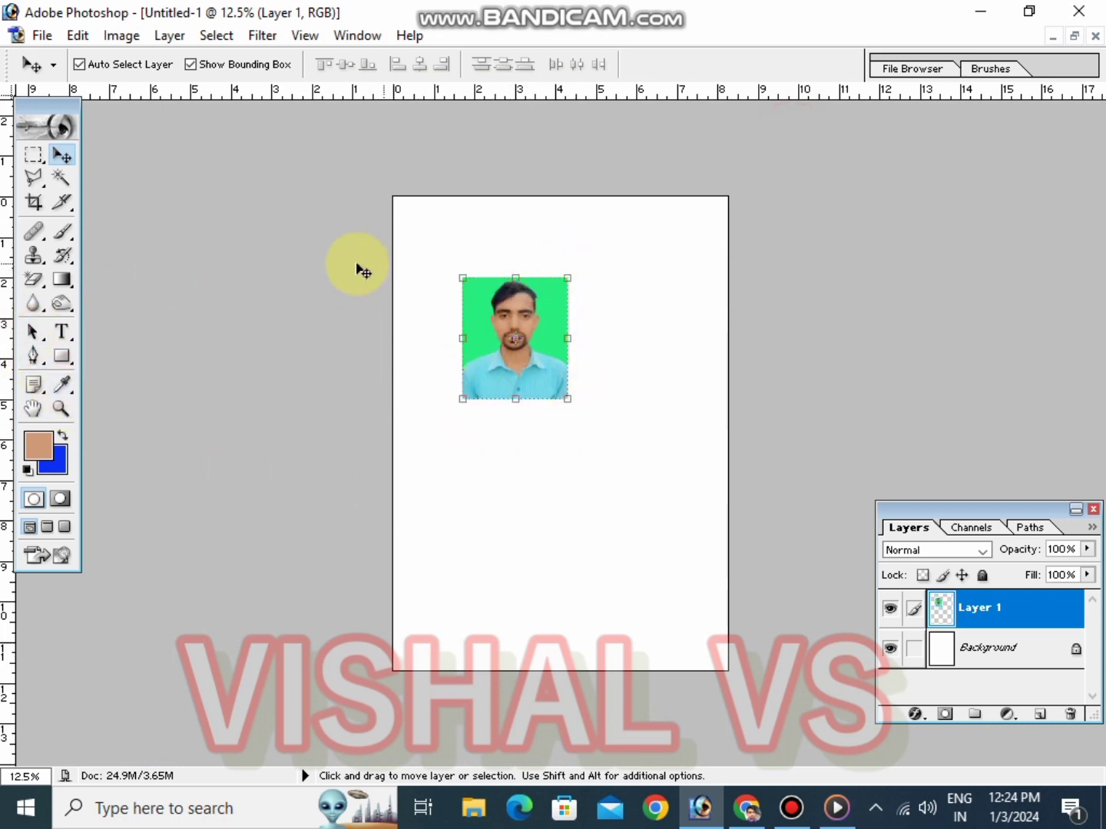
pyautogui.click(78, 36)
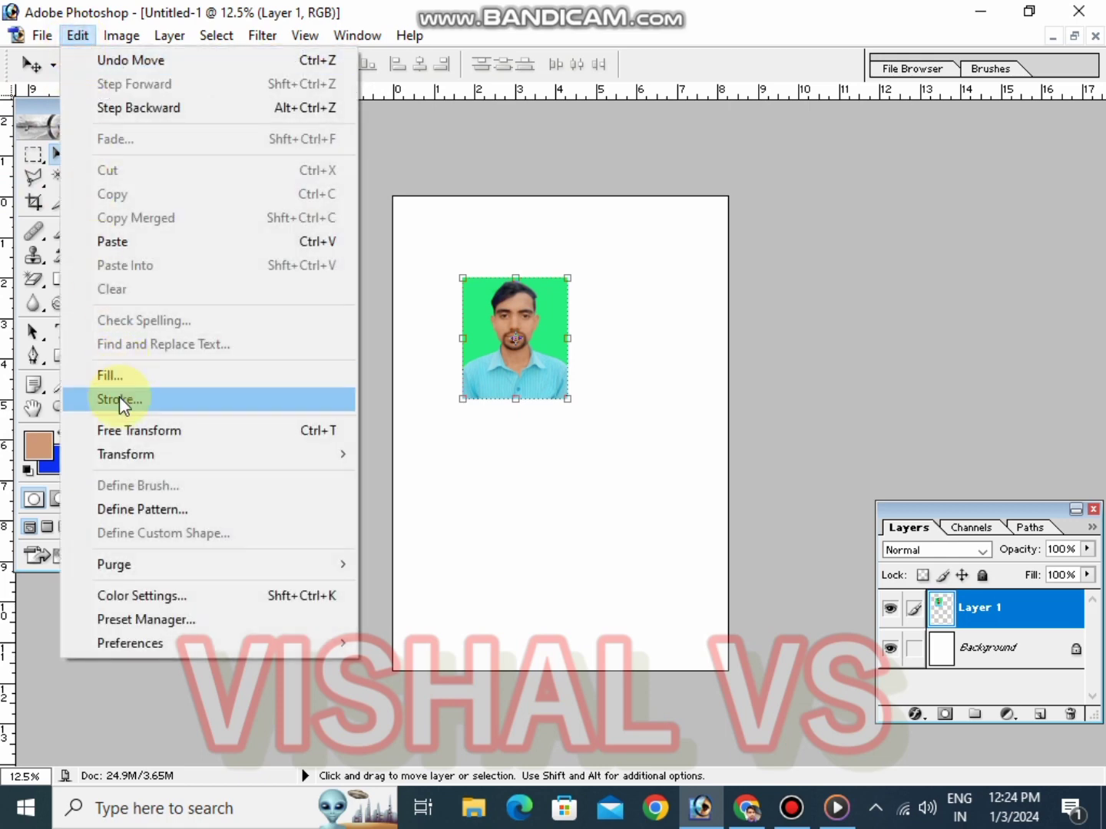
pyautogui.click(120, 397)
pyautogui.click(490, 348)
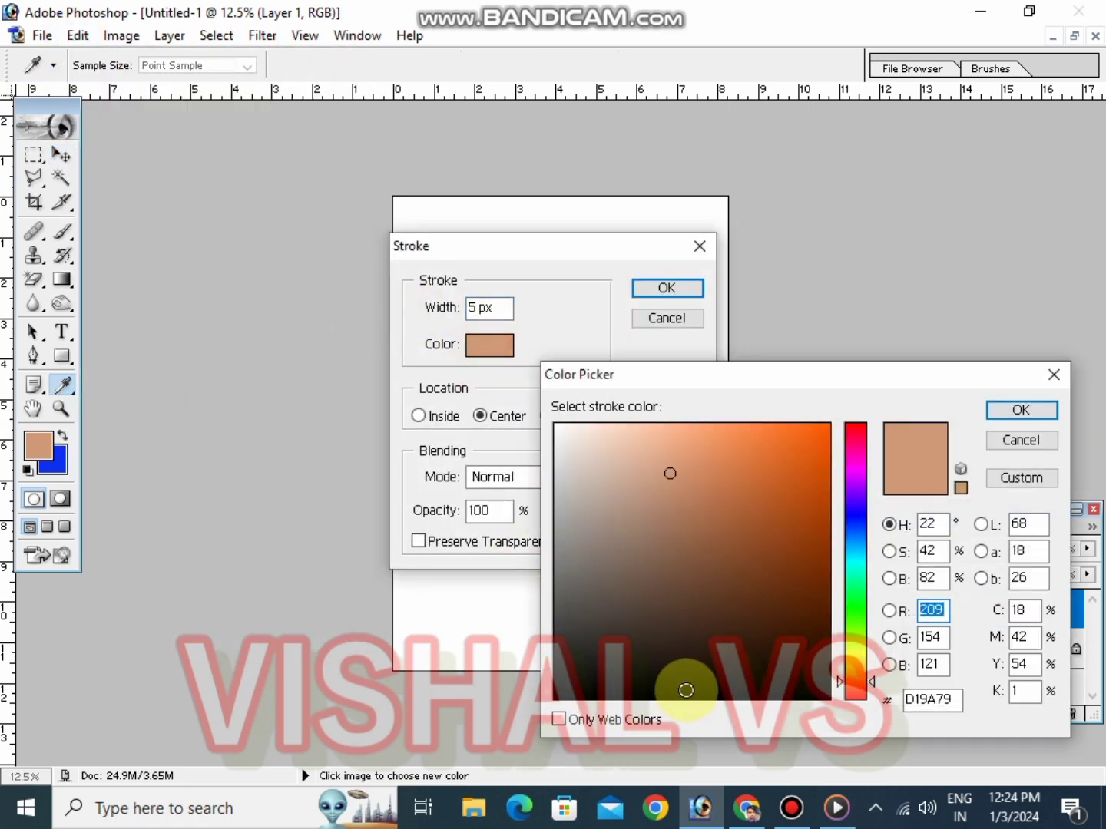
pyautogui.click(686, 690)
pyautogui.click(1044, 414)
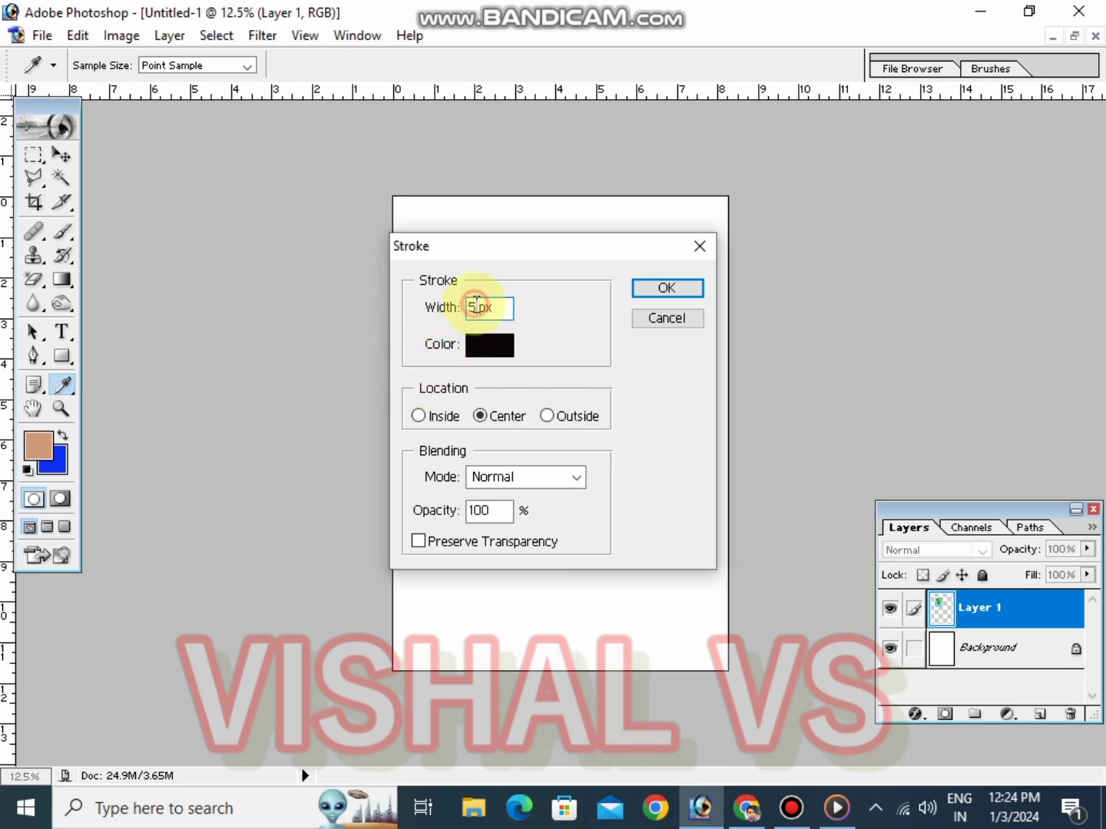
pyautogui.write('5')
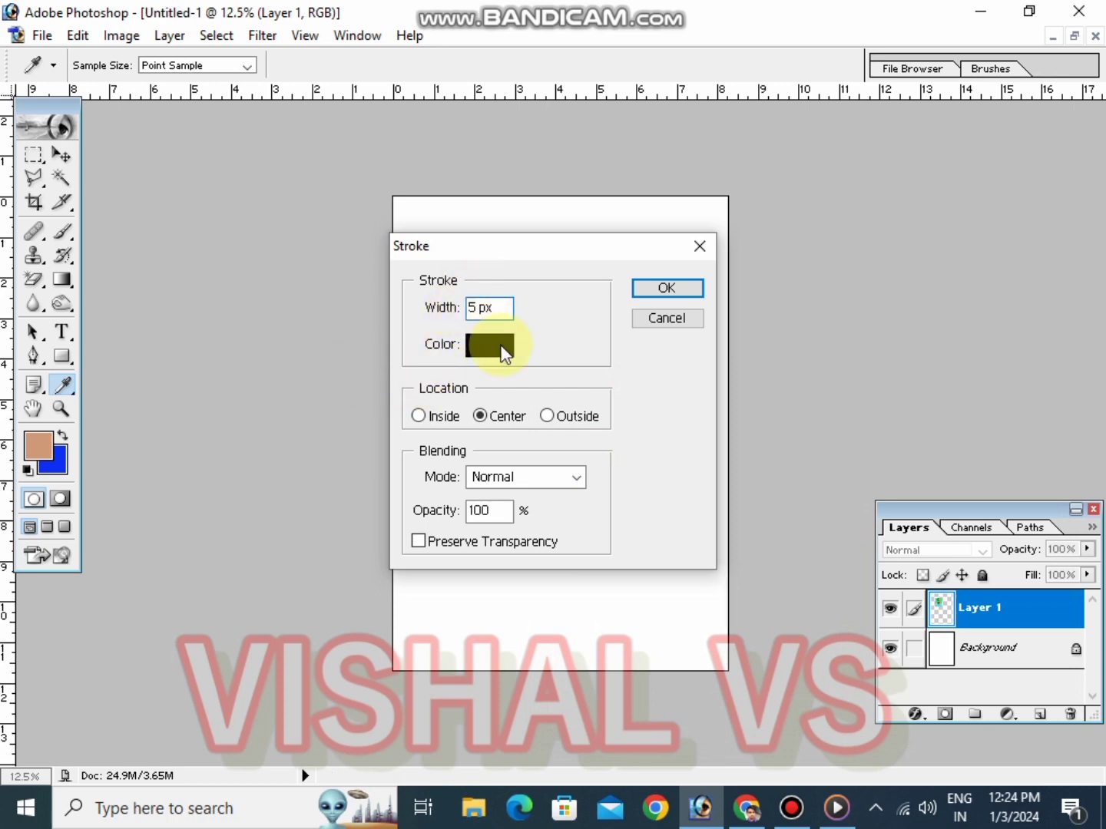
pyautogui.click(649, 293)
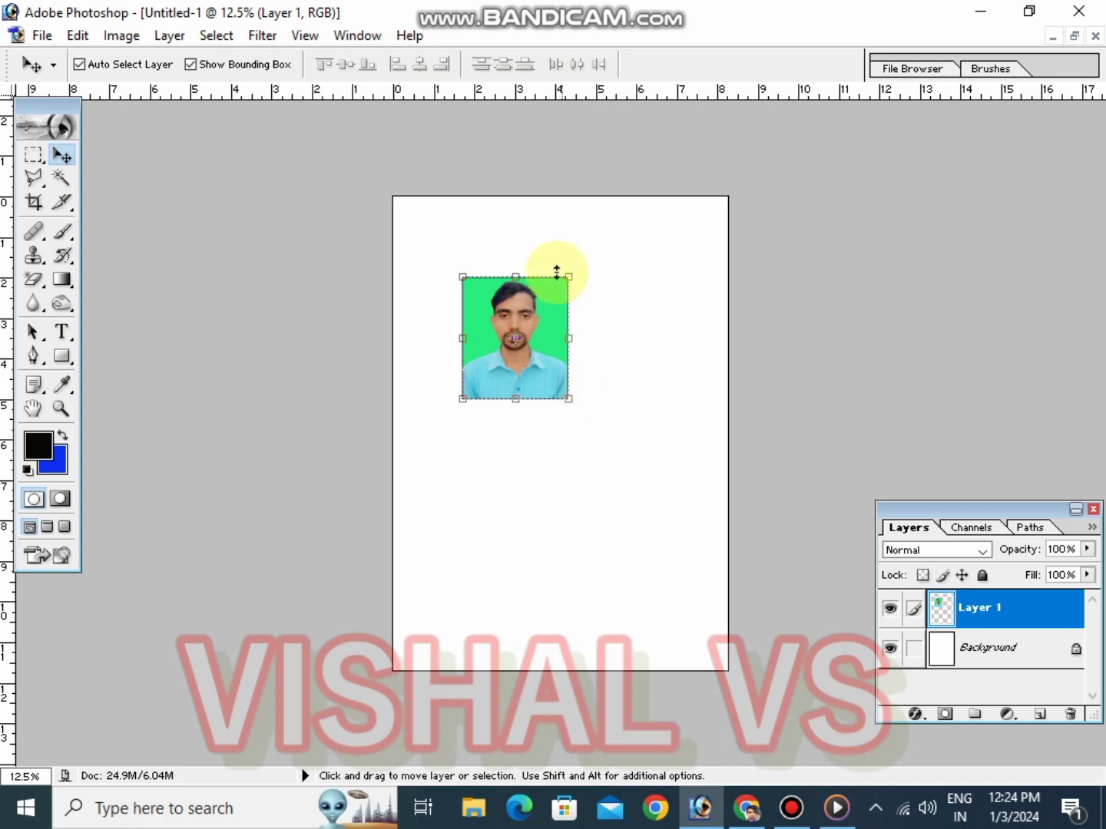
# Shrink the photo to about half its size and move it into the page's top-left corner
pyautogui.moveTo(570, 398); pyautogui.dragTo(514, 333)
pyautogui.press('Return')
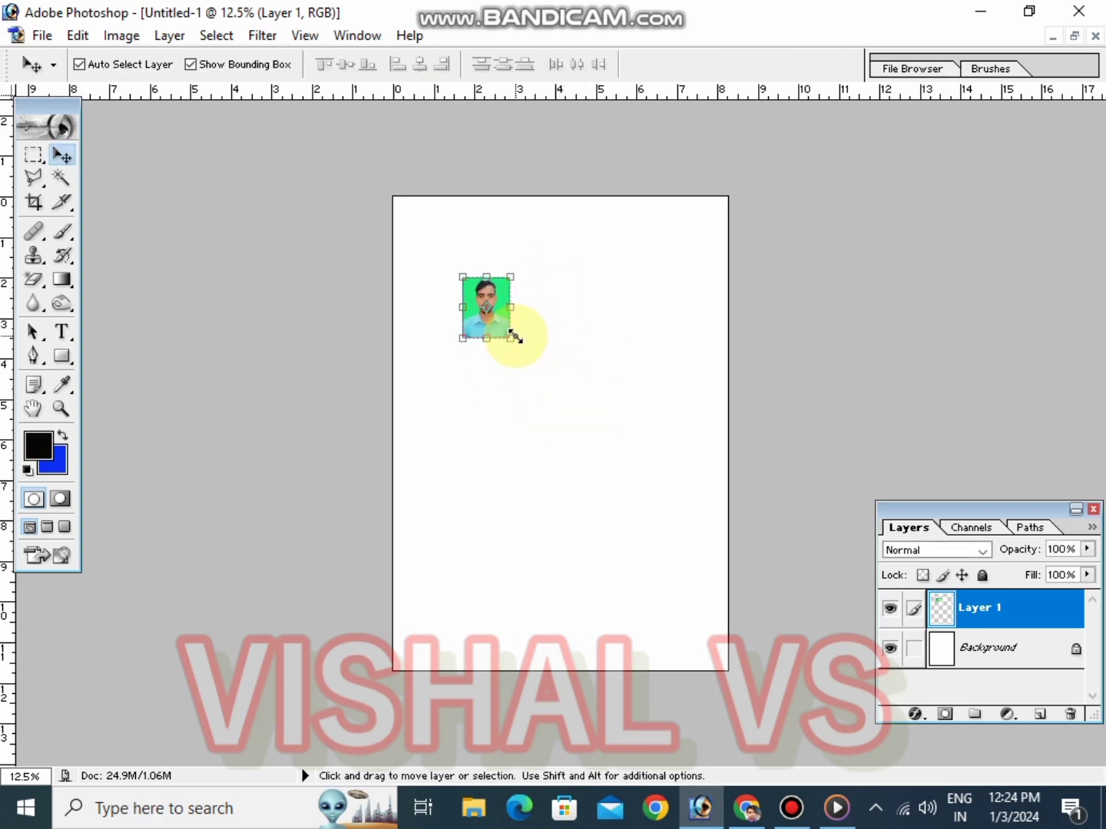
pyautogui.scroll(3, 495, 422)
pyautogui.scroll(-4, 515, 446)
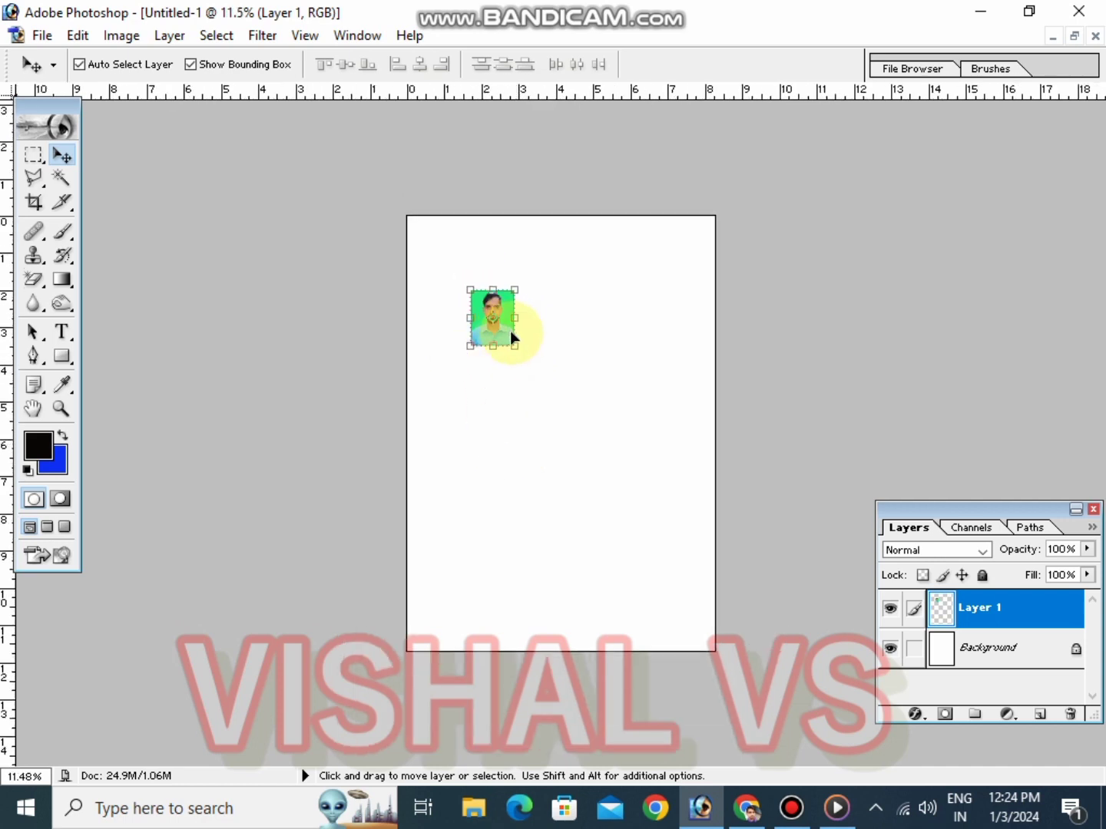
pyautogui.scroll(4, 512, 335)
pyautogui.scroll(1, 514, 339)
pyautogui.moveTo(405, 264); pyautogui.dragTo(366, 279)
# Duplicate the photo into a row of three side by side and merge the copies into one layer
pyautogui.hotkey('shift', 'Right')
pyautogui.hotkey('shift', 'Right')
pyautogui.hotkey('shift', 'Right')
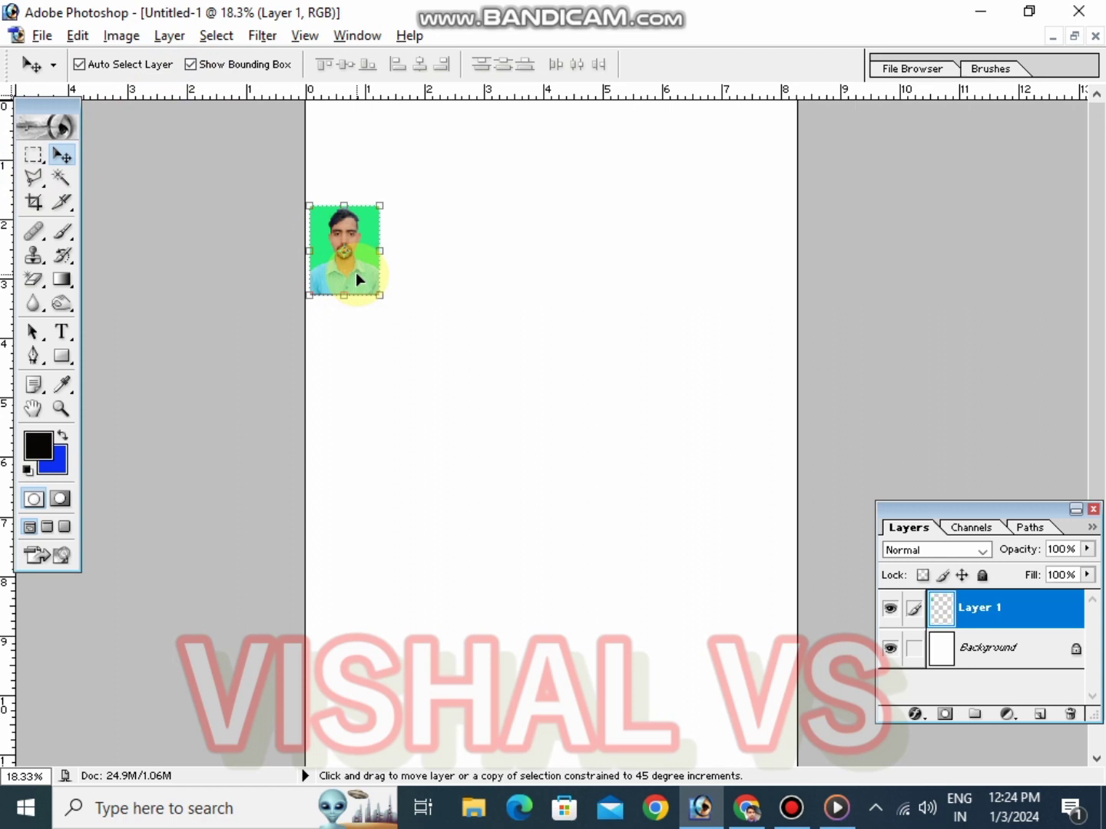
pyautogui.moveTo(356, 273); pyautogui.dragTo(503, 279)
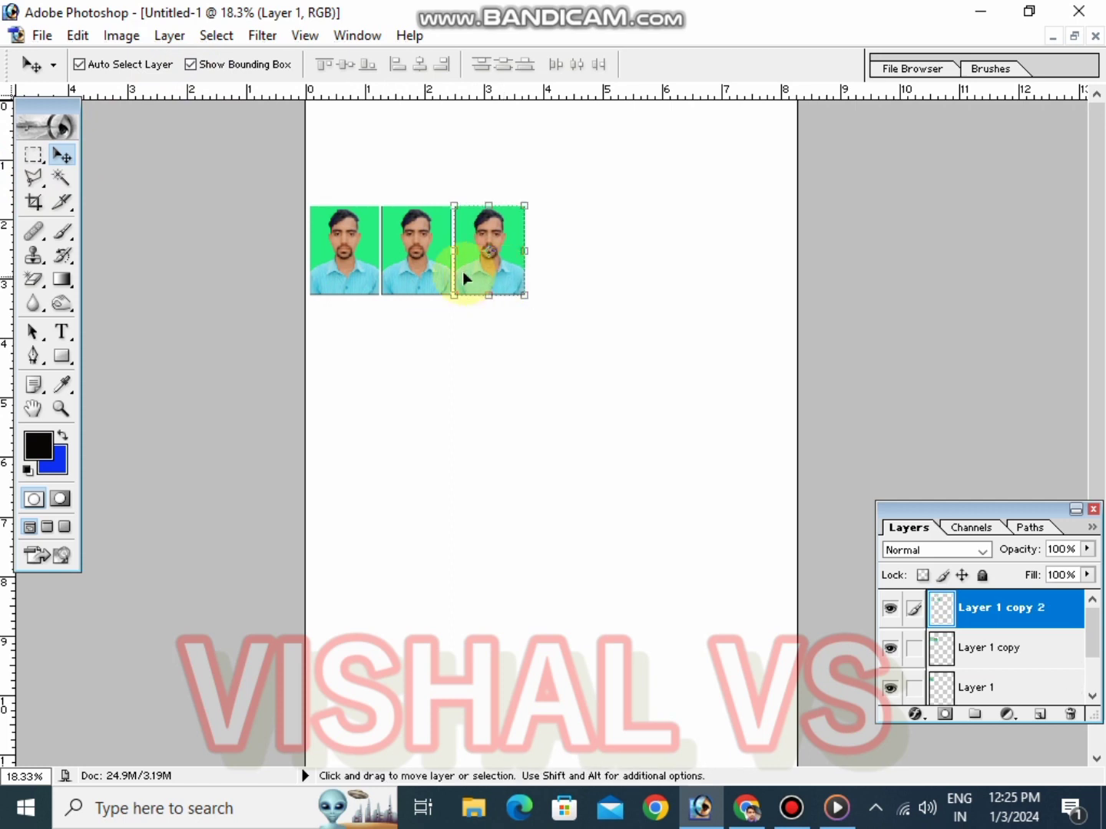
pyautogui.click(419, 269)
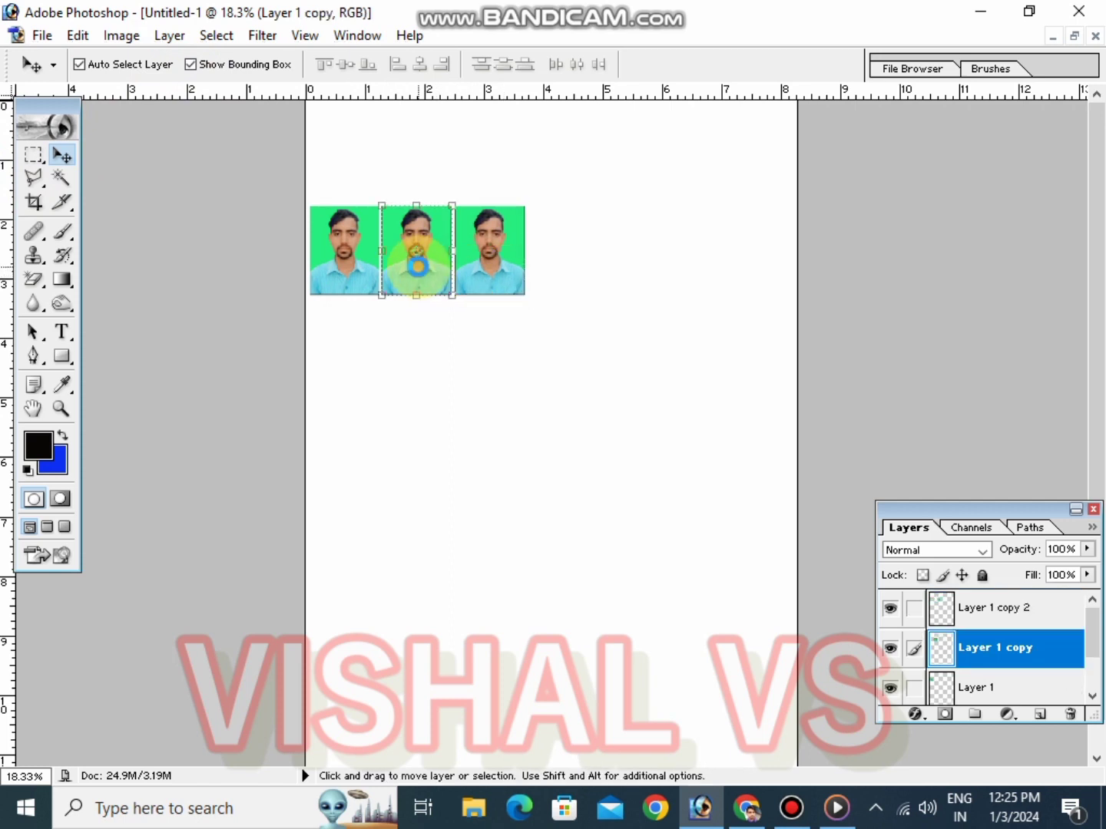
pyautogui.click(526, 254)
pyautogui.click(513, 253)
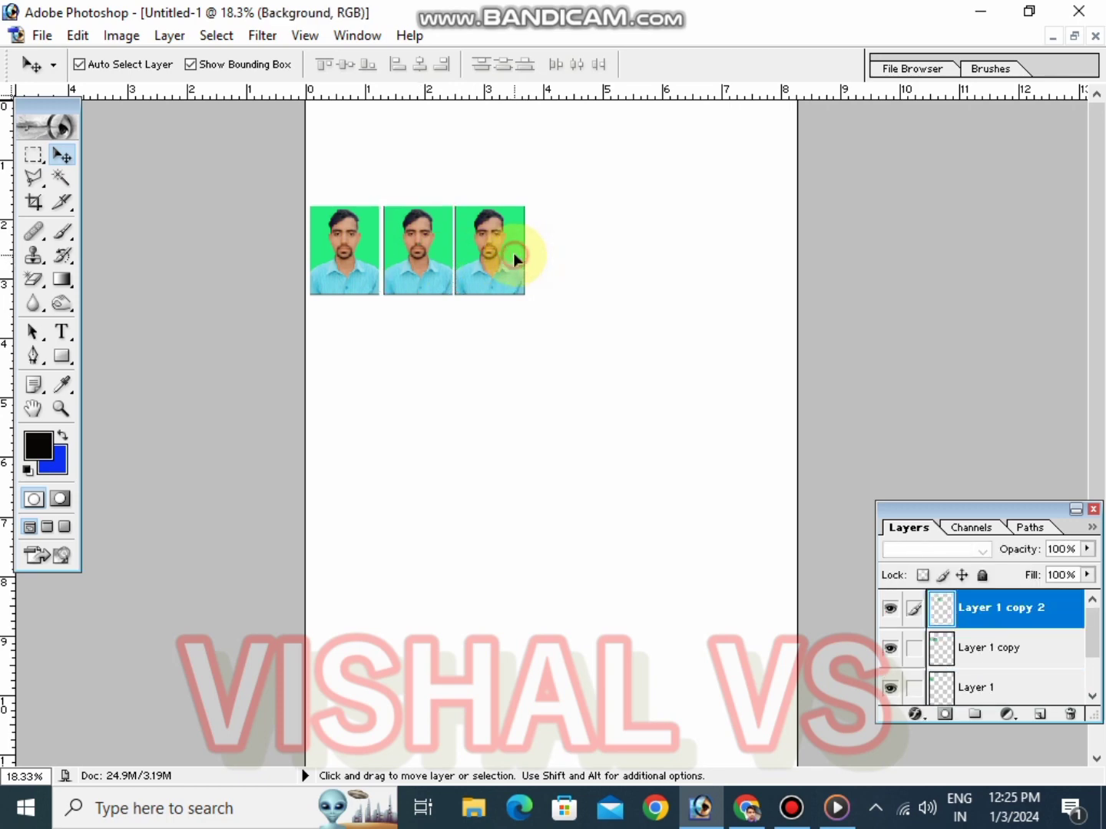
pyautogui.hotkey('ctrl', 'e')
pyautogui.hotkey('ctrl', 'e')
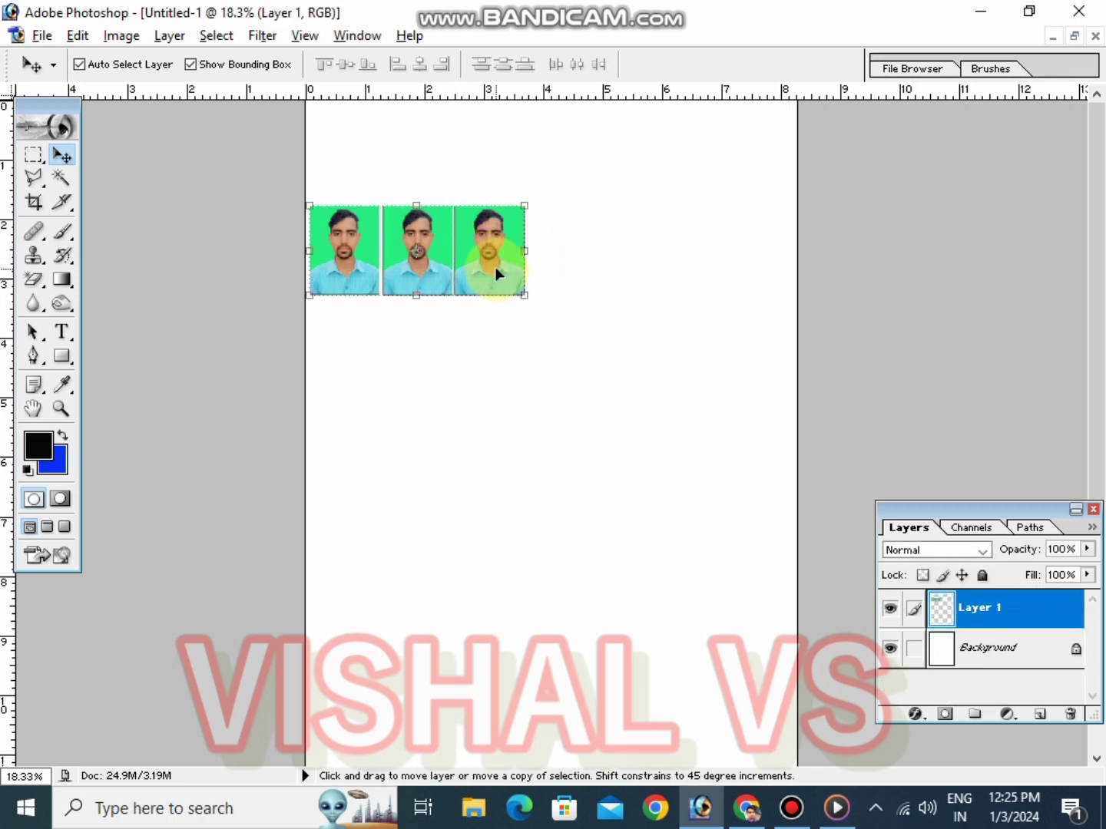
# Duplicate the three-photo row to make a row of six and merge them into one layer
pyautogui.moveTo(475, 254); pyautogui.dragTo(694, 261)
pyautogui.hotkey('shift', 'Left')
pyautogui.hotkey('shift', 'Left')
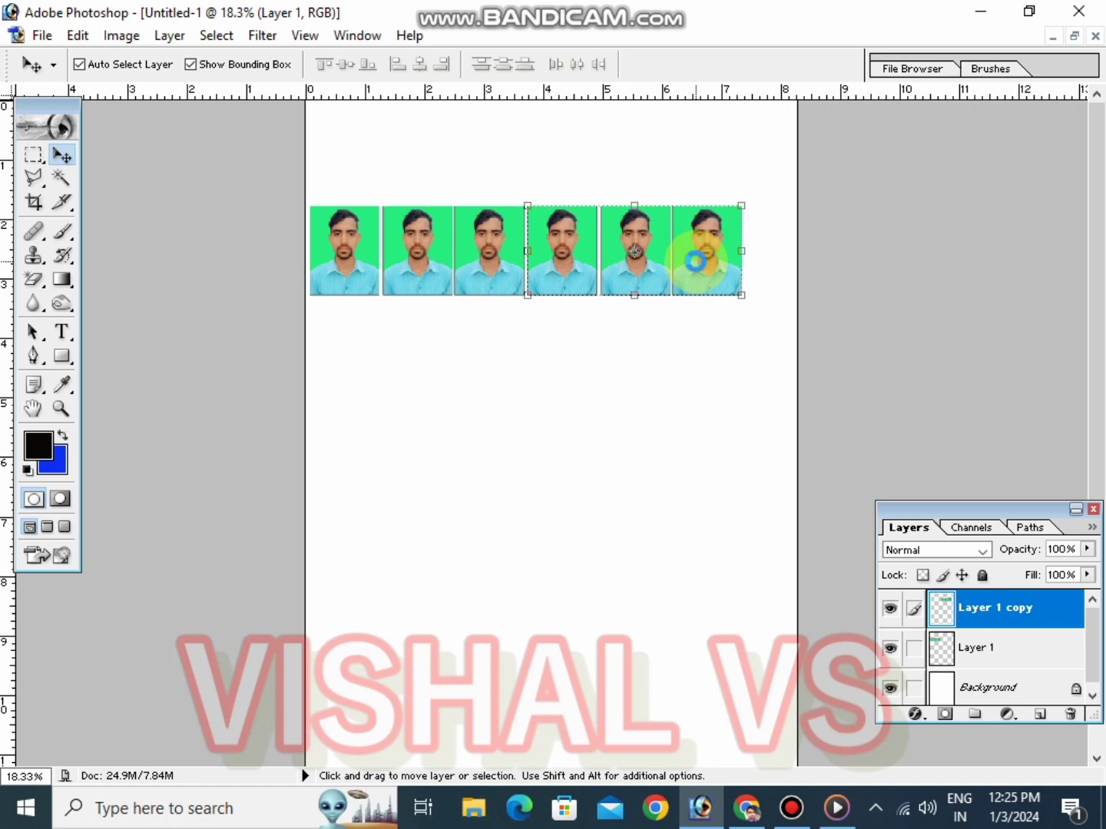
pyautogui.hotkey('ctrl', 'e')
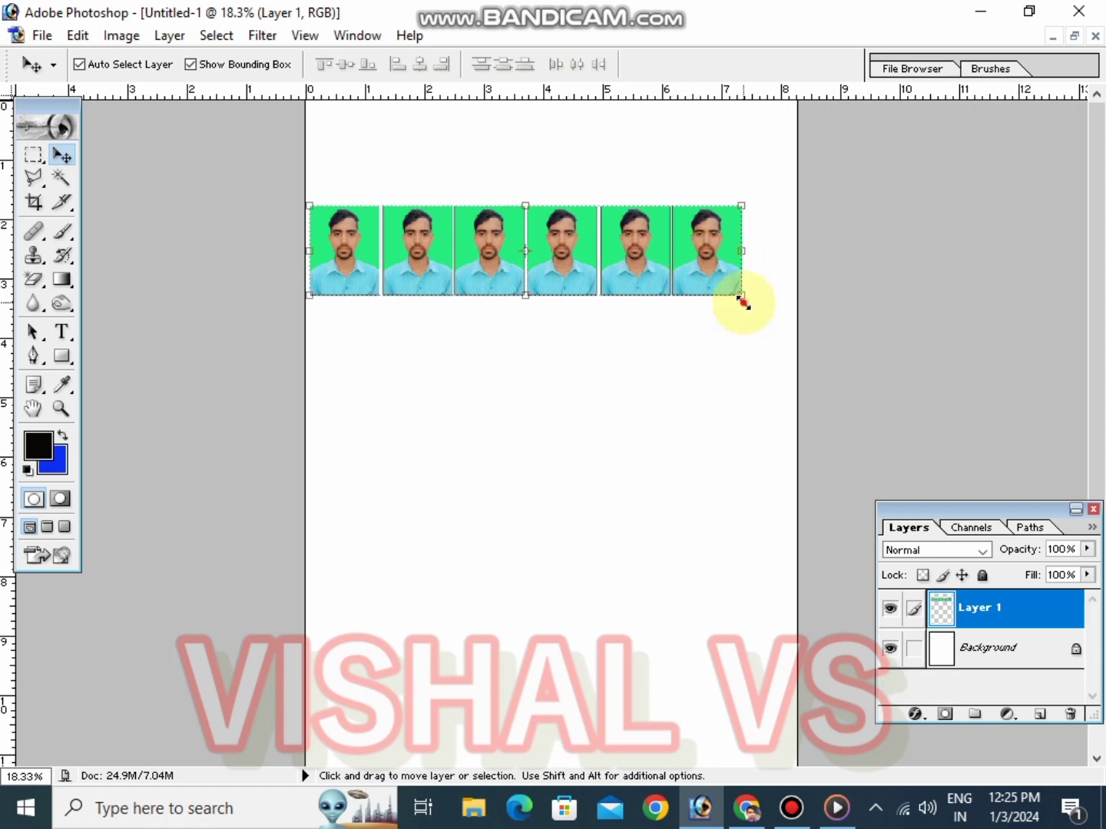
# Enlarge the six-photo row to span the page width and duplicate it into four stacked rows
pyautogui.moveTo(741, 294); pyautogui.dragTo(792, 311)
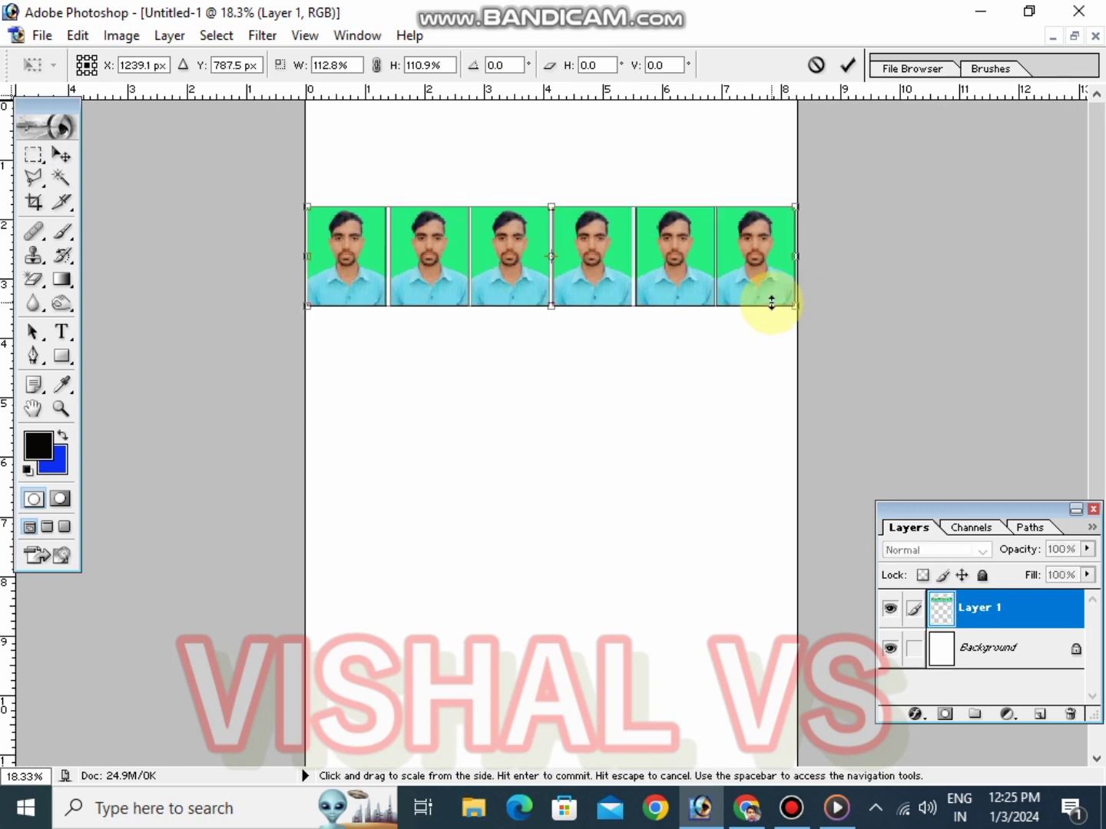
pyautogui.press('Return')
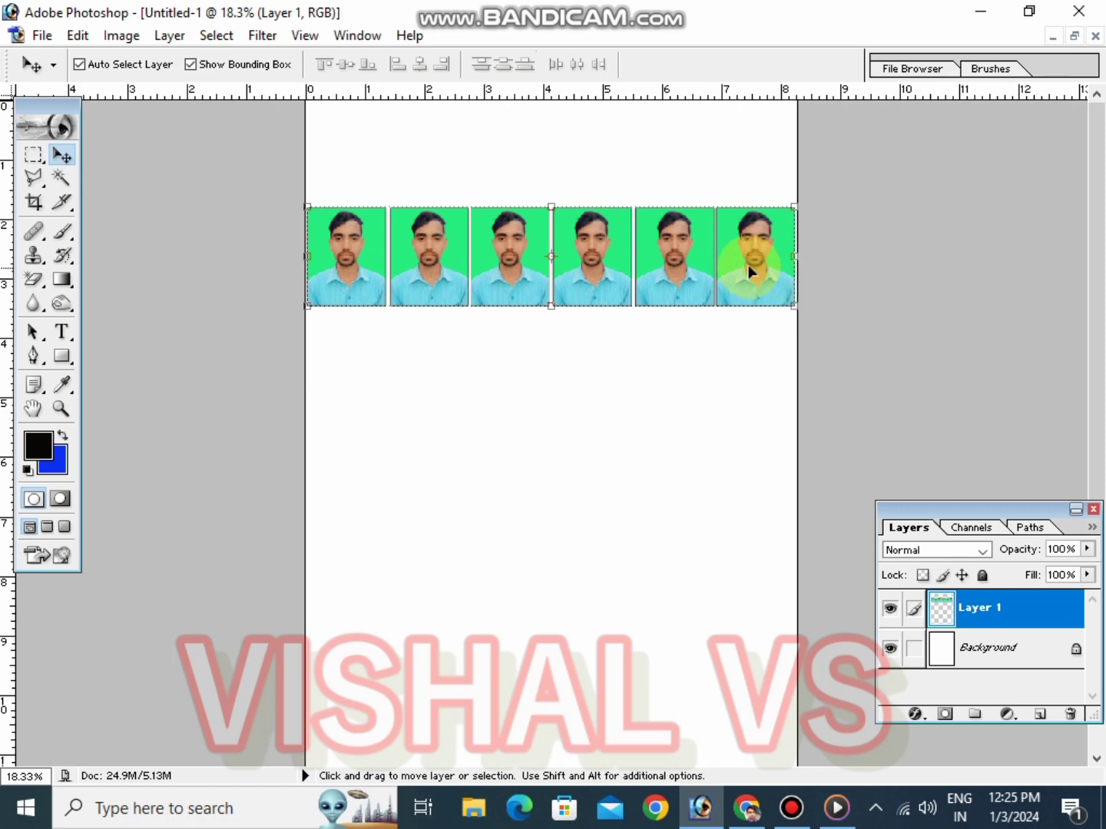
pyautogui.hotkey('ctrl', '-')
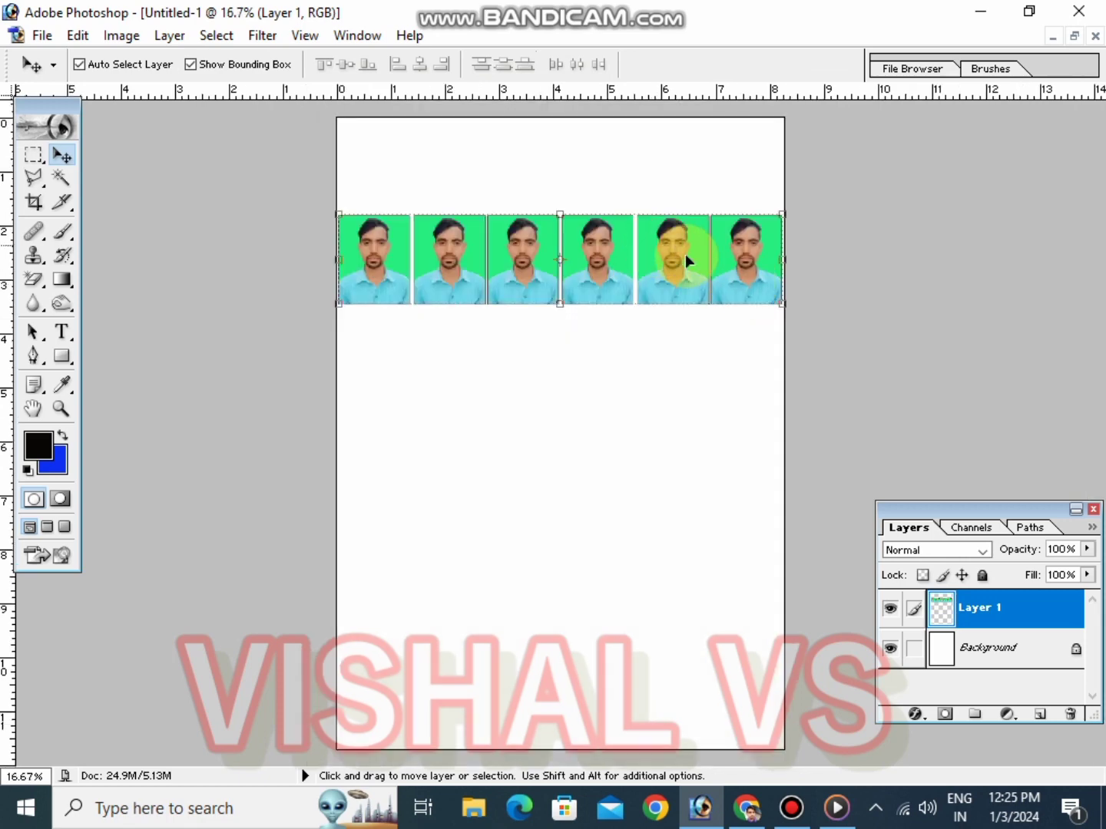
pyautogui.moveTo(686, 255); pyautogui.dragTo(660, 395)
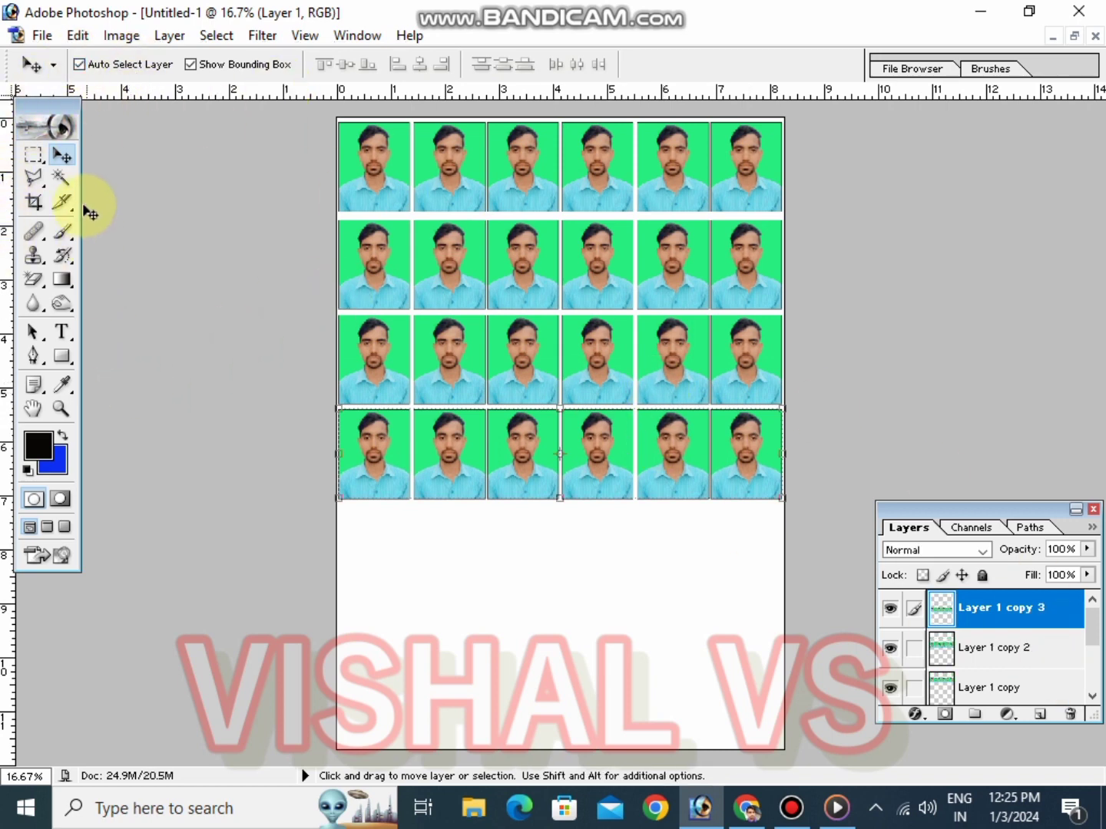
# Apply the stroke border to the bottom row of photos
pyautogui.click(76, 36)
pyautogui.click(121, 399)
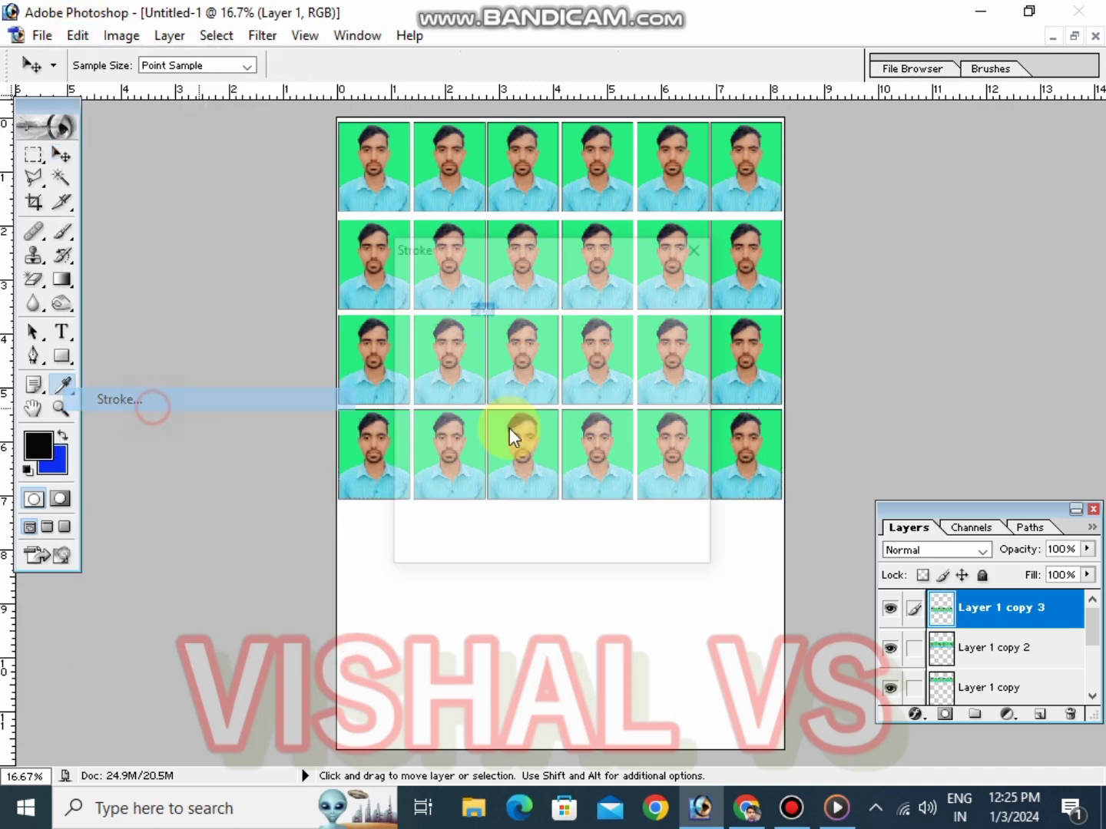
pyautogui.click(665, 288)
pyautogui.press('v')
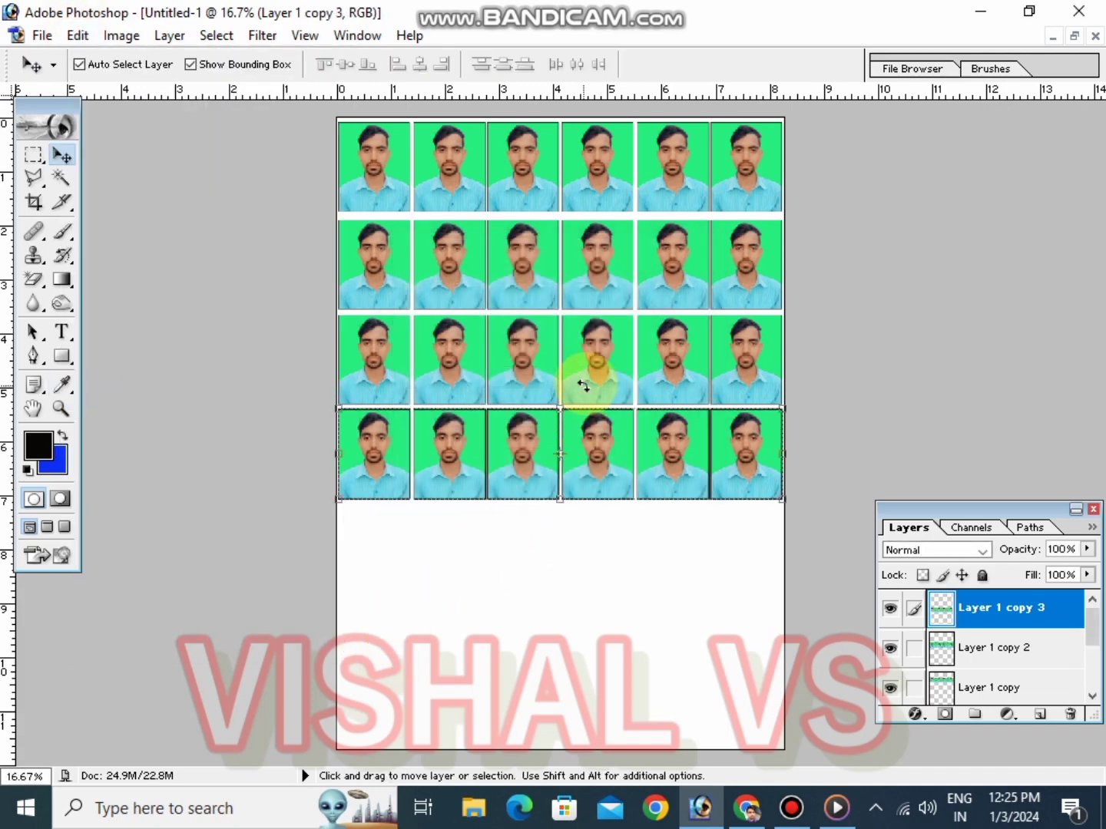
pyautogui.hotkey('ctrl', 't')
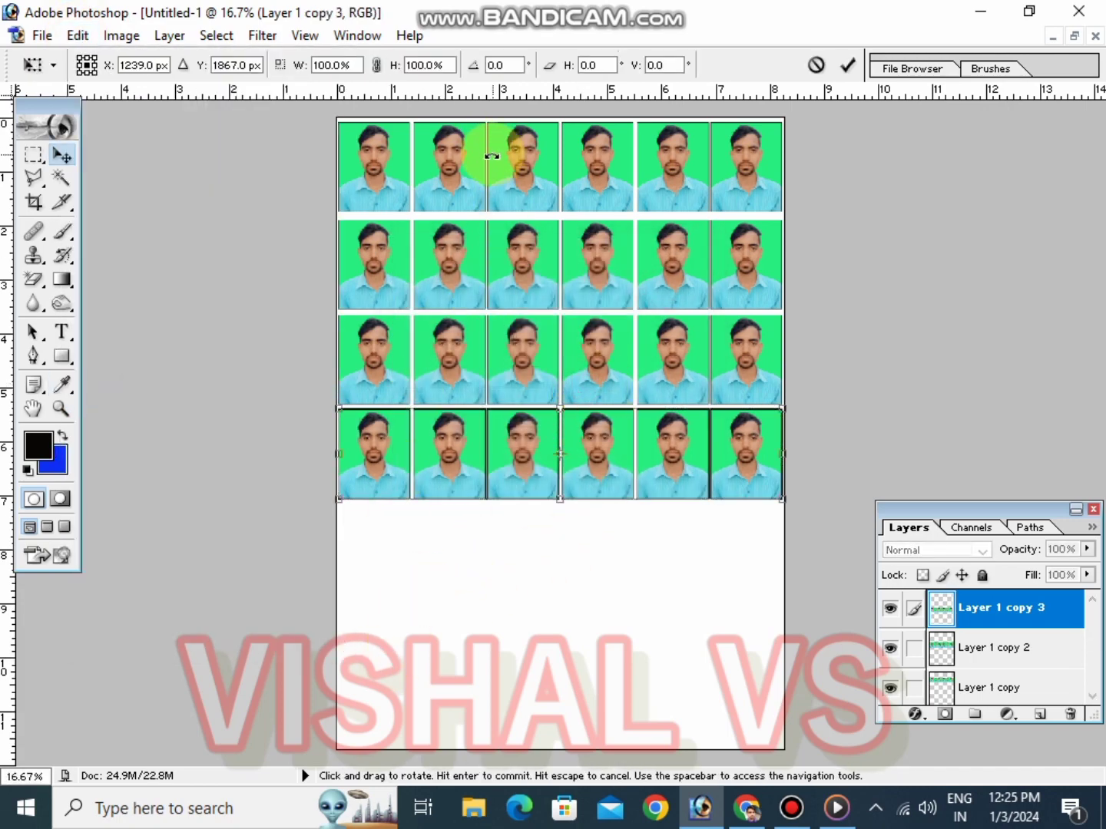
pyautogui.press('Return')
# Zoom in and inspect the photo borders up close before returning to the full-page view
pyautogui.hotkey('ctrl', '+')
pyautogui.hotkey('ctrl', '+')
pyautogui.hotkey('ctrl', '+')
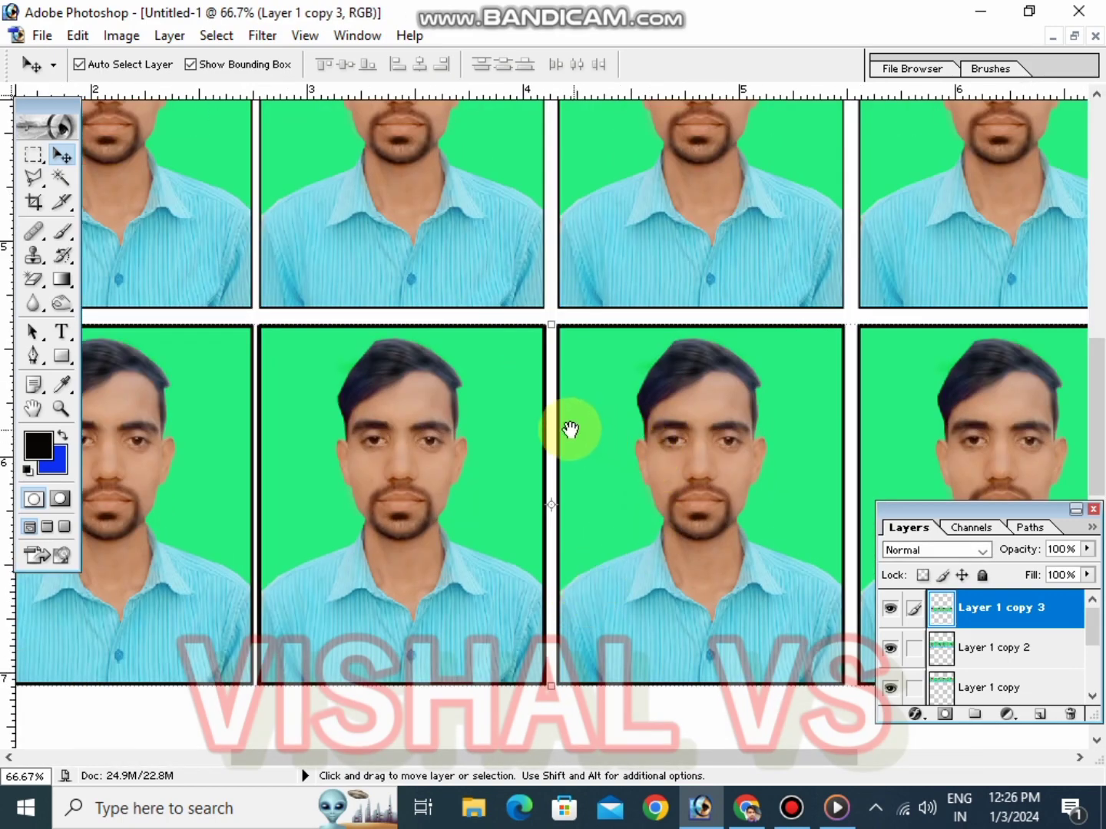
pyautogui.moveTo(571, 432); pyautogui.dragTo(610, 558)
pyautogui.moveTo(489, 366); pyautogui.dragTo(516, 453)
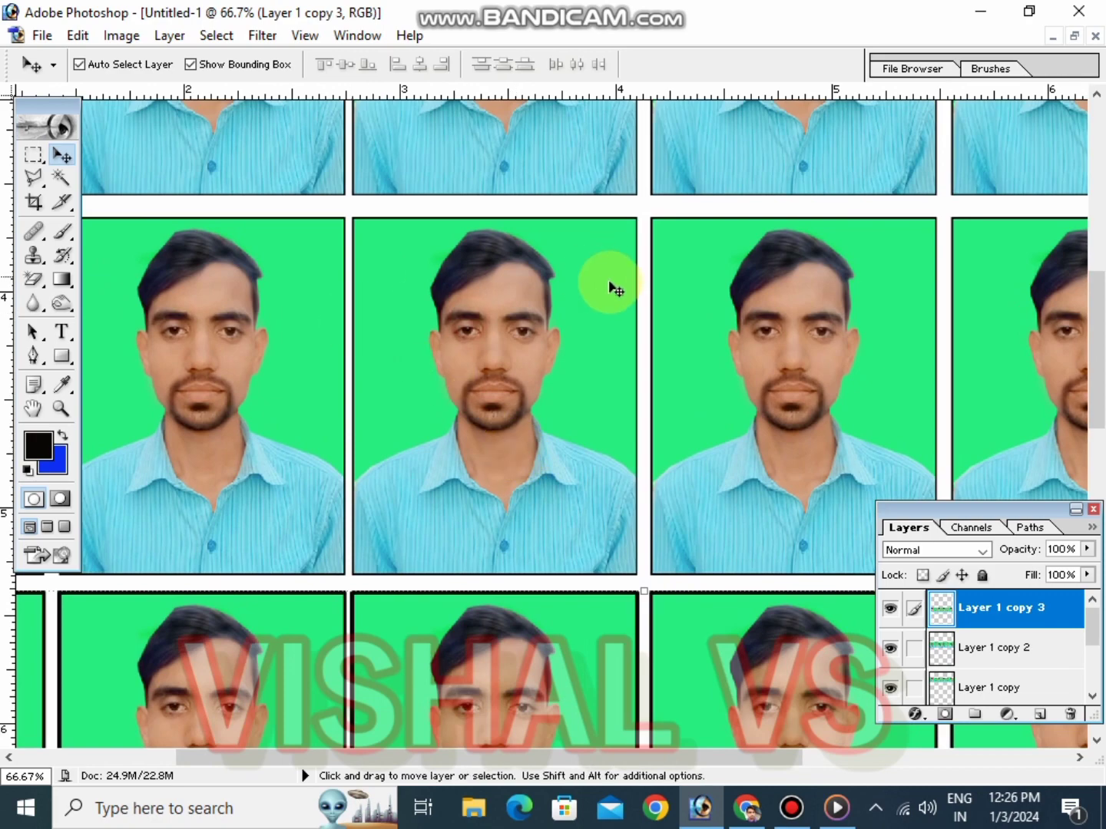
pyautogui.hotkey('ctrl', '+')
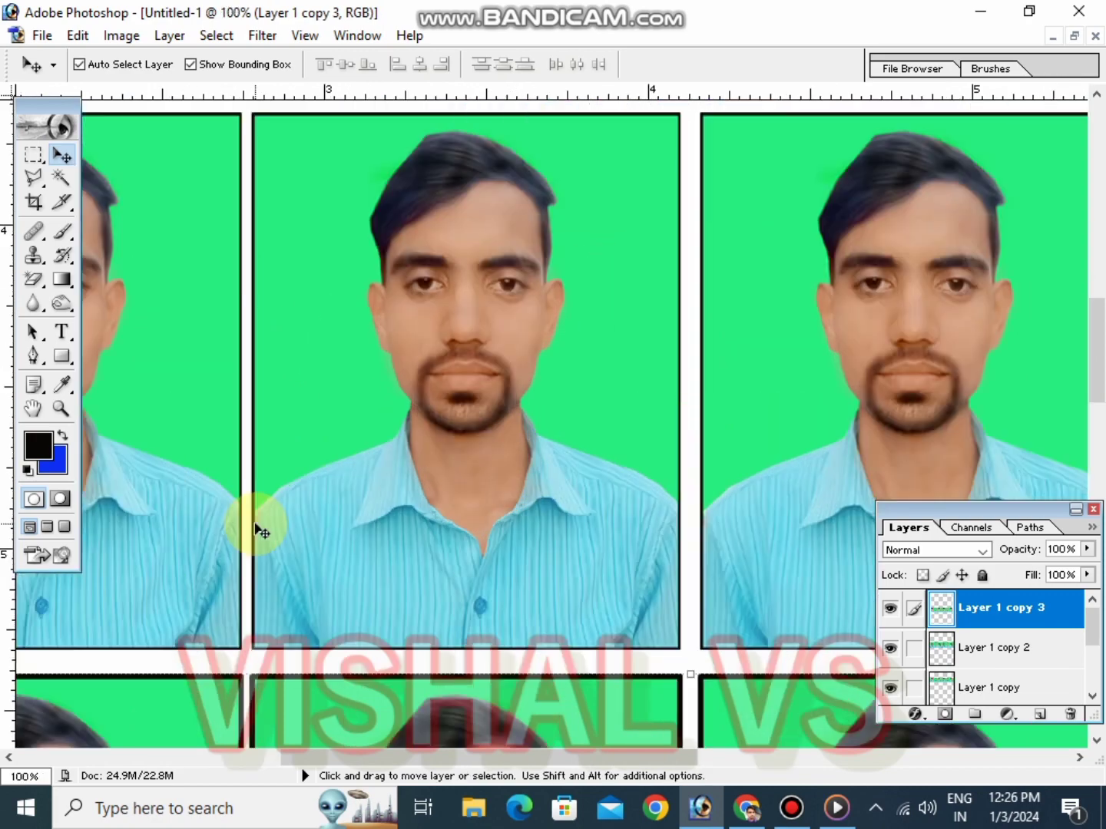
pyautogui.hotkey('ctrl', '+')
pyautogui.moveTo(363, 345); pyautogui.dragTo(444, 501)
pyautogui.hotkey('ctrl', '-')
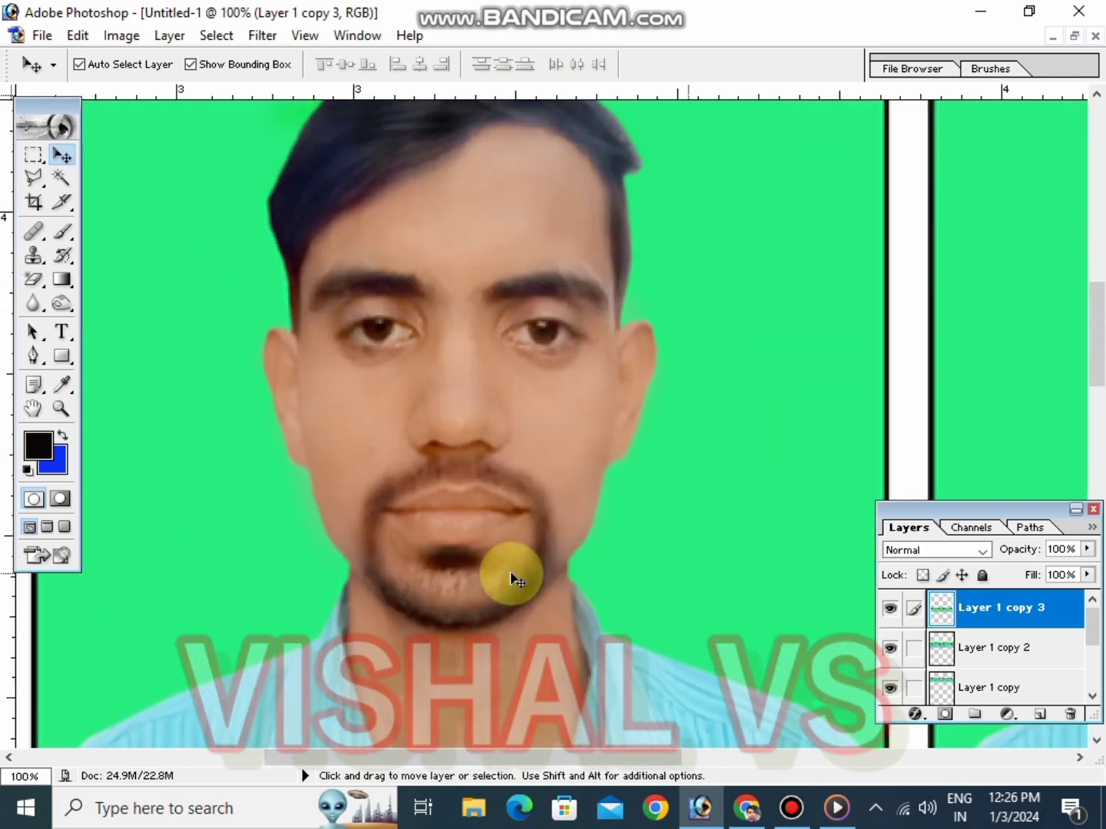
pyautogui.hotkey('ctrl', '-')
pyautogui.hotkey('ctrl', '-')
pyautogui.hotkey('ctrl', '-')
pyautogui.hotkey('ctrl', '-')
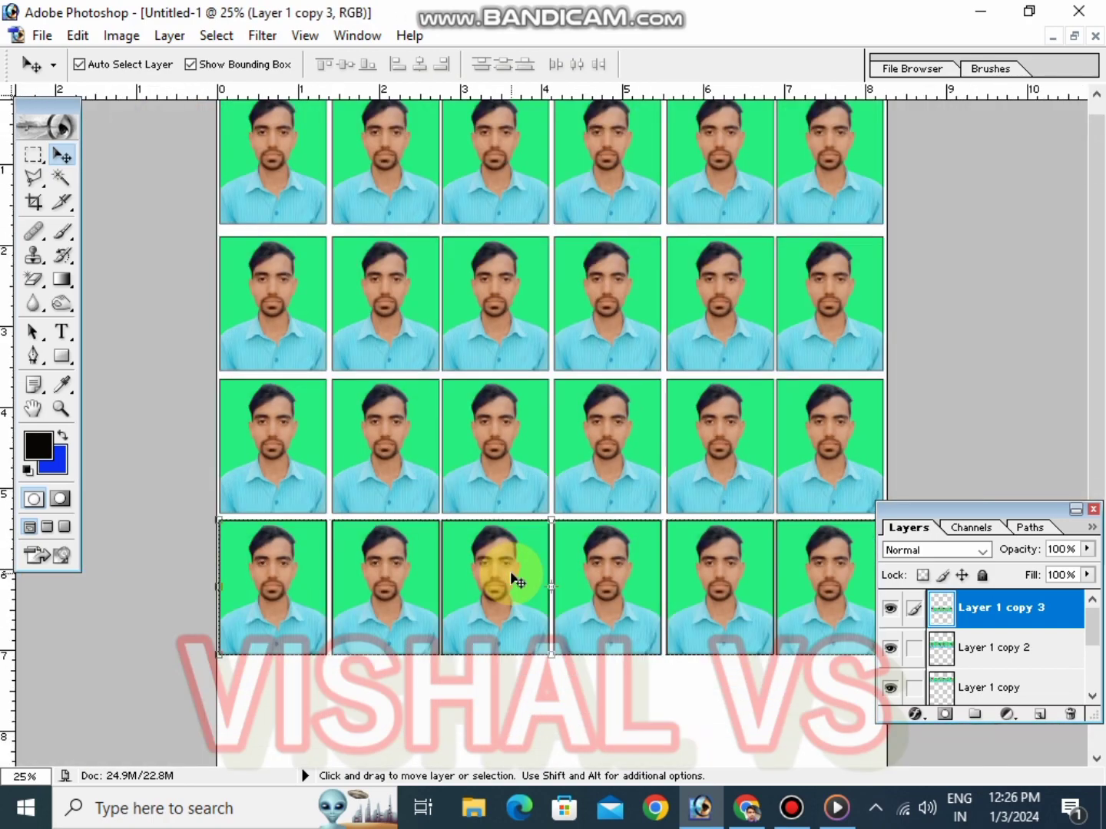
pyautogui.hotkey('ctrl', '-')
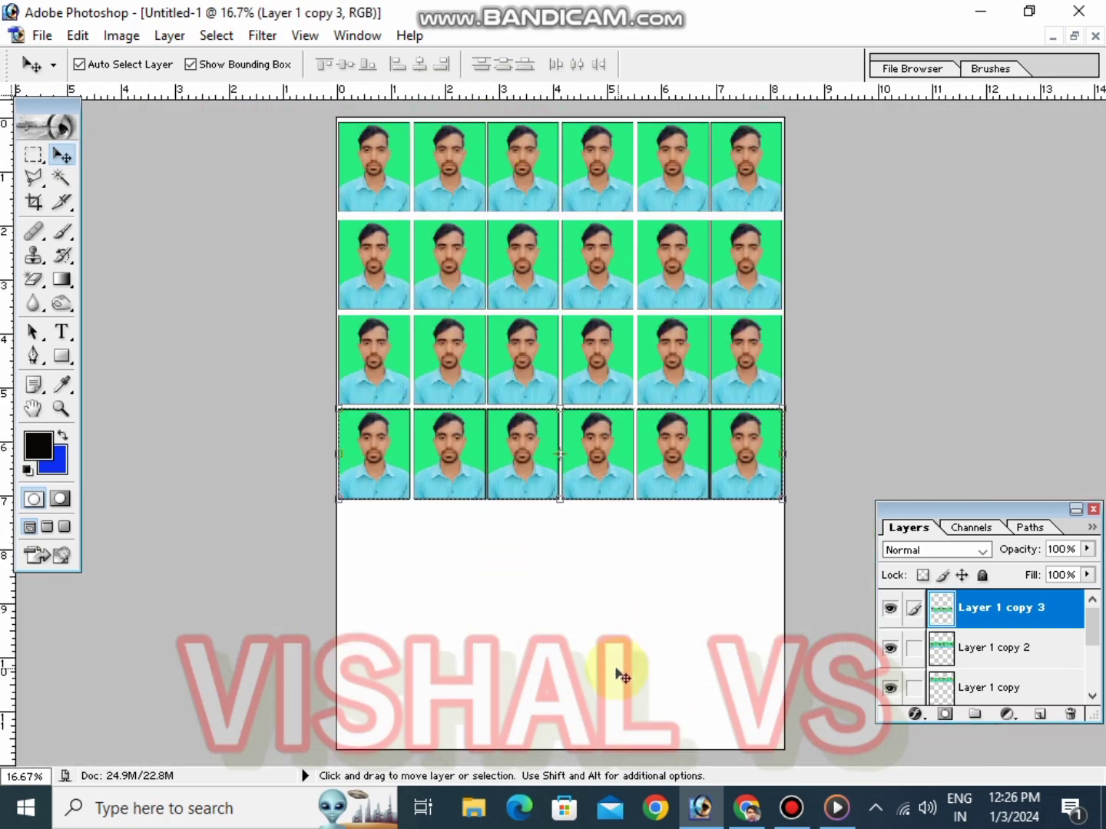
# Open the Print command for the sheet and proceed past the printable-area notice
pyautogui.hotkey('ctrl', 'p')
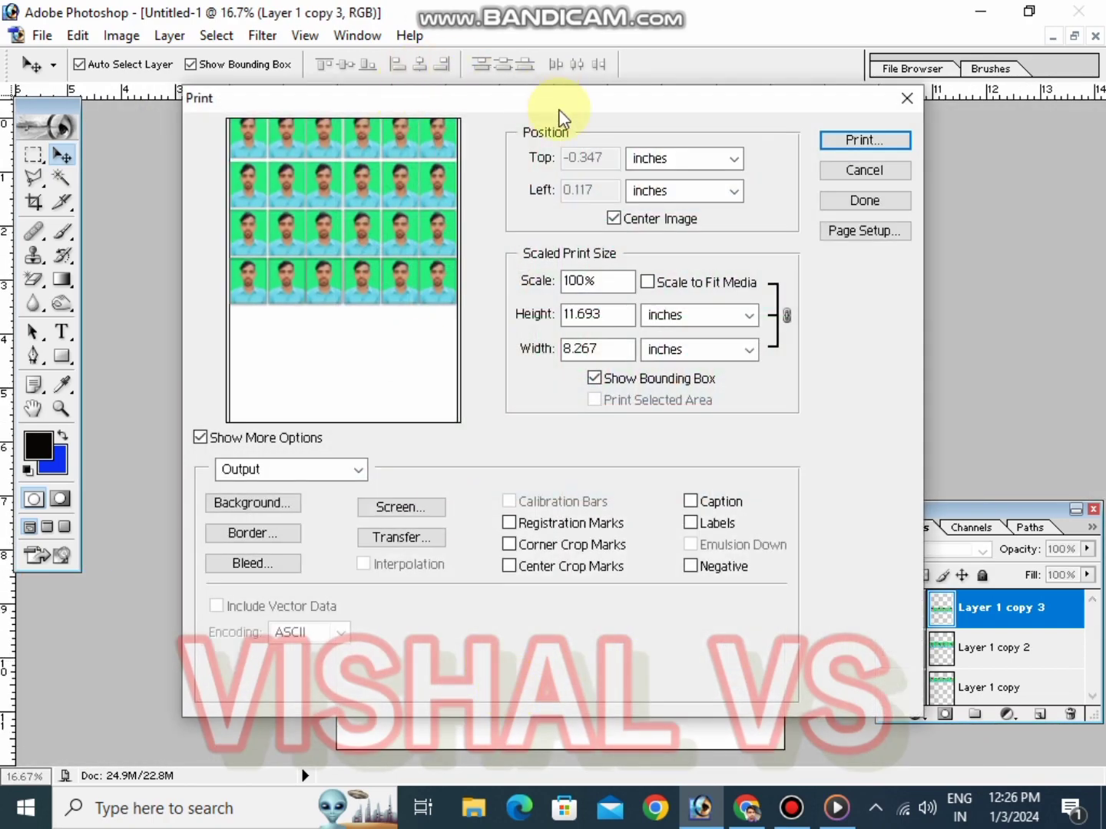
pyautogui.click(907, 97)
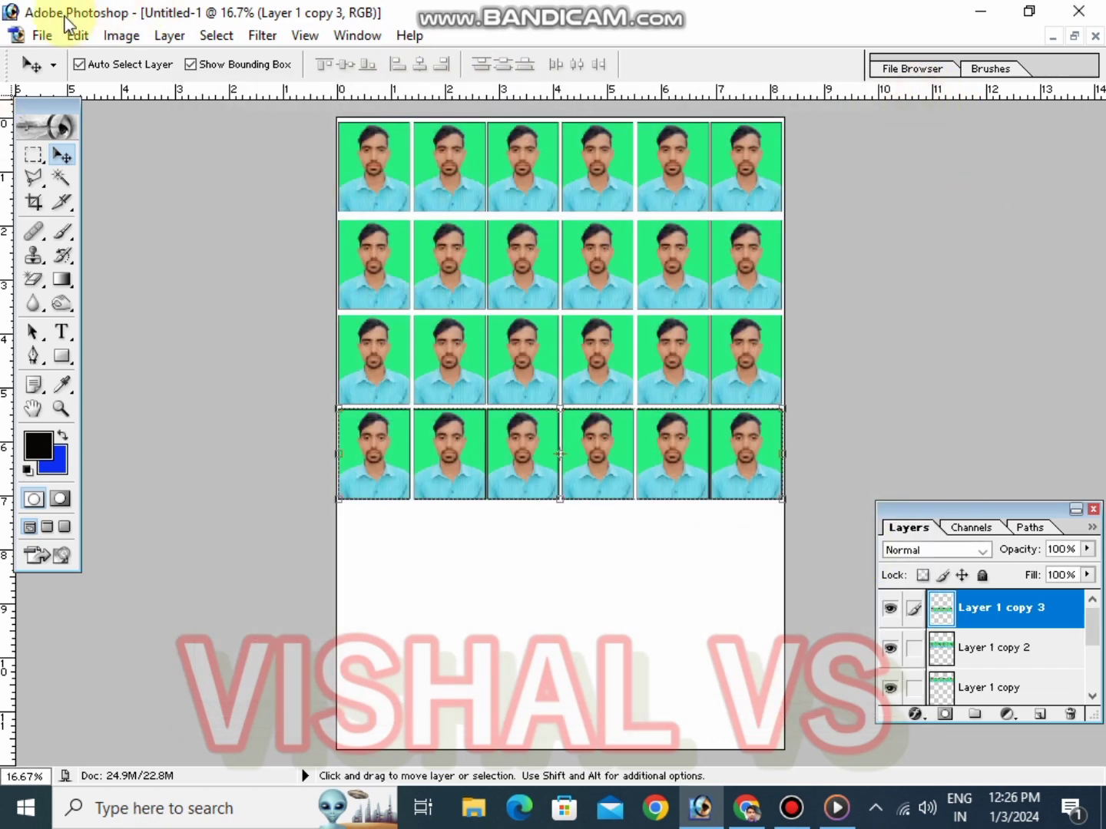
pyautogui.click(39, 36)
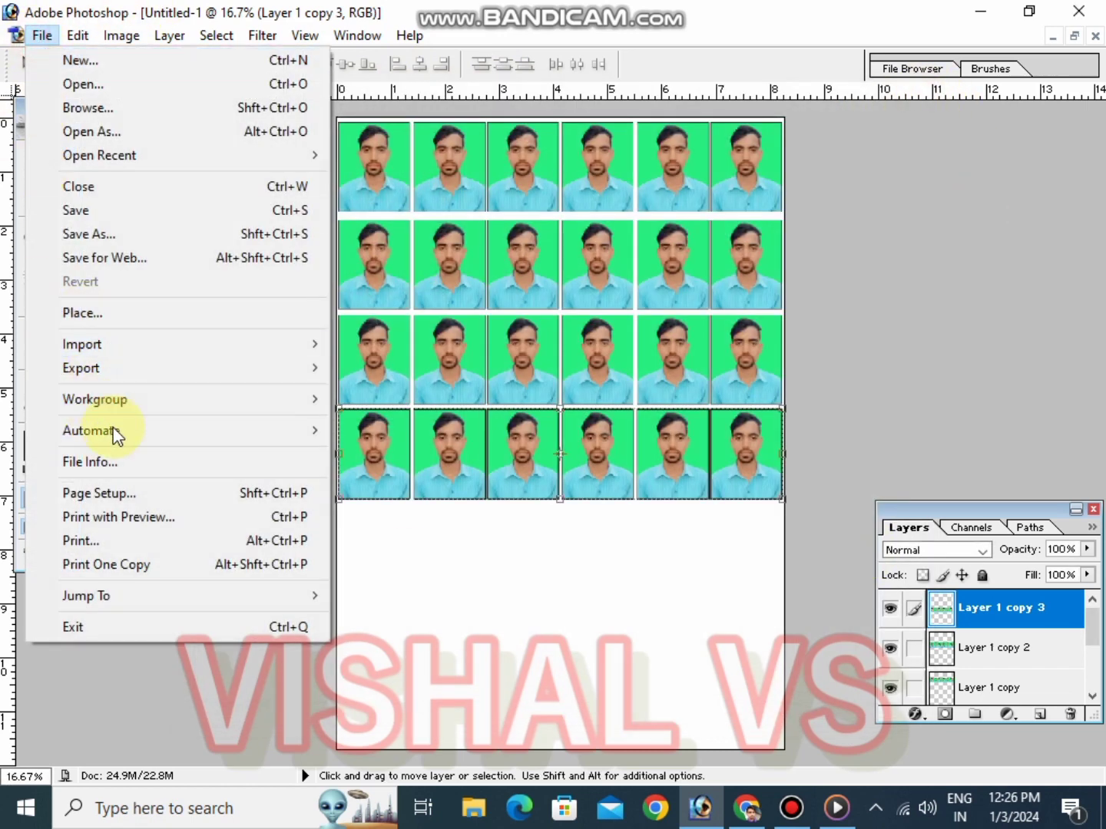
pyautogui.click(65, 547)
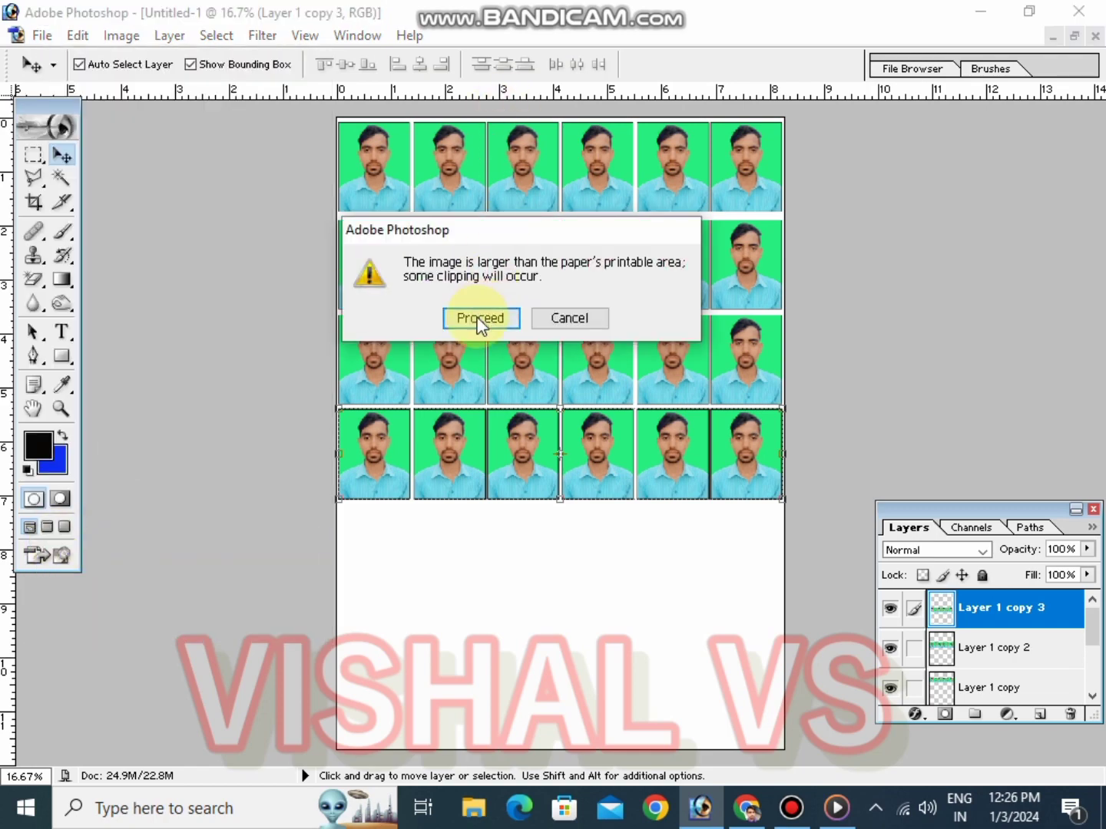
pyautogui.click(480, 319)
# Choose Microsoft Print to PDF as the printer and set its paper size to A4 in the printer properties
pyautogui.click(482, 151)
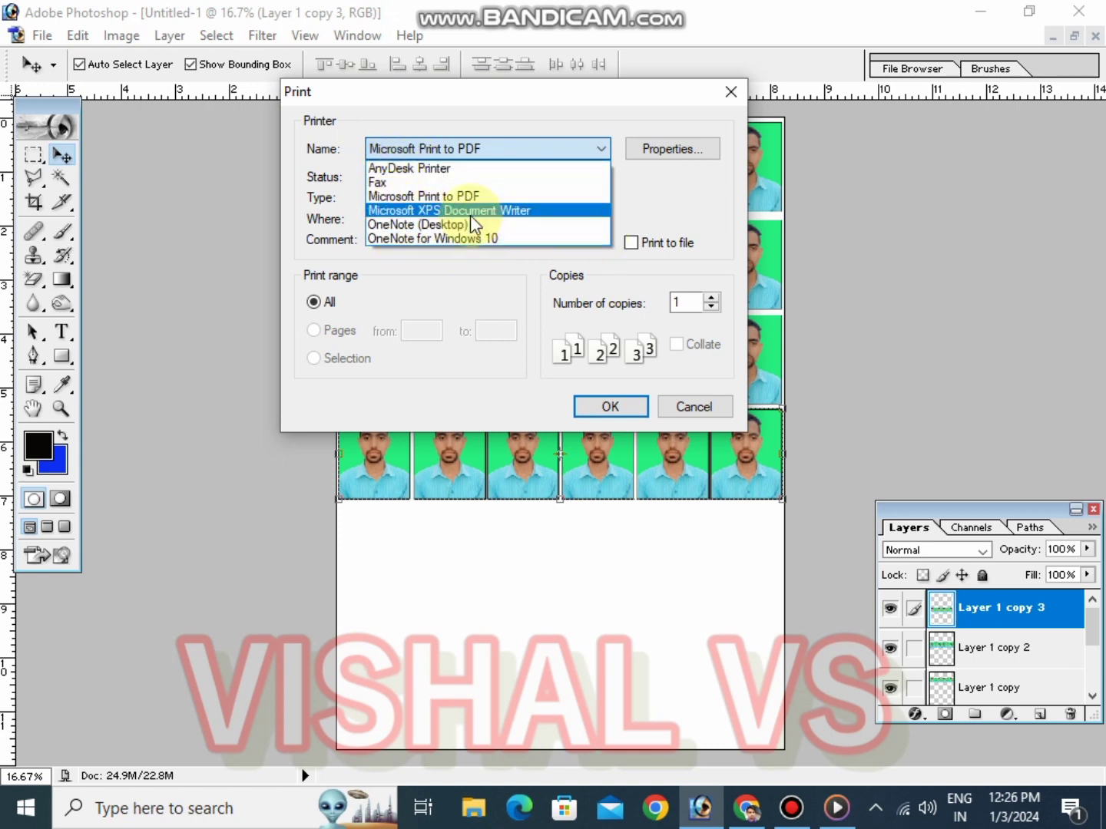
pyautogui.click(453, 198)
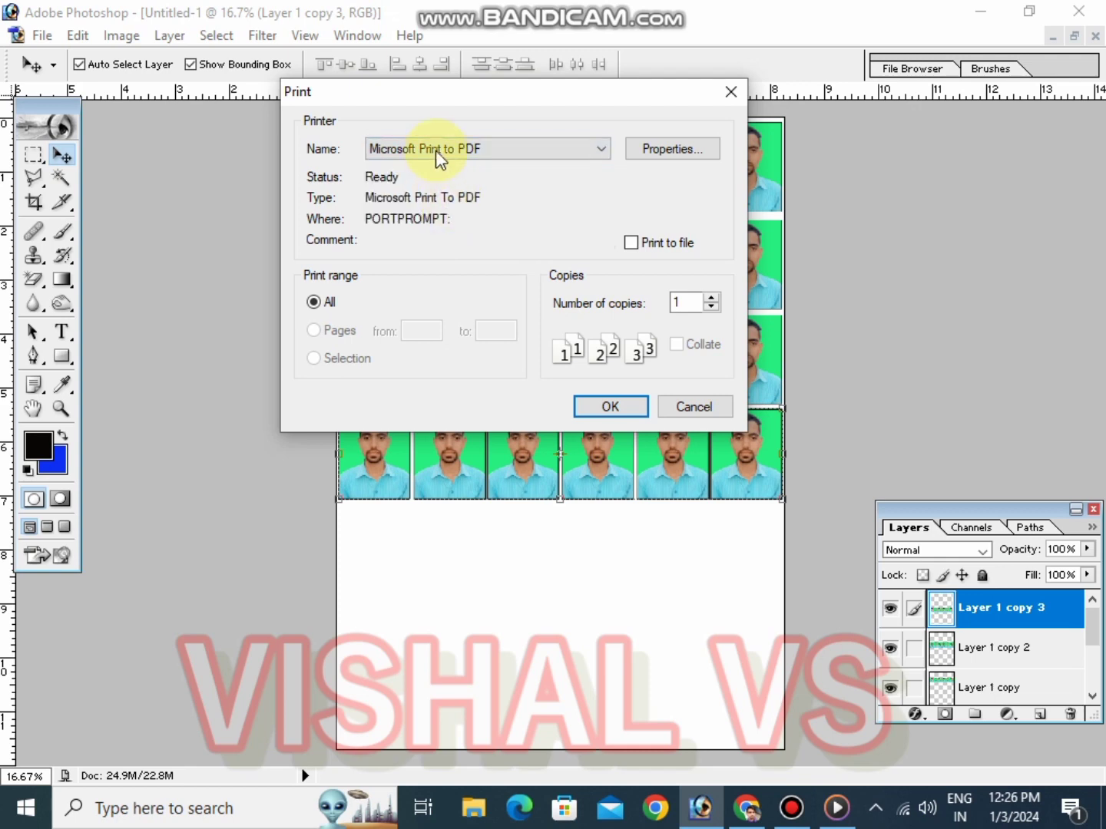
pyautogui.click(660, 150)
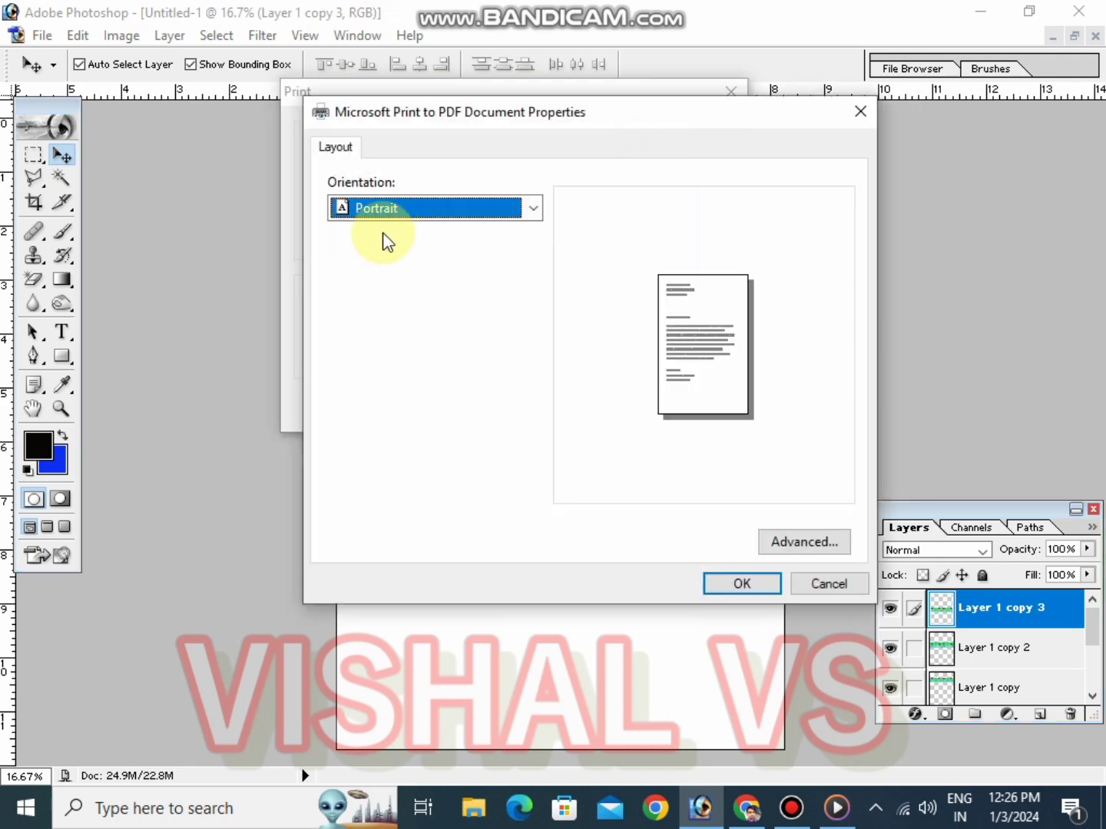
pyautogui.click(814, 547)
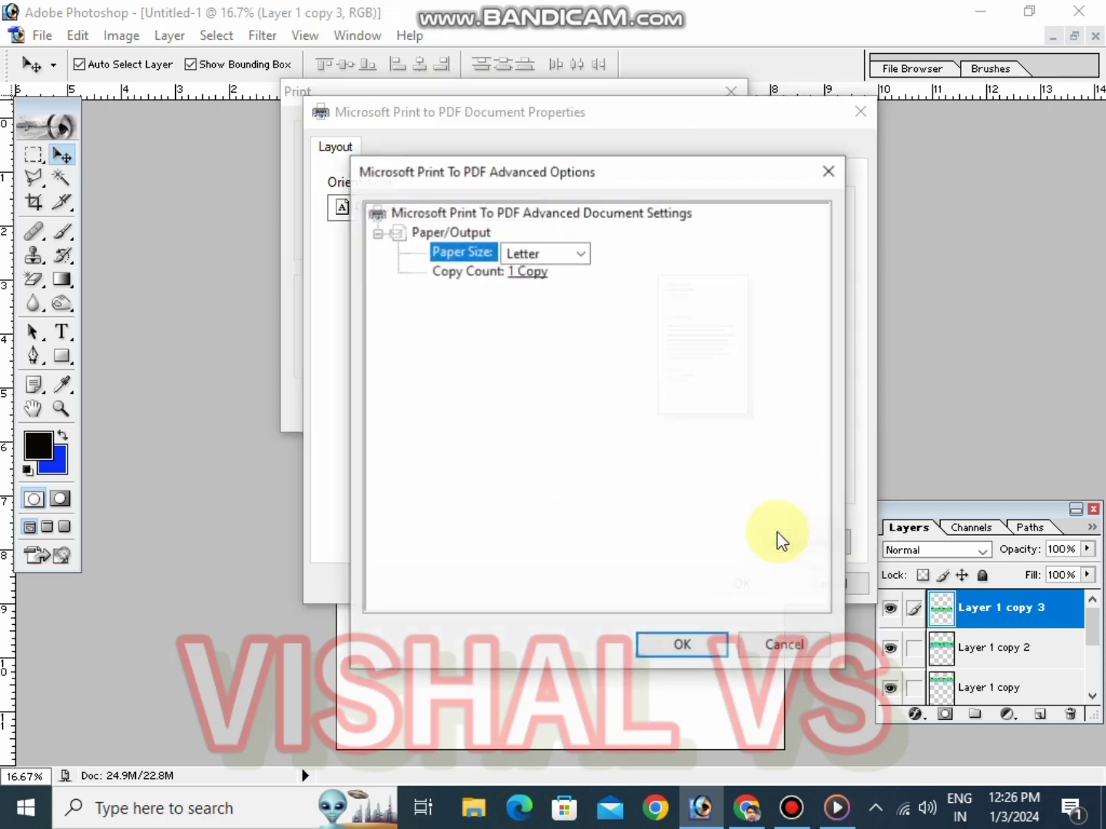
pyautogui.click(550, 253)
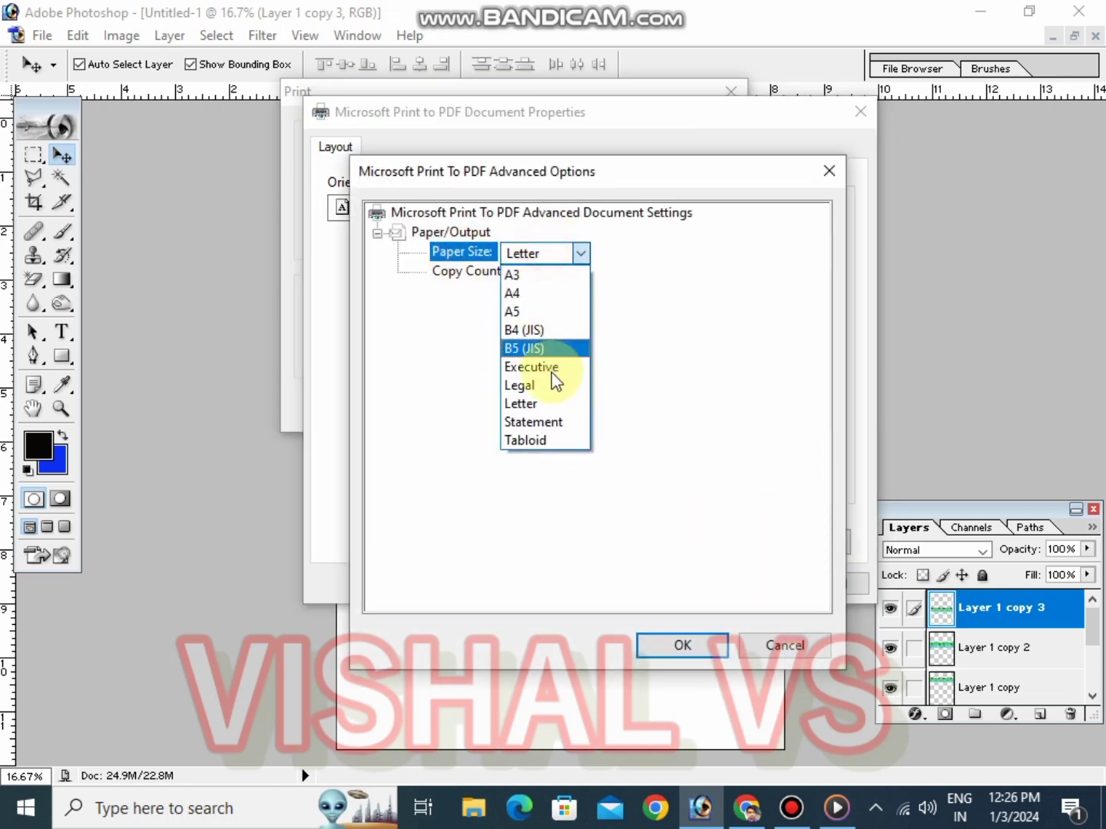
pyautogui.click(537, 292)
pyautogui.click(686, 638)
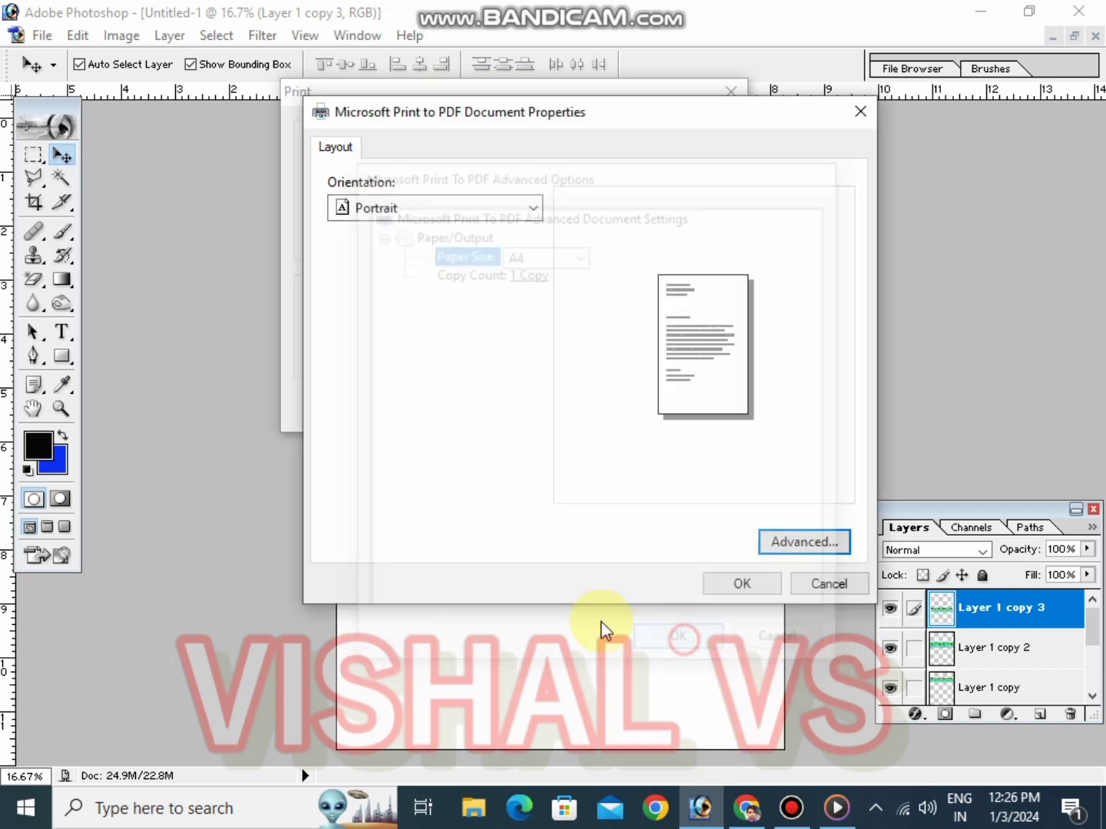
pyautogui.click(757, 585)
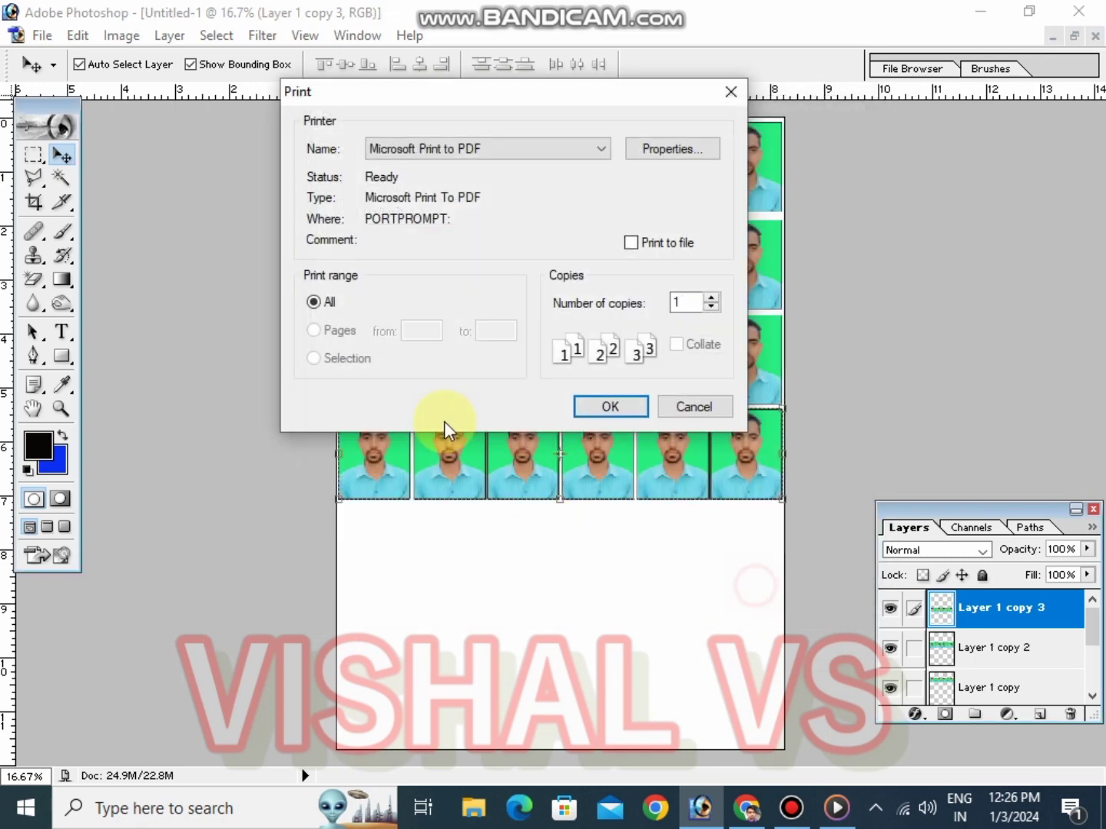
# Print the sheet and save the PDF output under a new file name
pyautogui.click(611, 406)
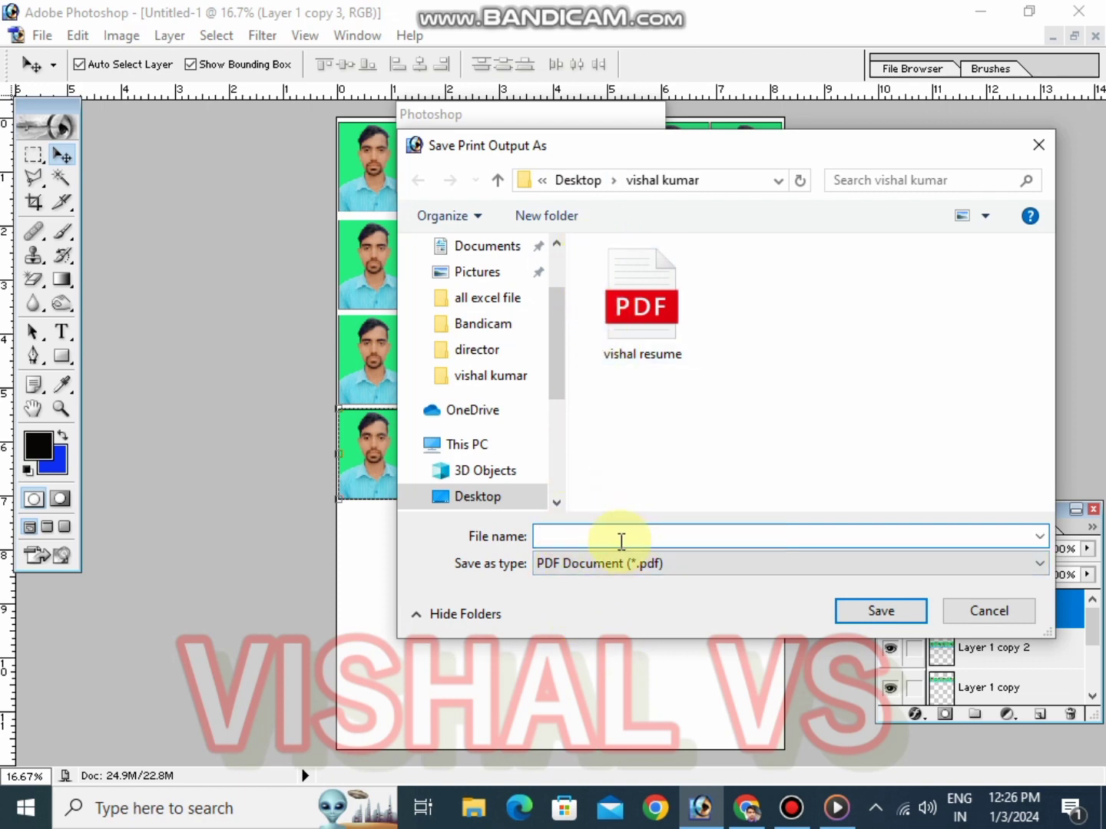
pyautogui.write('vishal image')
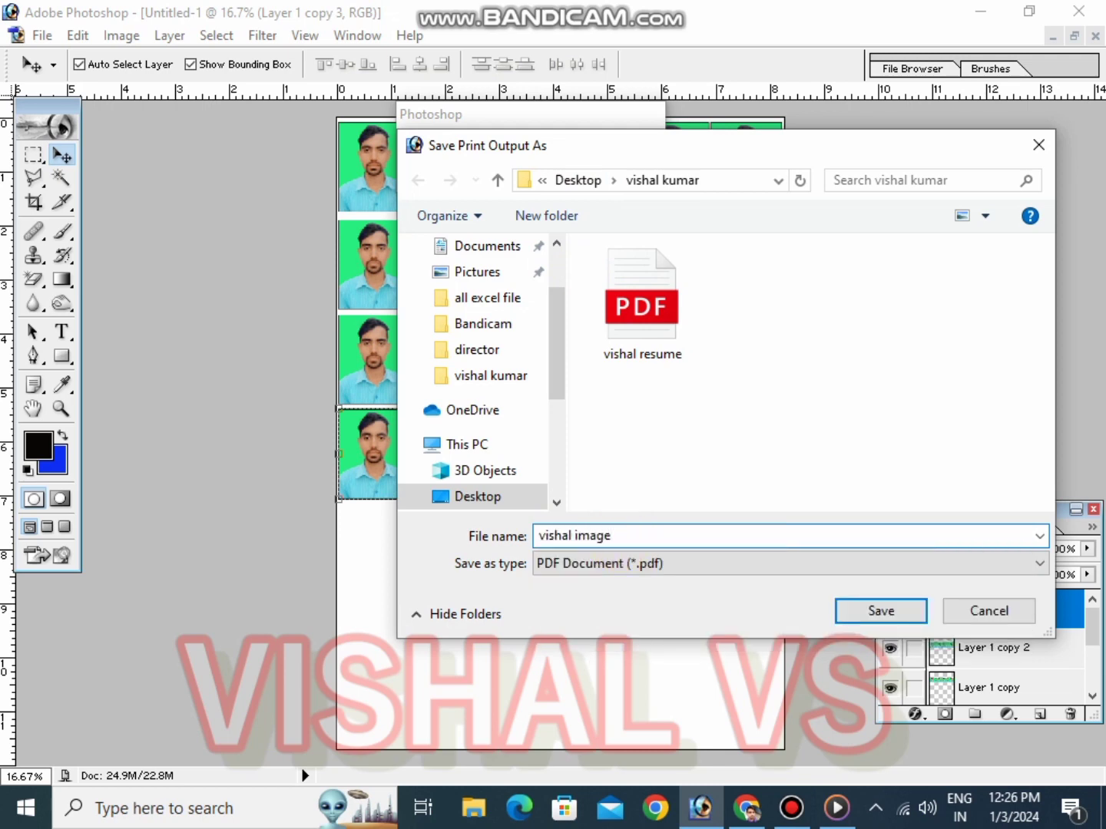
pyautogui.press('Return')
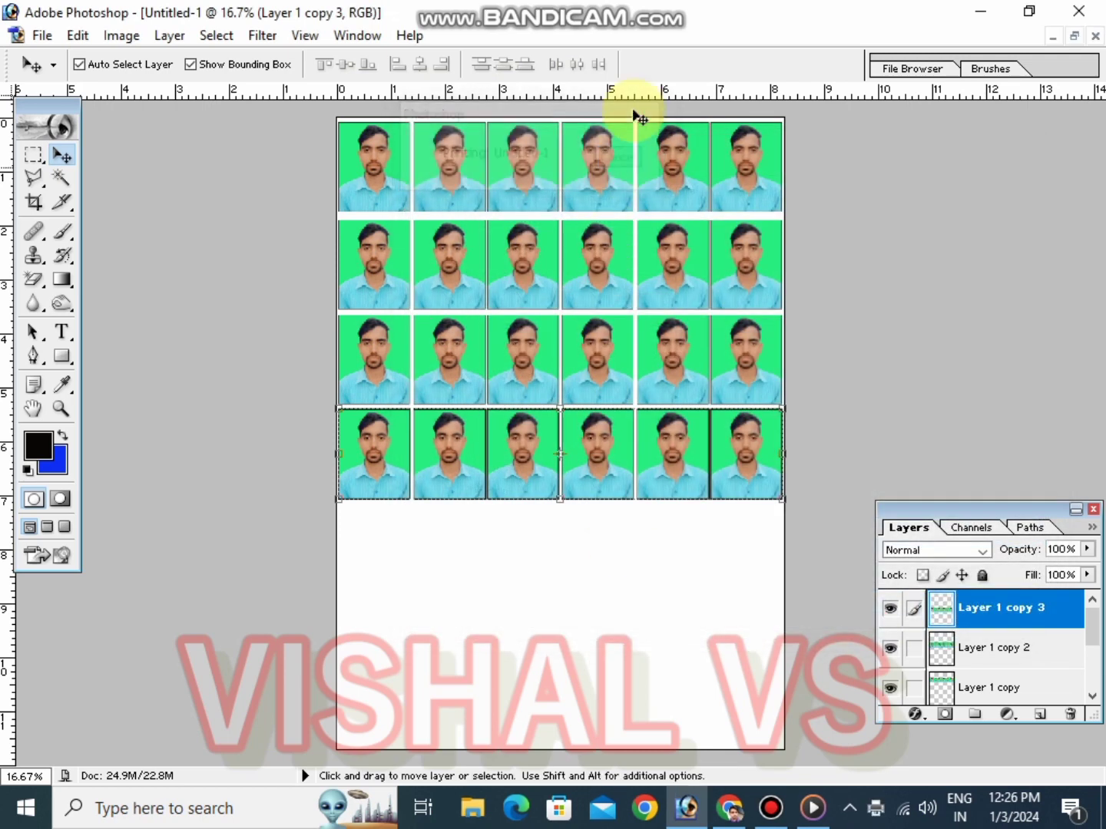